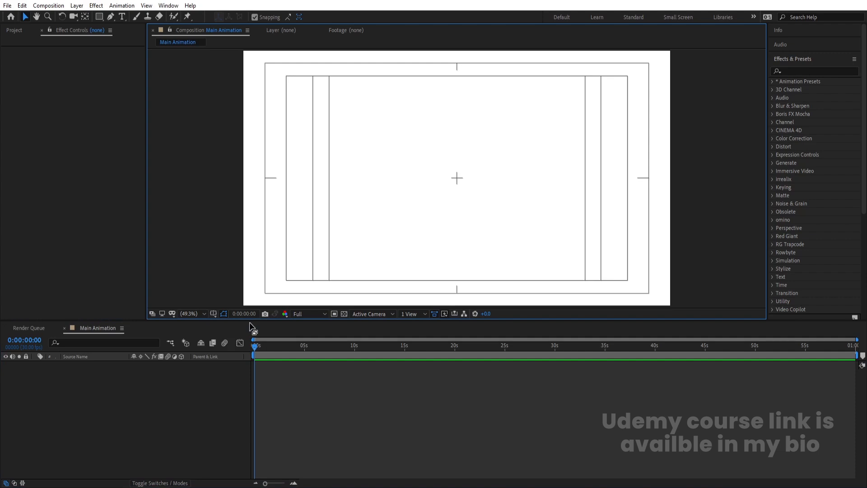
Add a text layer reading "I LOVE" near the middle of the composition.
left_click(123, 17)
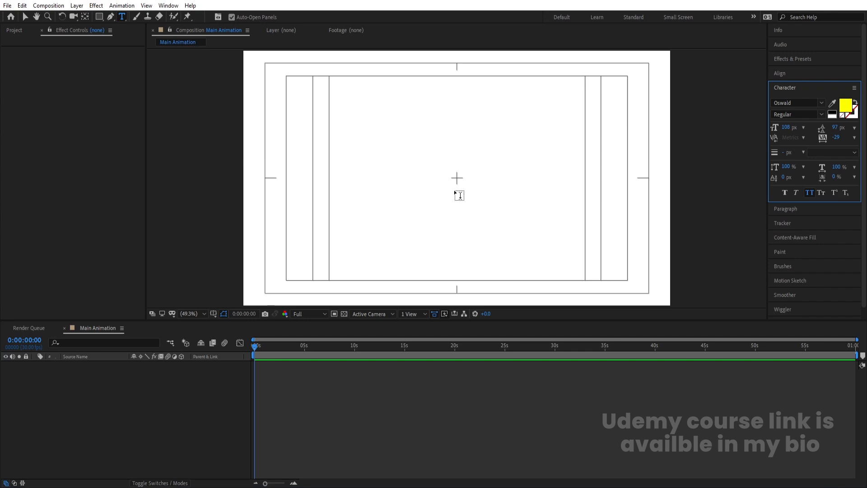
left_click(400, 193)
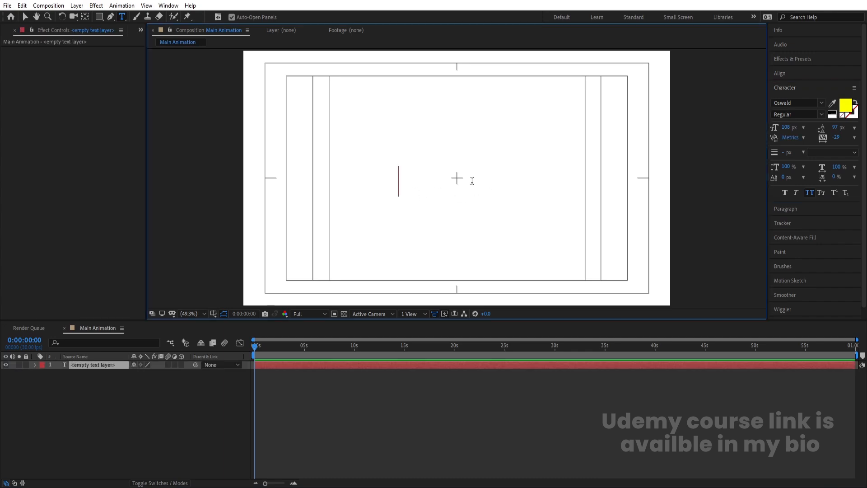
type("I LO")
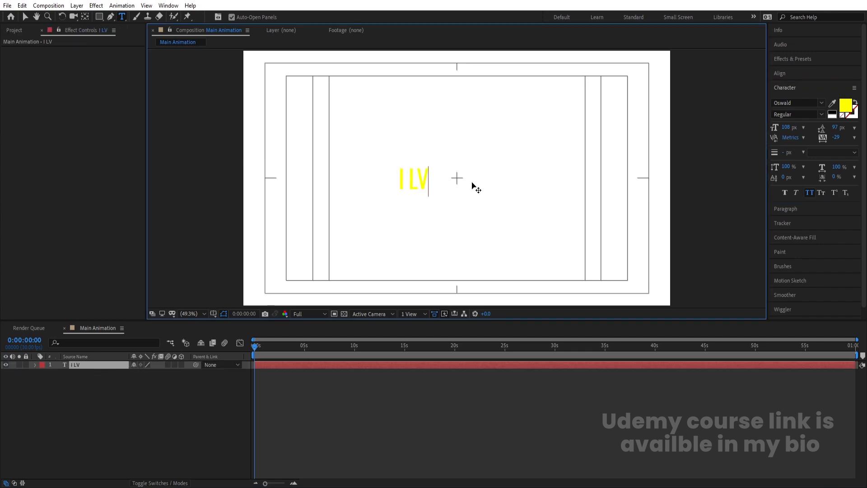
key("BackSpace")
type("OVE")
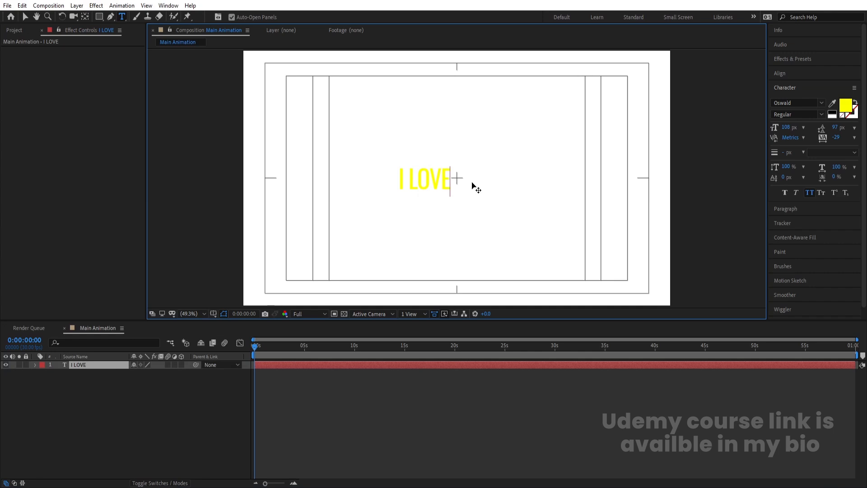
Enlarge the "I LOVE" text to 283 px and set its colour to purple 7800FF.
key("ctrl+a")
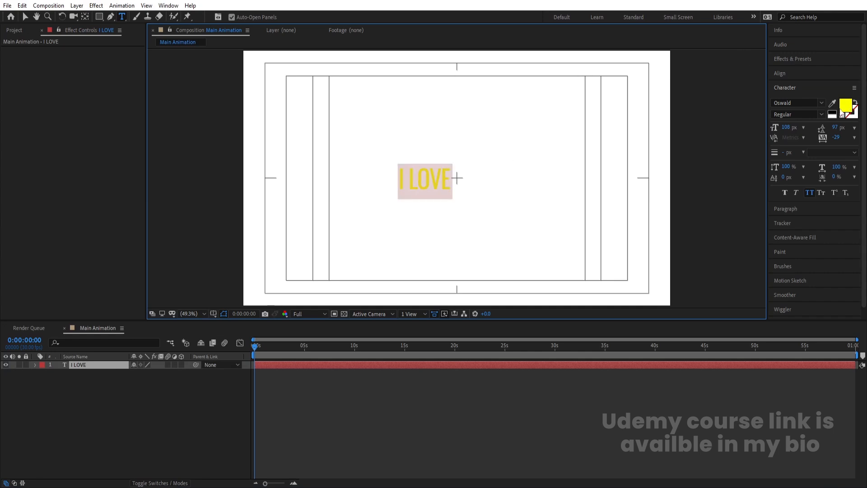
left_click_drag(793, 129, 845, 103)
left_click(846, 105)
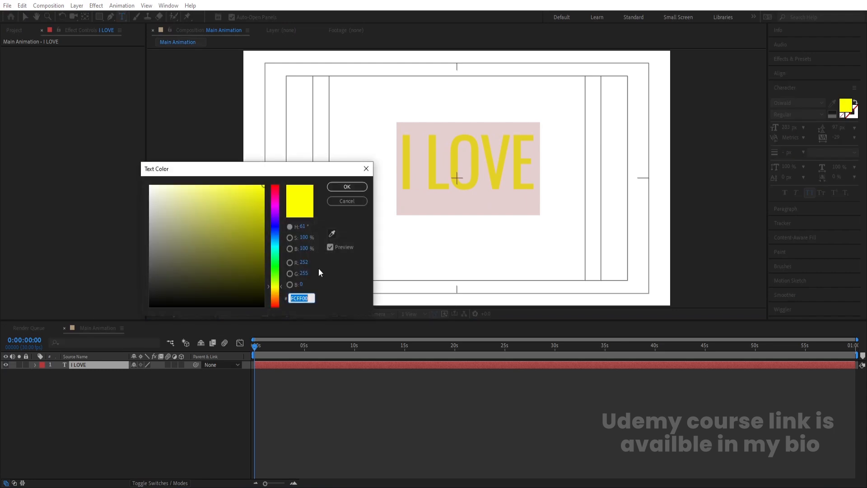
left_click(272, 217)
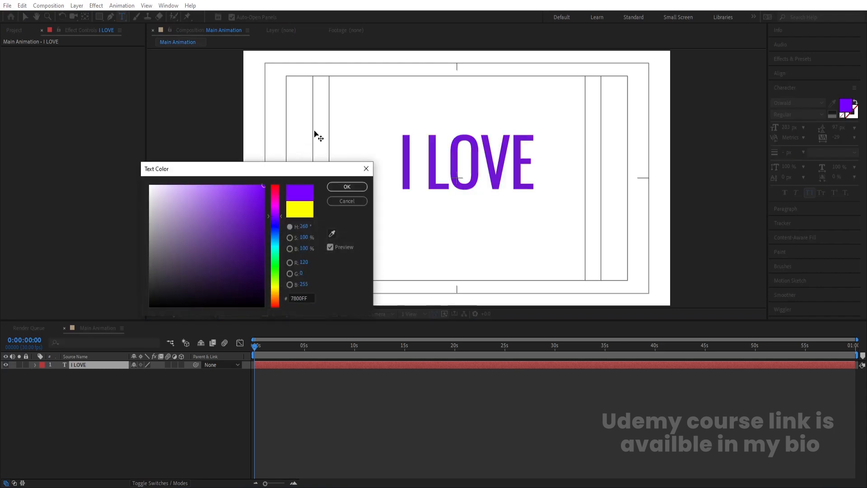
left_click(347, 187)
Center the anchor point of the "I LOVE" layer and align the layer horizontally and vertically to the composition's center.
left_click(104, 367)
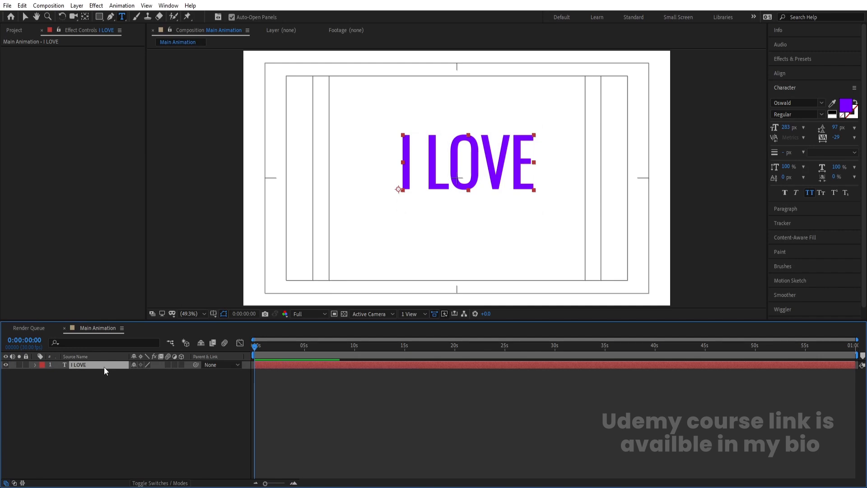
key("ctrl+alt+Home")
key("Num_Lock")
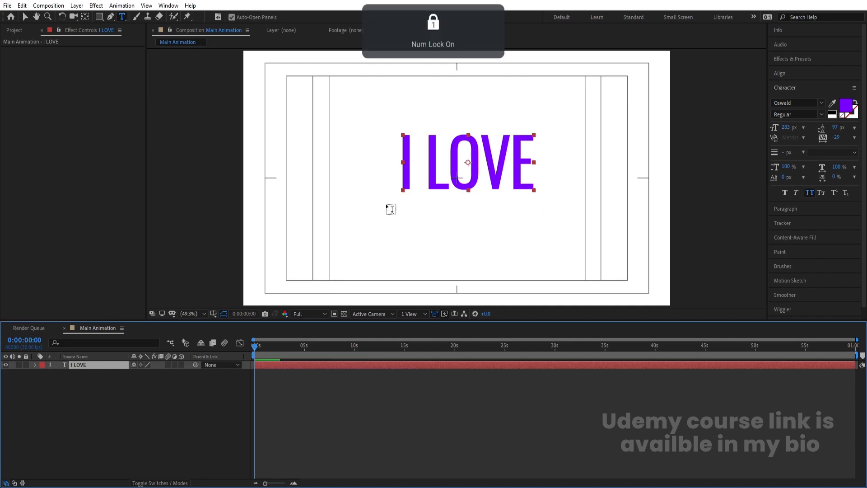
left_click(786, 74)
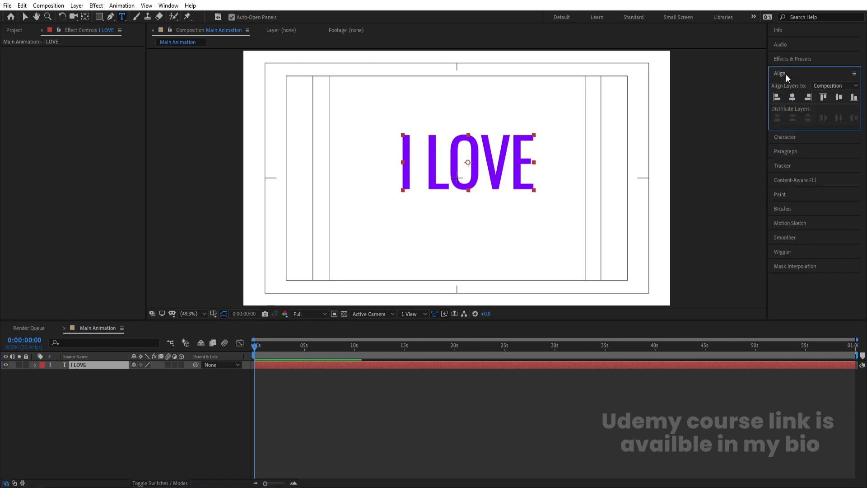
left_click(792, 97)
left_click(839, 97)
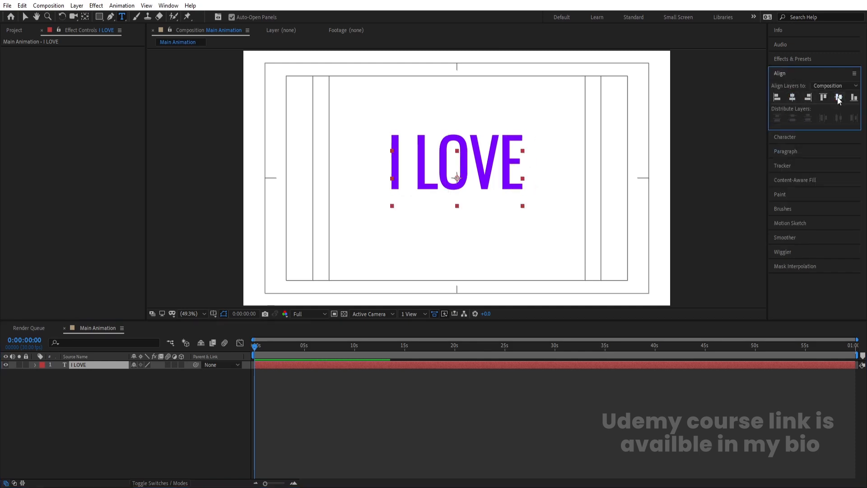
Tighten the "I LOVE" text's tracking to -52, then recenter its anchor point and its horizontal alignment in the composition.
left_click(787, 138)
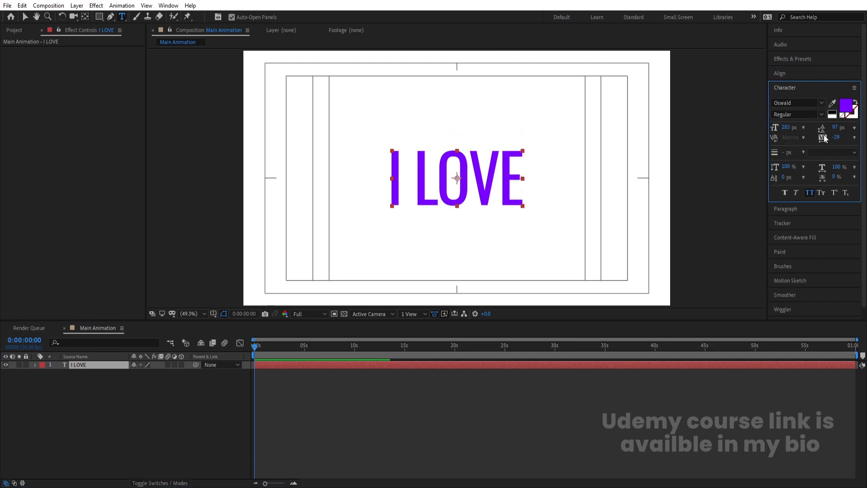
left_click_drag(836, 136, 826, 136)
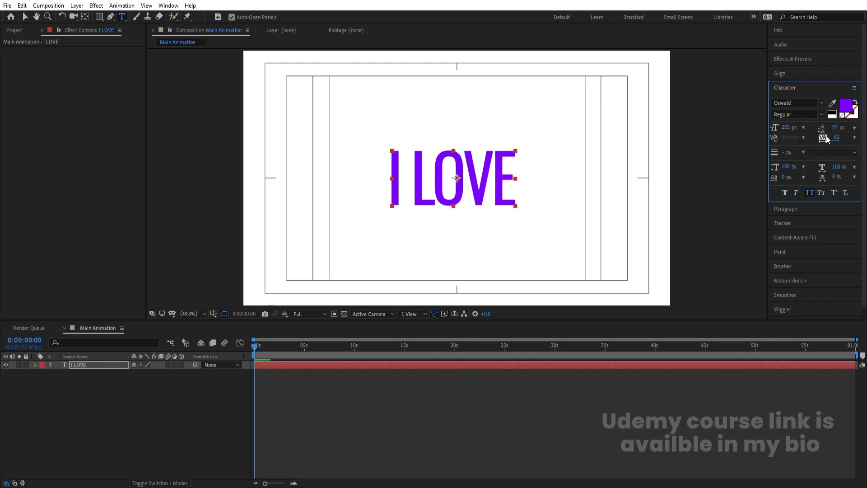
key("ctrl+alt+Home")
left_click(786, 74)
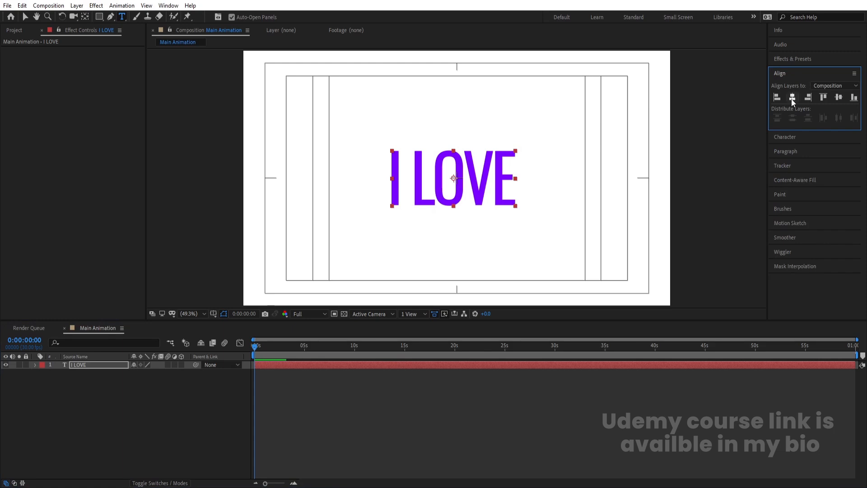
left_click(792, 97)
Draw a circle with fill colour 9000FF on a new shape layer at the upper left of the "I LOVE" text.
left_click(93, 425)
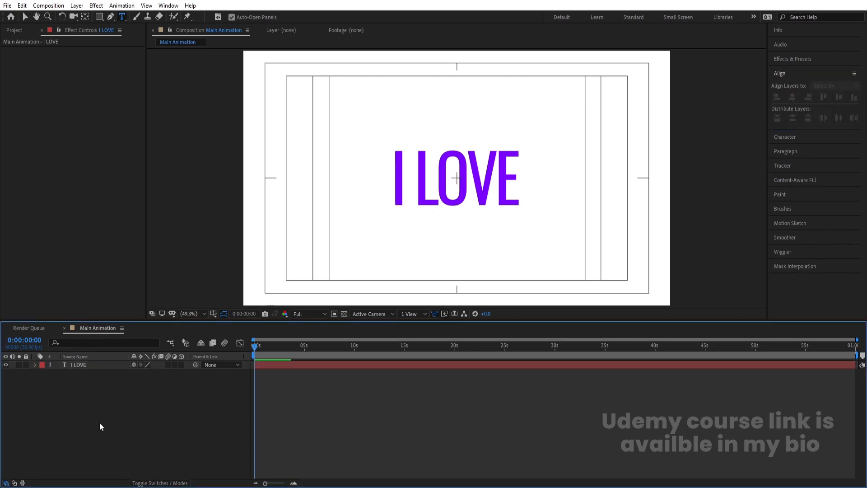
left_click(100, 17)
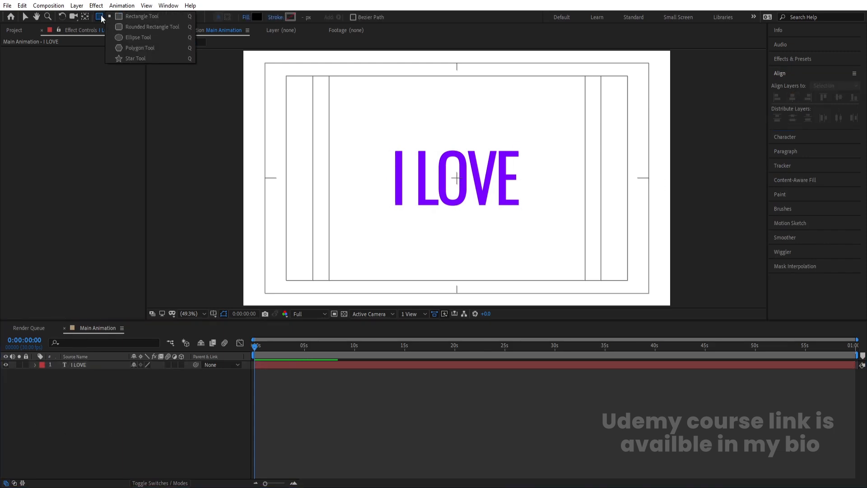
left_click(127, 36)
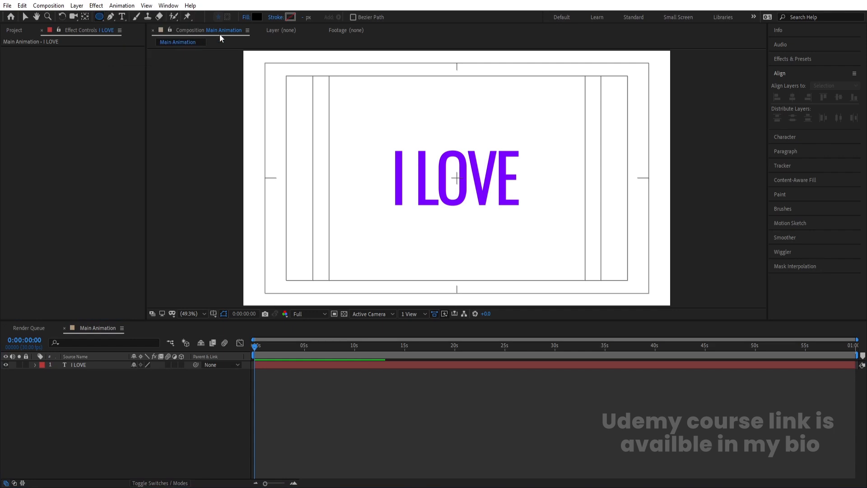
left_click(254, 18)
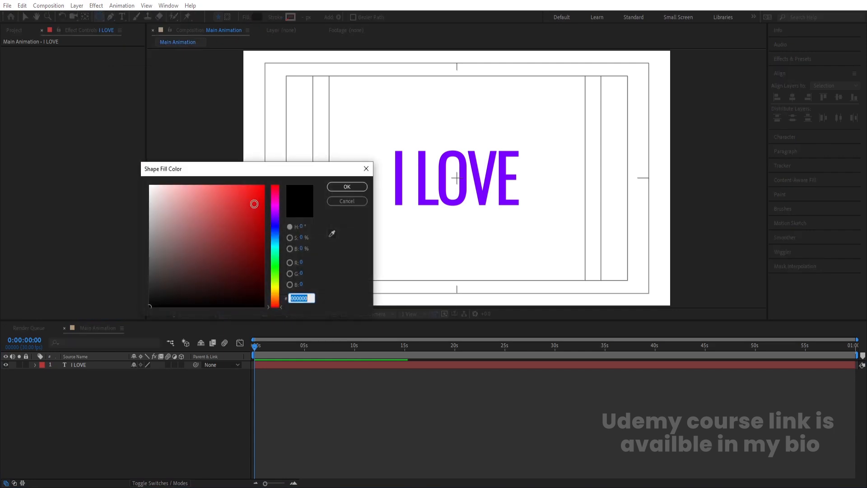
left_click(274, 218)
left_click(262, 210)
left_click(251, 207)
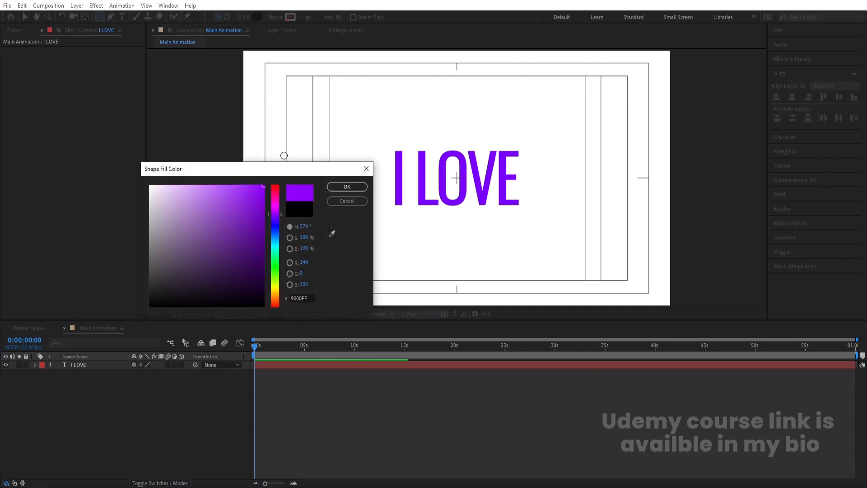
left_click(347, 186)
left_click_drag(336, 115, 392, 171)
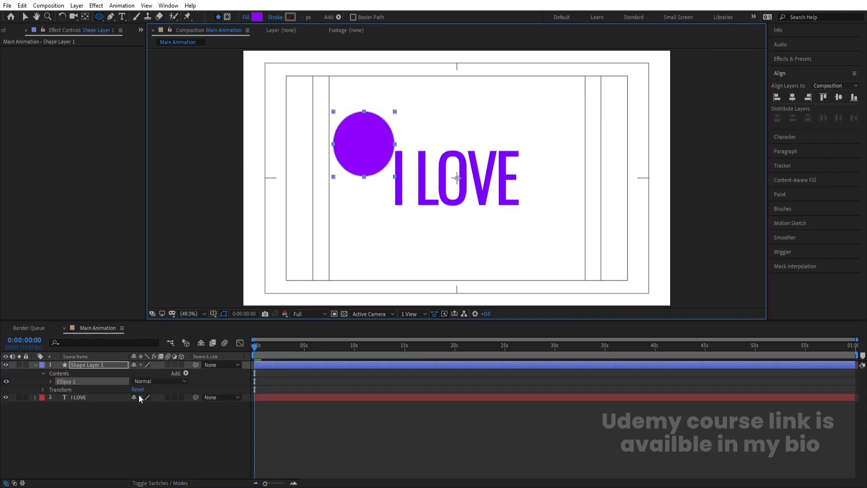
Center the purple circle layer's anchor point on the circle and deselect the layer.
left_click(93, 365)
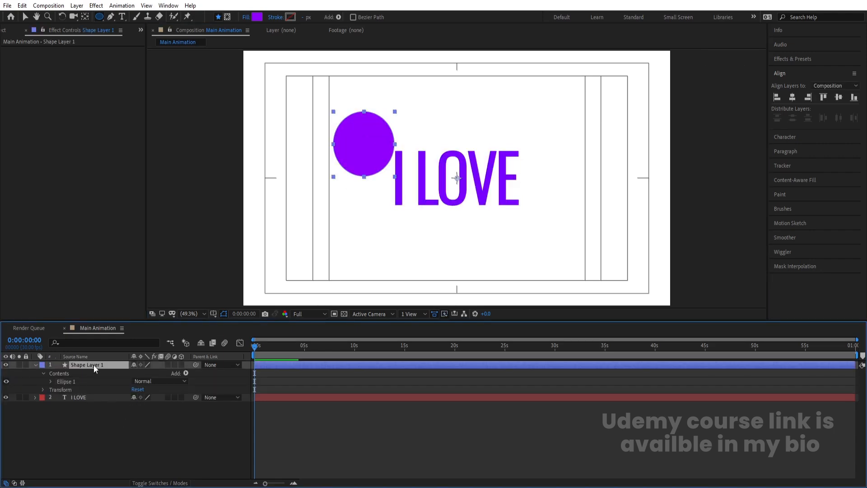
key("ctrl+alt+Home")
left_click(95, 420)
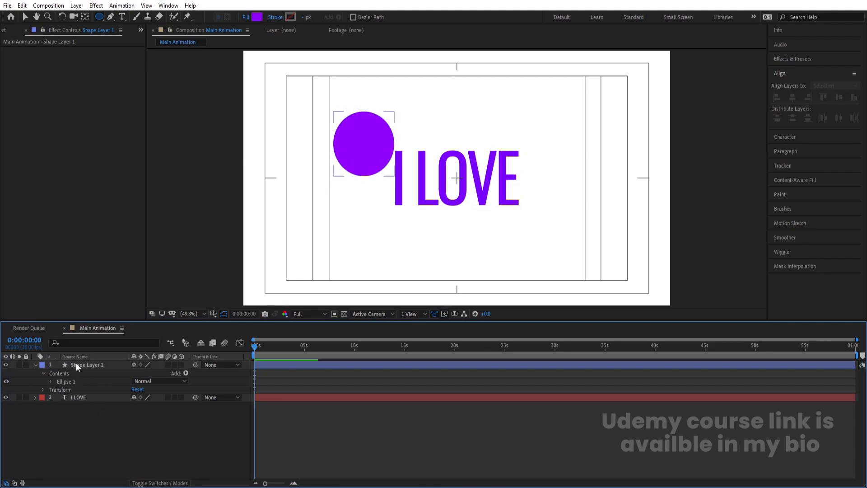
Duplicate the purple circle layer and place the enlarged copy over the lower part of the "I LOVE" text.
left_click(75, 364)
key("ctrl+d")
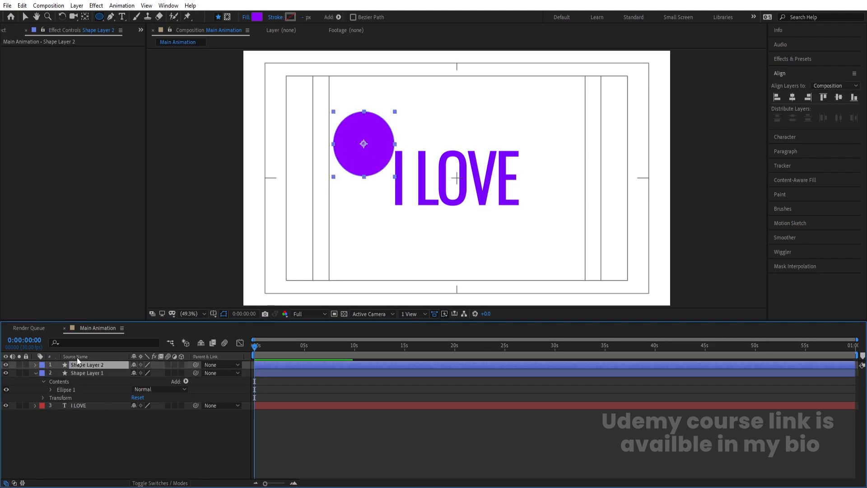
key("v")
left_click_drag(361, 167, 537, 292)
Set the large lower circle's fill colour to blue 005AFF.
left_click(255, 18)
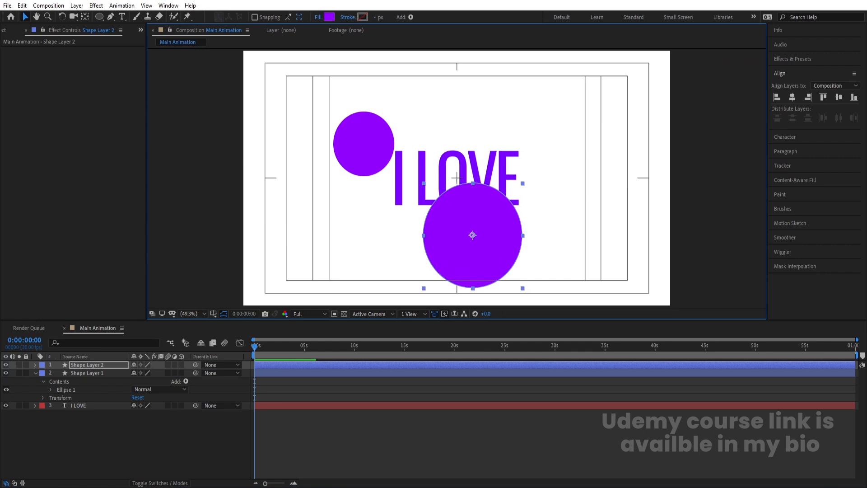
left_click(330, 17)
left_click(275, 233)
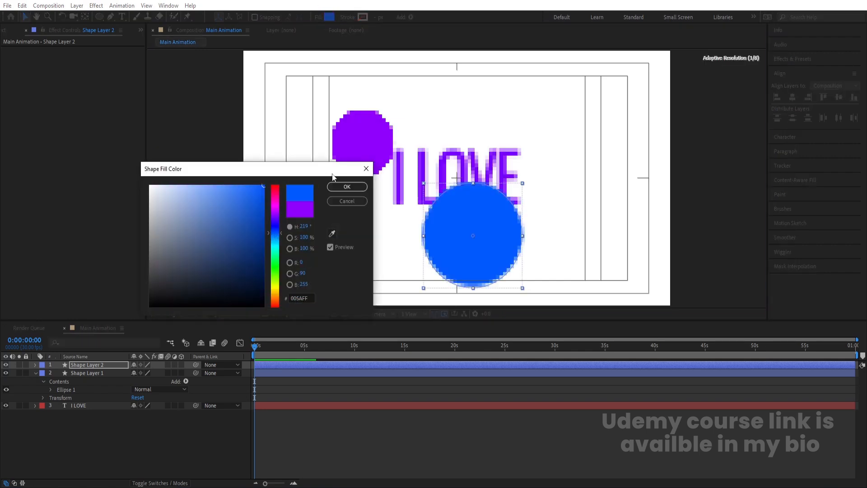
left_click(347, 187)
Duplicate the blue circle and place the copy above the "I LOVE" text, shrunk to about half its size.
left_click(79, 365)
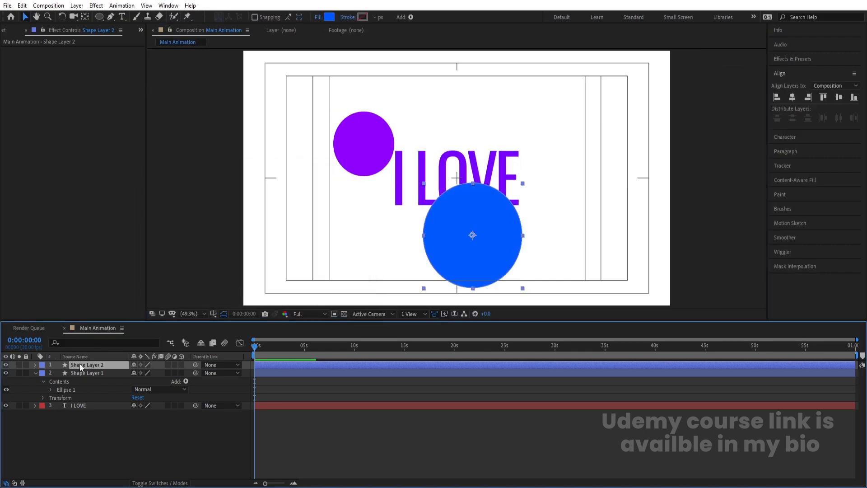
key("ctrl+d")
left_click_drag(481, 251, 543, 135)
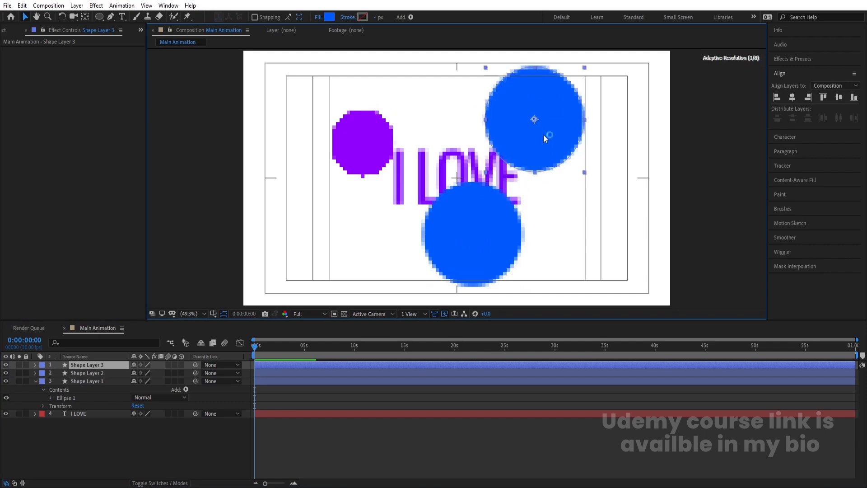
left_click_drag(585, 172, 492, 134)
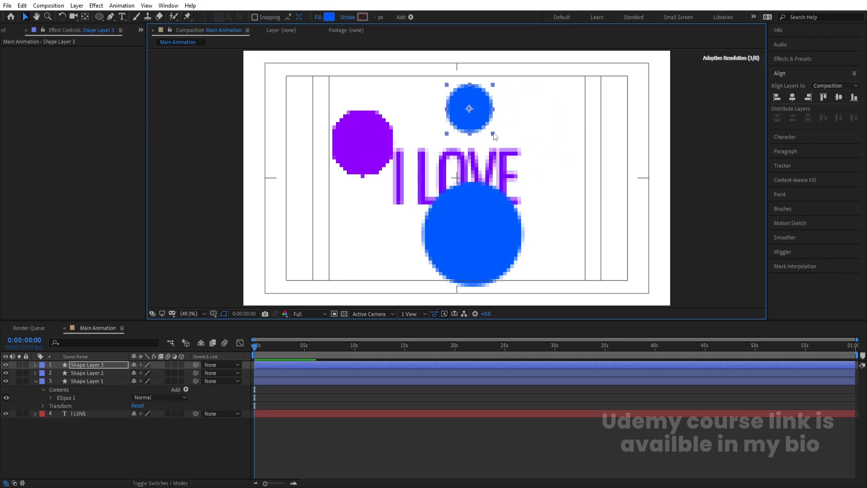
Set the small upper circle's fill colour to green 00FF4E.
left_click(329, 17)
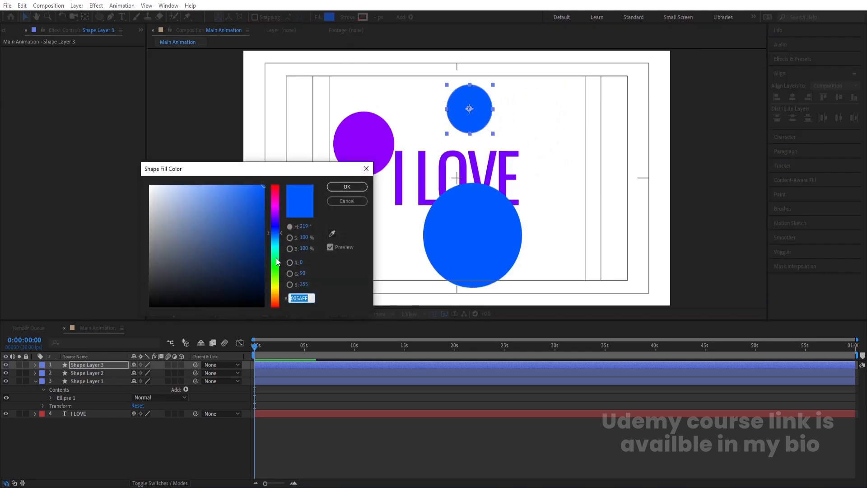
left_click(275, 262)
left_click(347, 186)
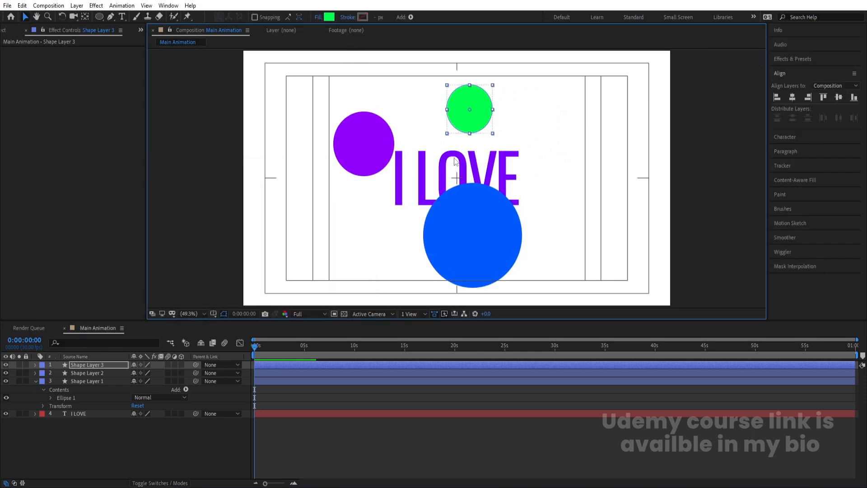
Duplicate the green circle and place the slightly enlarged copy to the right of the "I LOVE" text.
key("ctrl+d")
left_click_drag(475, 112, 575, 172)
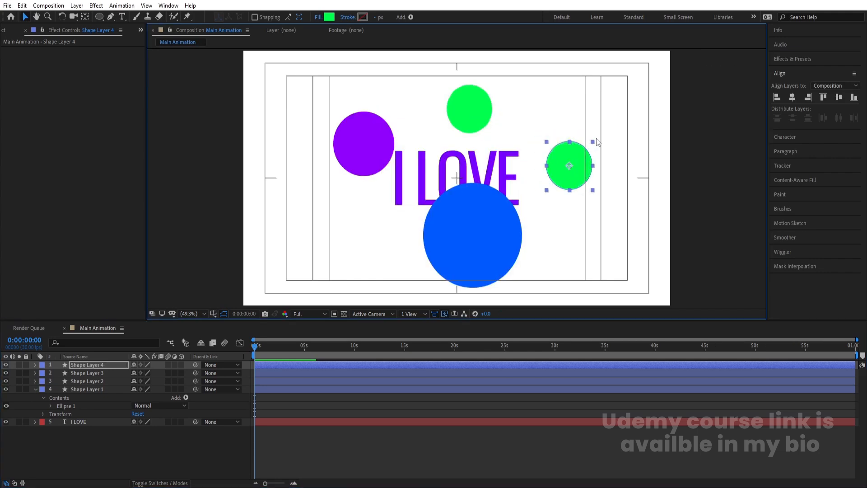
left_click_drag(593, 142, 597, 140)
Set the fill colour of the circle right of the text to yellow FCFF00.
left_click(330, 17)
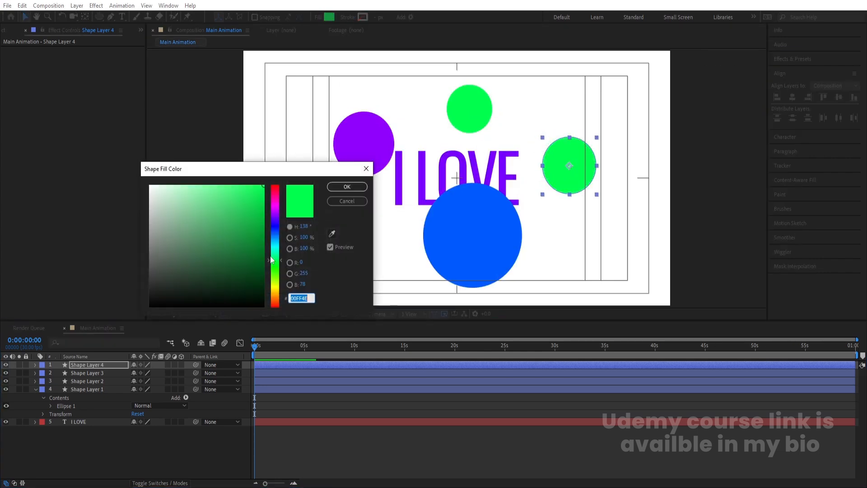
left_click(277, 278)
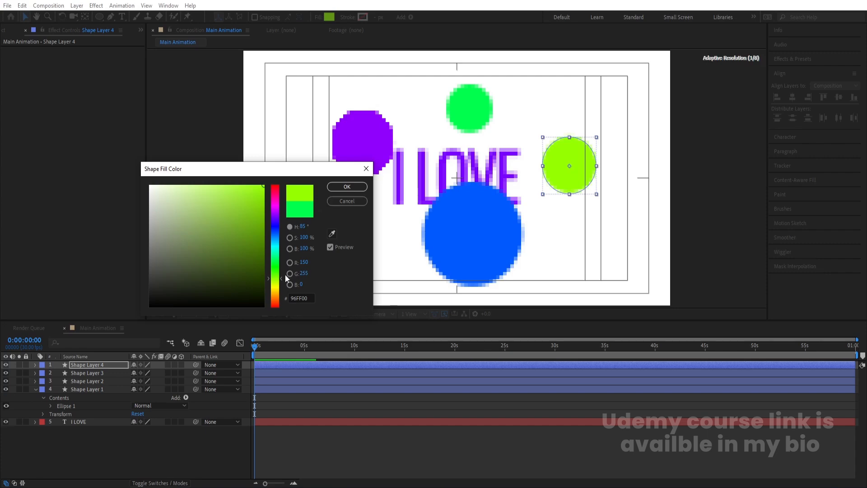
left_click(277, 287)
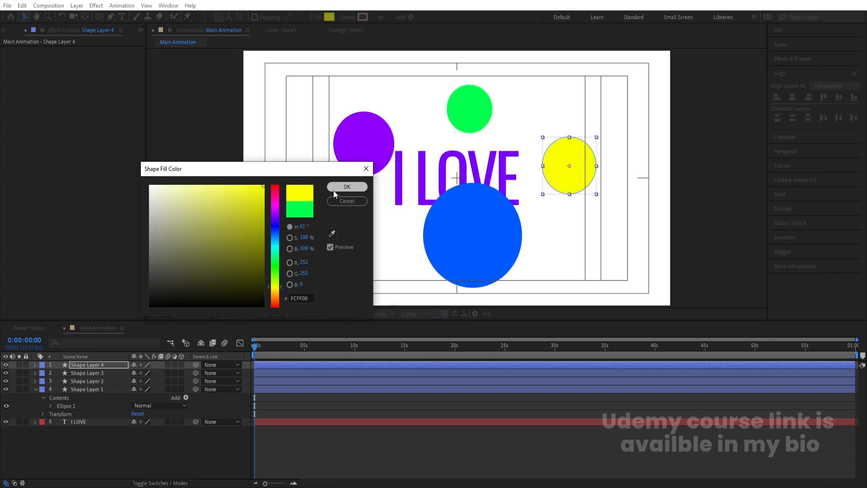
left_click(346, 187)
Duplicate the yellow circle, place a smaller copy to the lower left of the "I LOVE" text, and fill it with orange FF6C00.
key("ctrl+d")
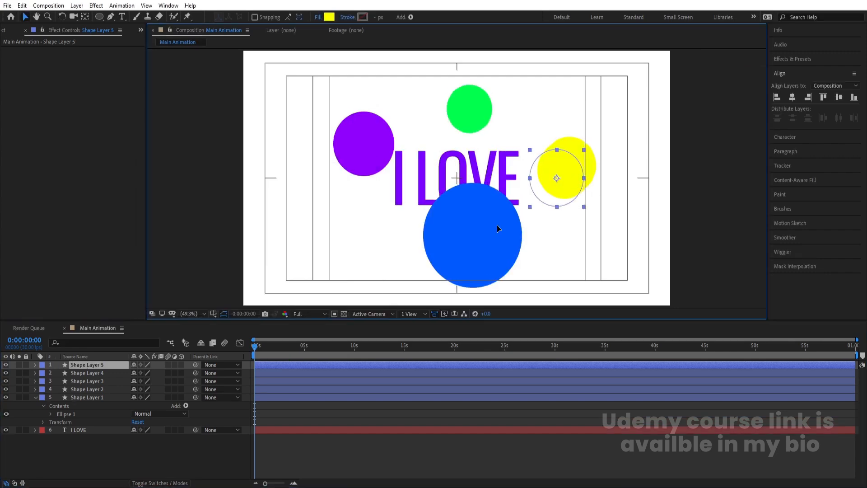
left_click_drag(556, 178, 360, 265)
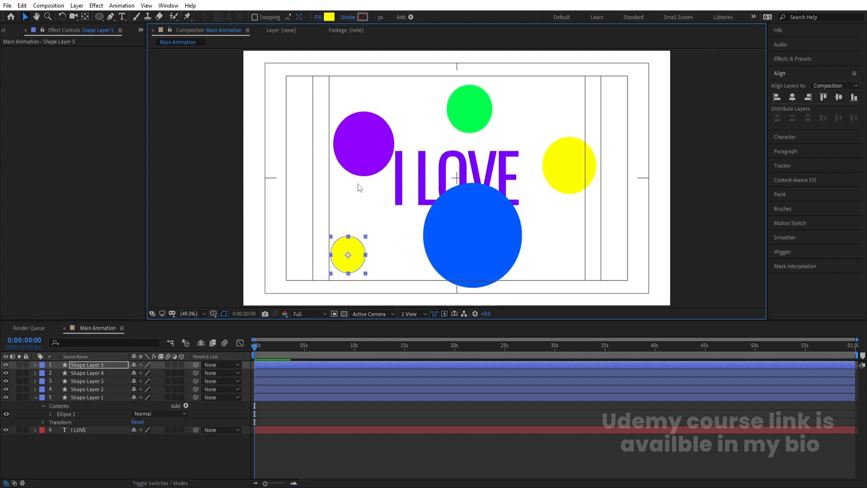
left_click(331, 17)
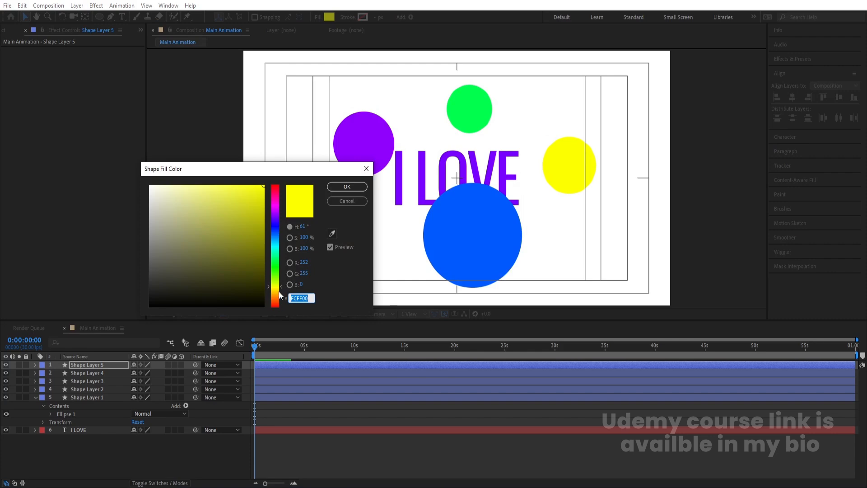
left_click(276, 297)
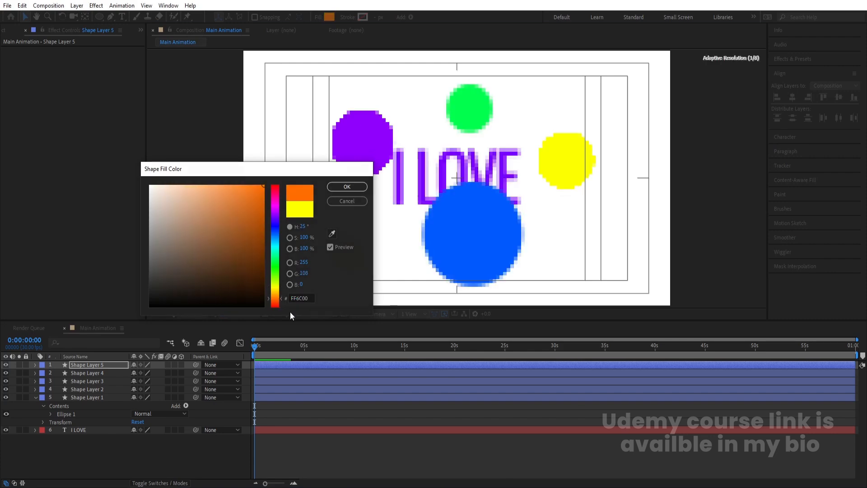
key("Return")
Move the I LOVE text layer to the top of the layer stack and shift the large blue circle slightly right and down.
left_click(424, 171)
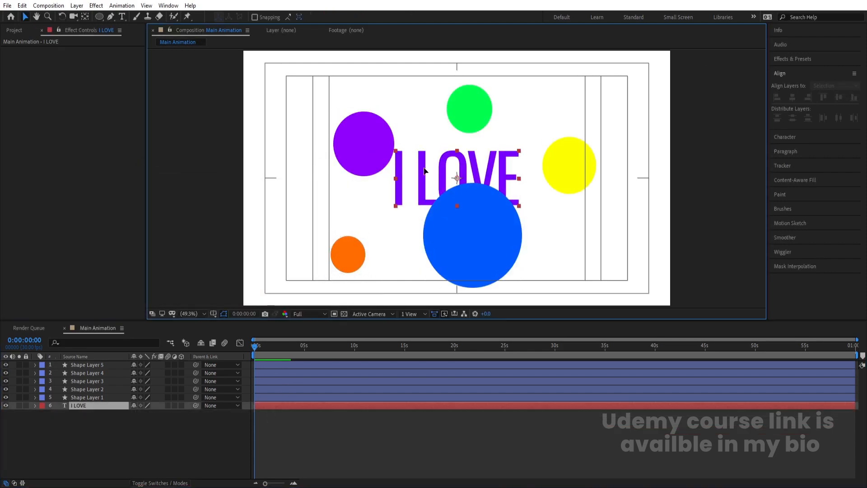
left_click_drag(85, 405, 85, 368)
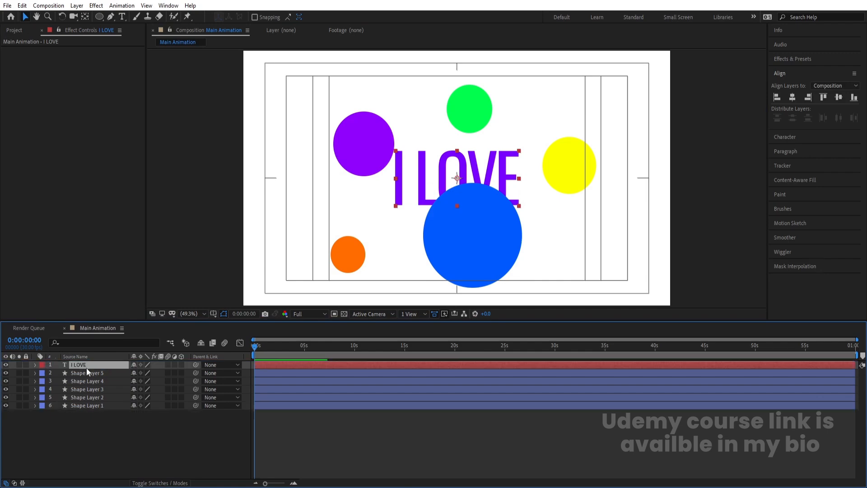
left_click(435, 250)
mouse_move(459, 257)
left_mouse_down()
mouse_move(480, 261)
mouse_move(472, 262)
left_mouse_up()
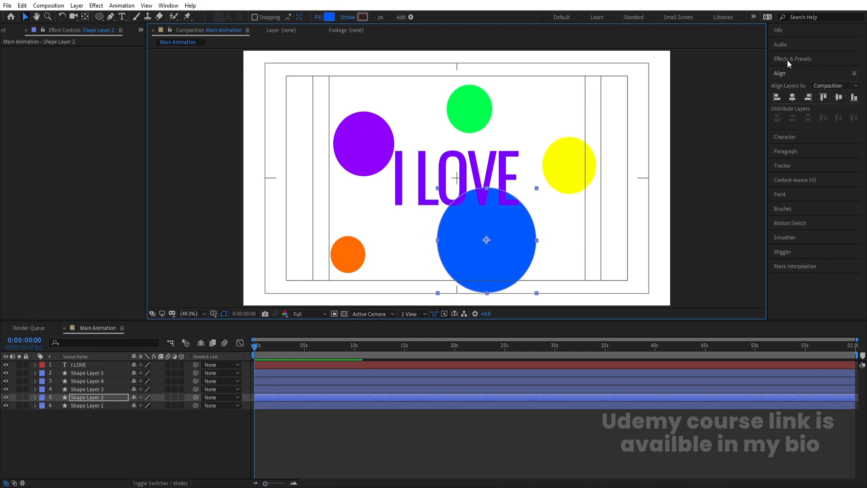
Apply a Gaussian Blur with Blurriness 100 to the large blue circle.
left_click(788, 59)
type("blur")
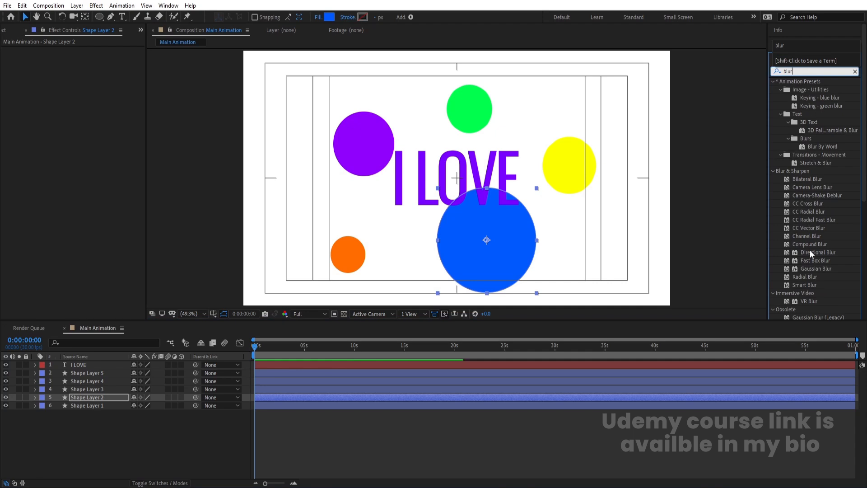
double_click(813, 270)
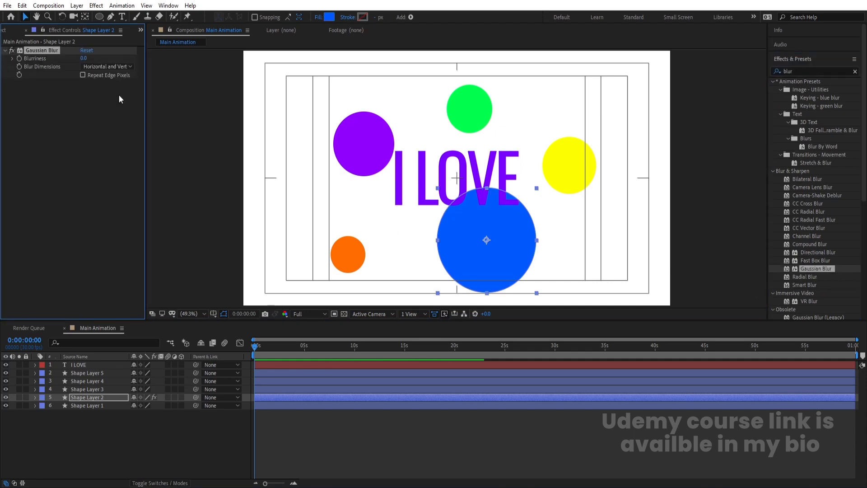
left_click(84, 58)
key("Return")
left_click(104, 426)
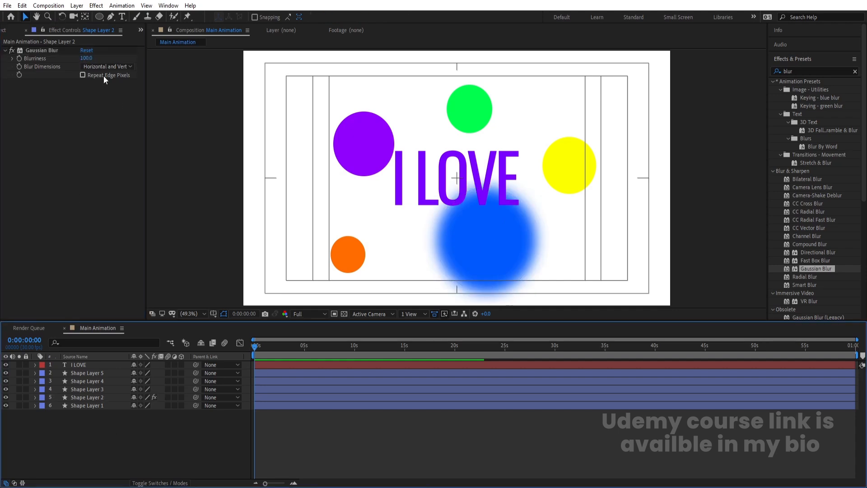
Copy the blue circle's Gaussian Blur effect onto the green circle.
left_click(30, 49)
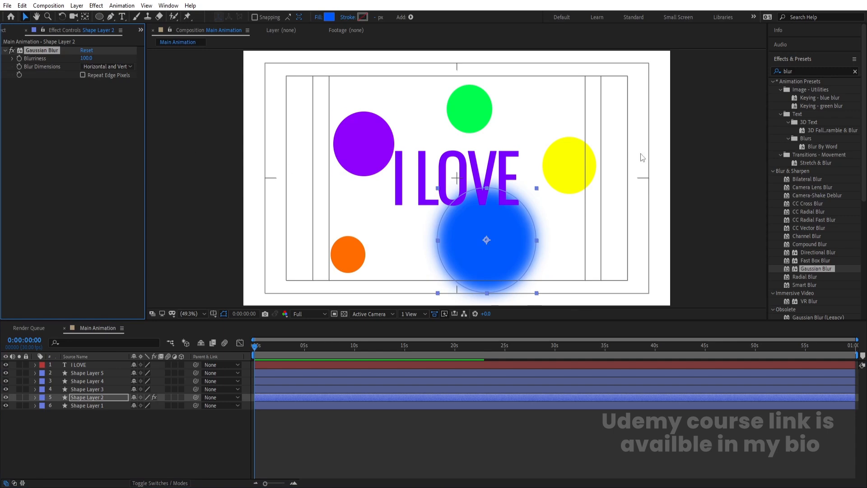
left_click(462, 107)
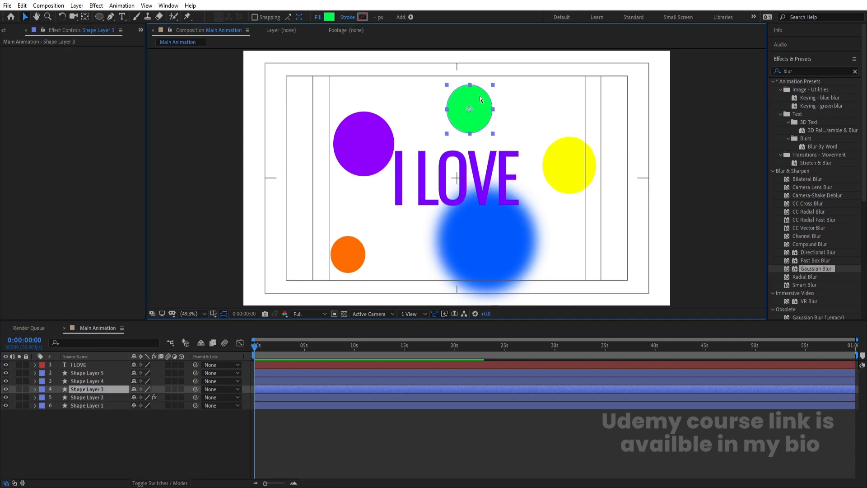
key("ctrl+v")
left_click(165, 426)
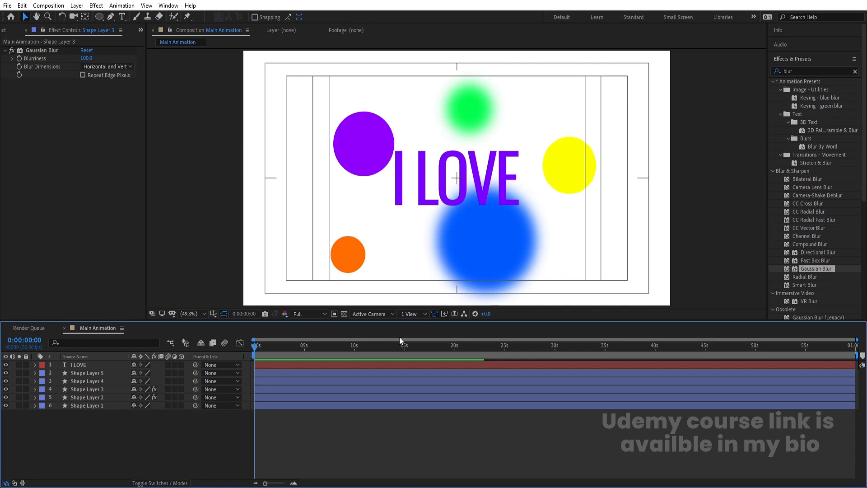
Add Position keyframes to the text and all five circle layers at 0:00:00:00 and 0:00:01:20.
left_click(423, 191)
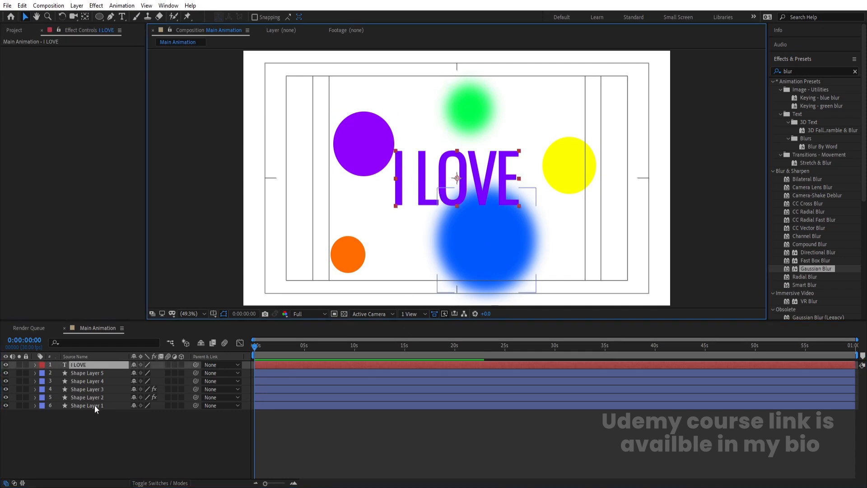
left_click_drag(99, 436, 69, 348)
key("p")
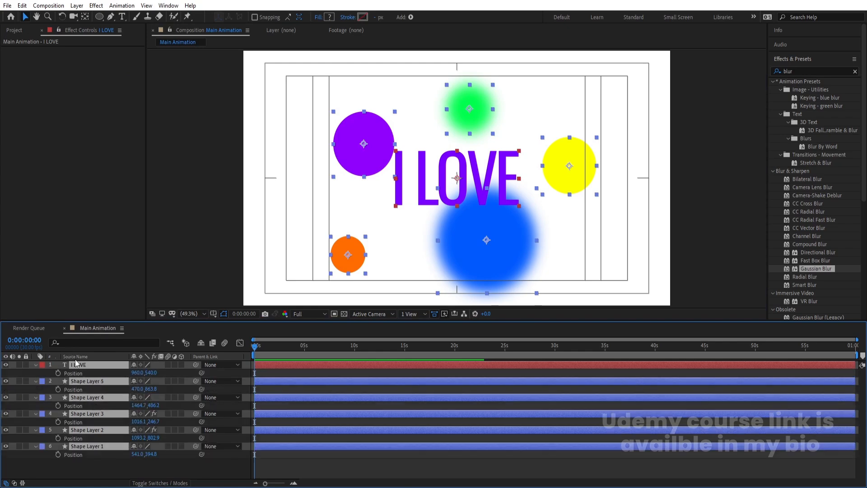
key("equal")
key("equal")
key("equal")
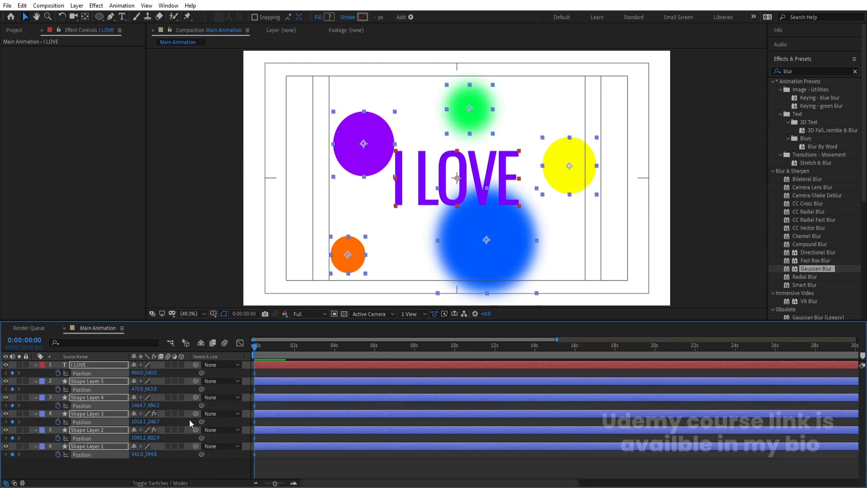
left_click(388, 345)
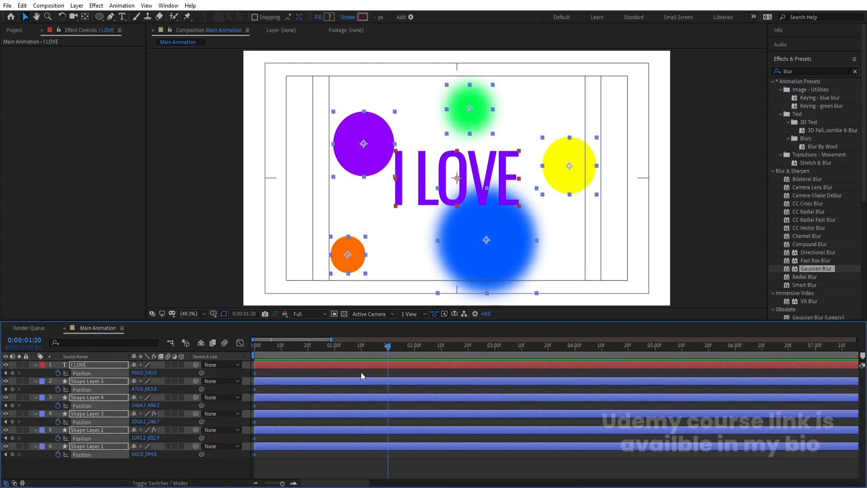
left_click(12, 373)
At the first frame, move all layers straight down out of the frame, bringing the I LOVE layer's Y position to 1515.
key("Home")
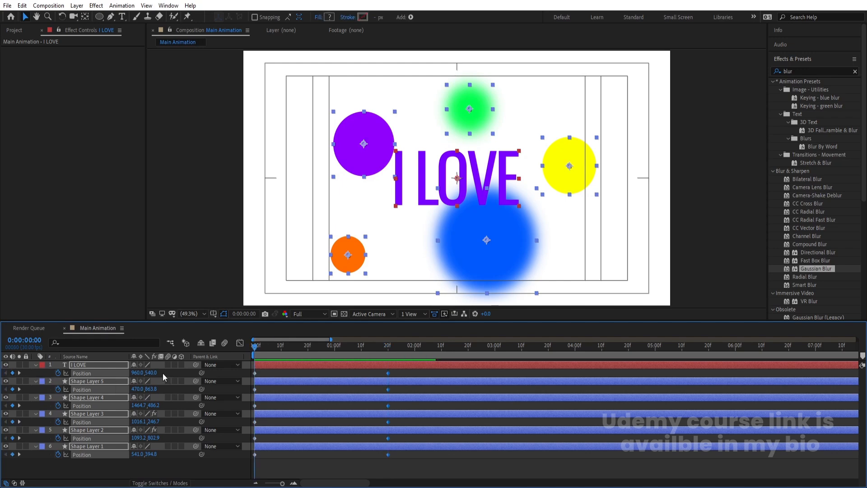
left_click_drag(151, 373, 587, 374)
left_click(418, 464)
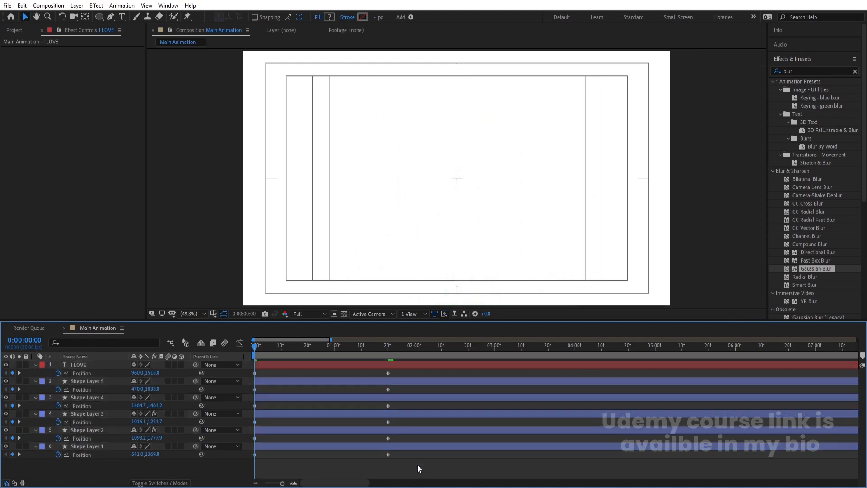
Apply Easy Ease to all layers' Position keyframes and preview the entrance animation.
left_click_drag(417, 465, 187, 308)
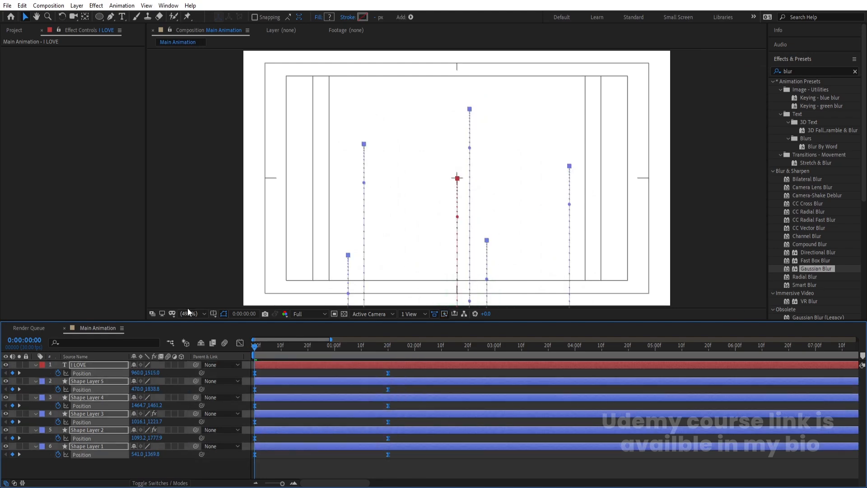
key("space")
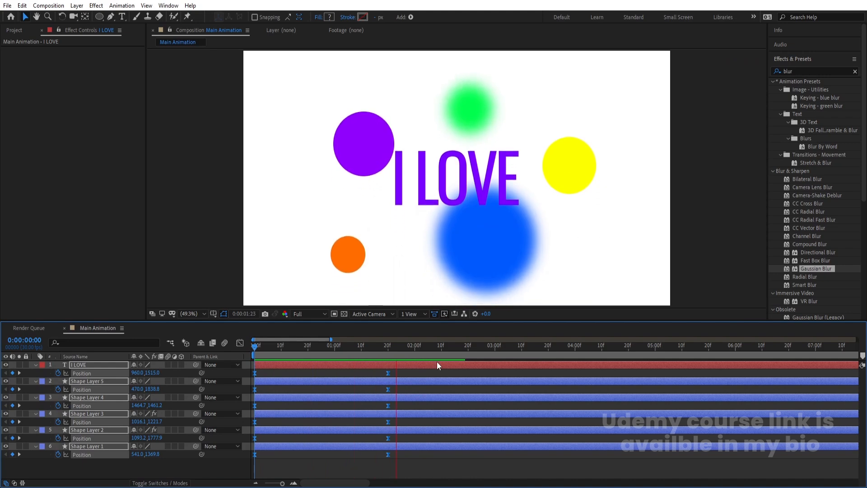
Add holding Position keyframes for all layers at 0:00:02:20.
left_click(468, 348)
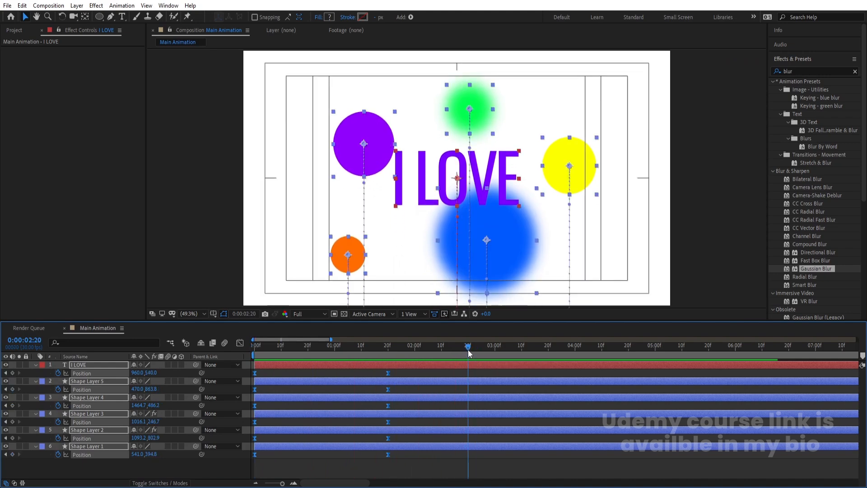
left_click_drag(469, 350, 494, 351)
left_click(468, 347)
At 0:00:04:10, move all layers straight up out of the frame, bringing the I LOVE layer's Y position to -578.
left_click_drag(574, 346, 602, 349)
scroll(463, 181, "down", 2)
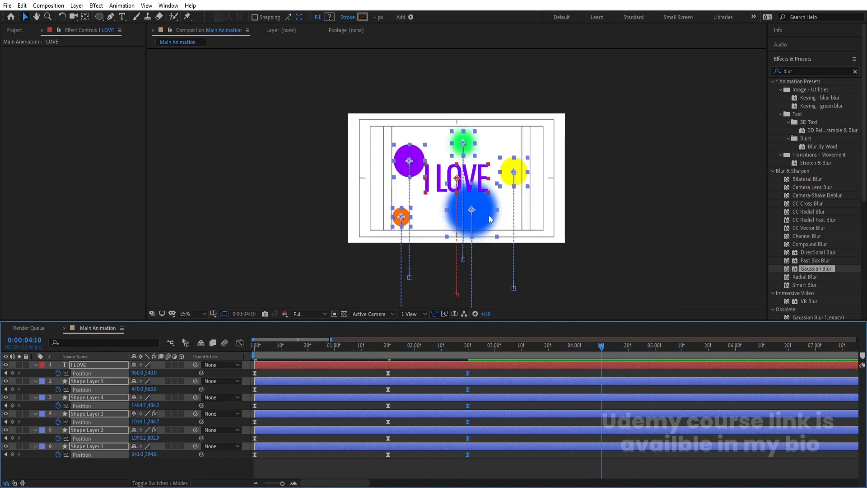
left_click(489, 215, "shift")
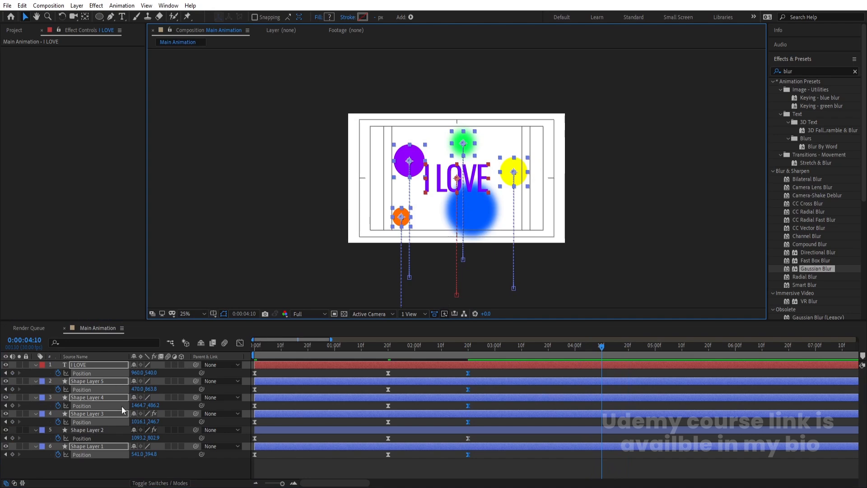
left_click(104, 430, "ctrl")
left_click_drag(483, 234, 483, 189)
left_click_drag(162, 422, 555, 429)
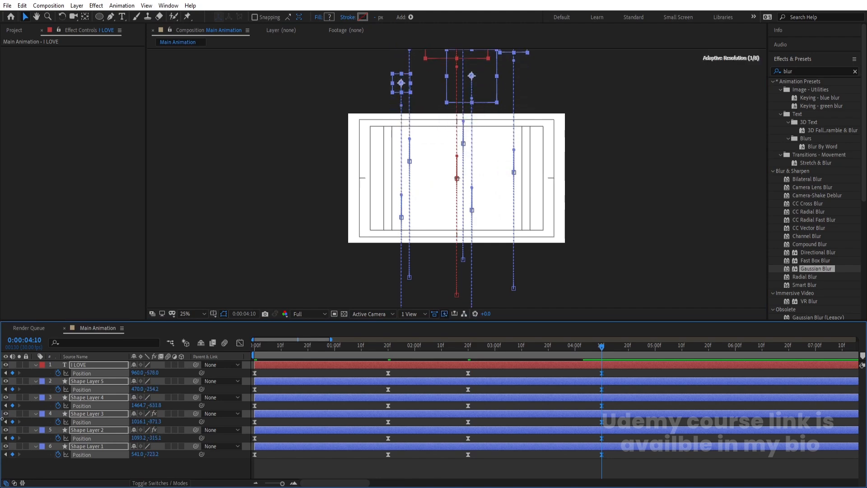
Reshape the Position speed graph of all layers so the entrance peaks right at its start and the exit peaks near its end.
left_click_drag(648, 472, 213, 268)
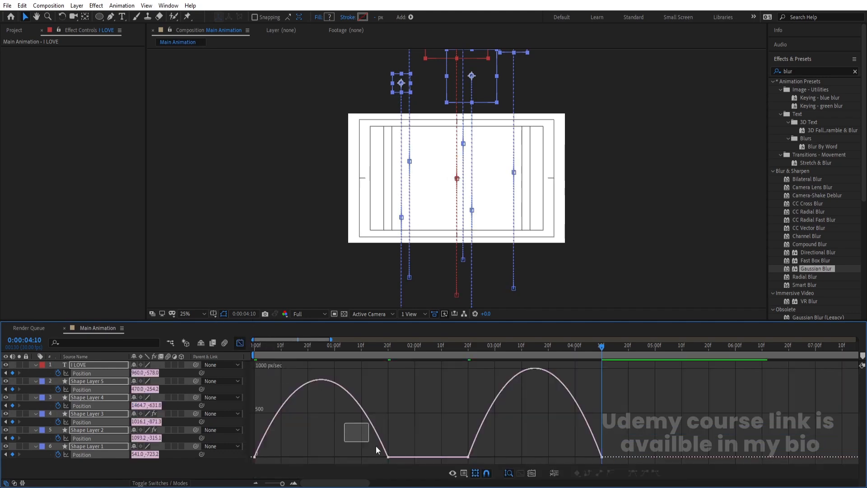
left_click_drag(376, 446, 400, 468)
left_click(453, 473)
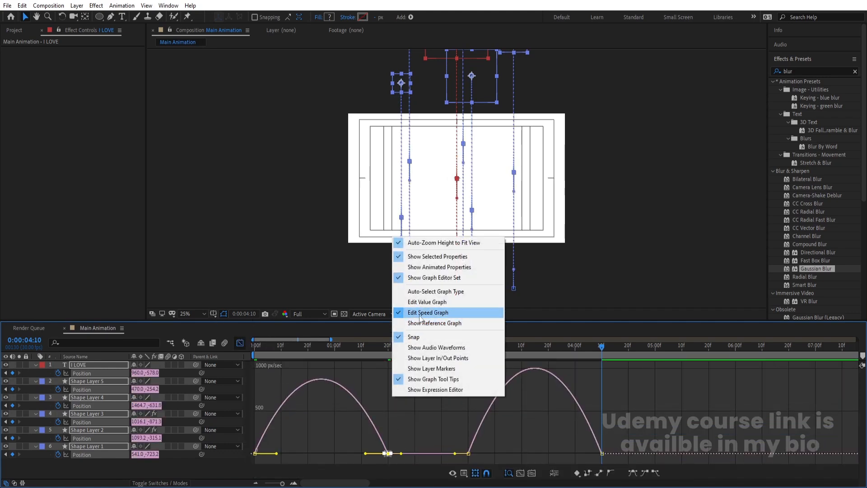
left_click(415, 416)
left_click_drag(415, 416, 263, 454)
left_click_drag(431, 390, 589, 453)
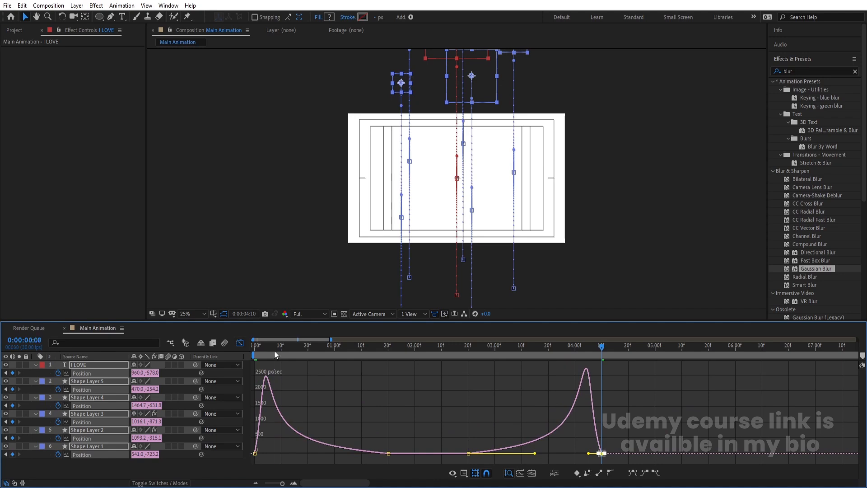
Close the Graph Editor, fit the composition in the viewer, and preview the animation from the first frame.
left_click_drag(275, 351, 240, 346)
left_click(240, 343)
left_click(204, 314)
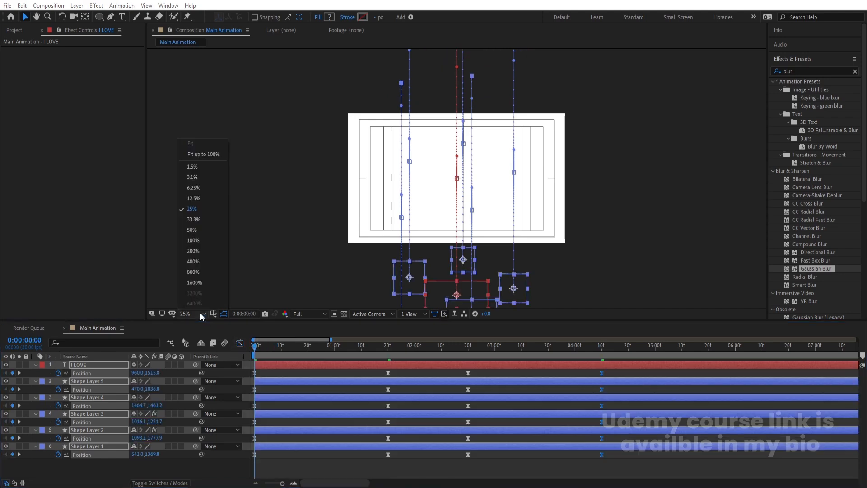
left_click(191, 141)
key("space")
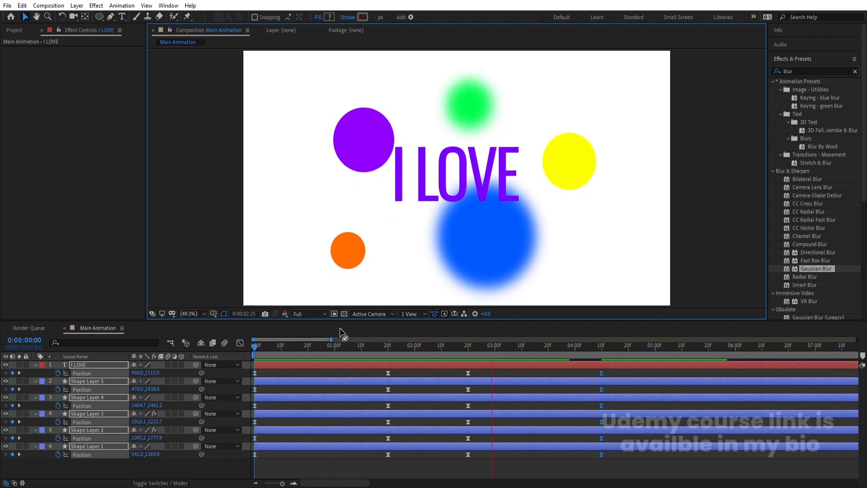
key("space")
key("v")
Apply the Distort Transform effect to the I LOVE text layer.
left_click(418, 346)
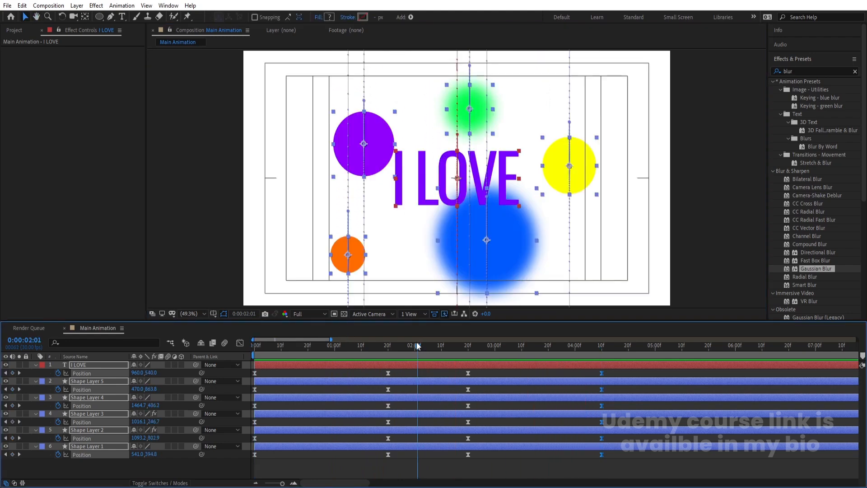
left_click(401, 372)
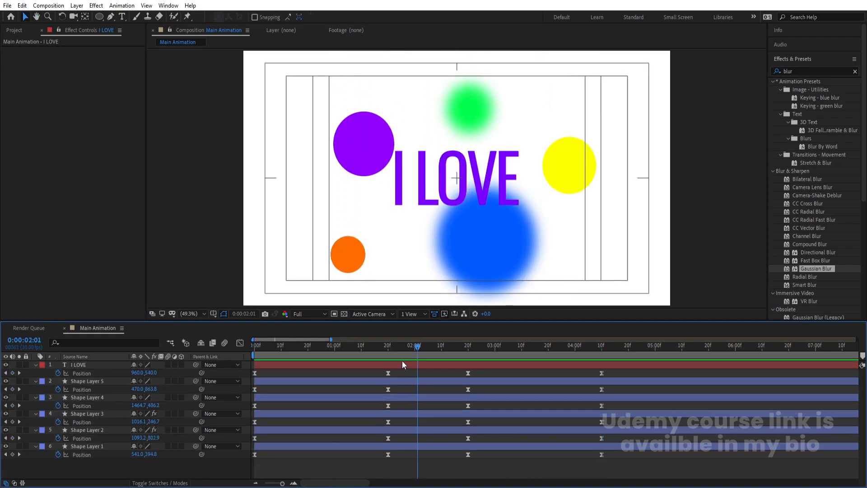
left_click(401, 364)
left_click(821, 70)
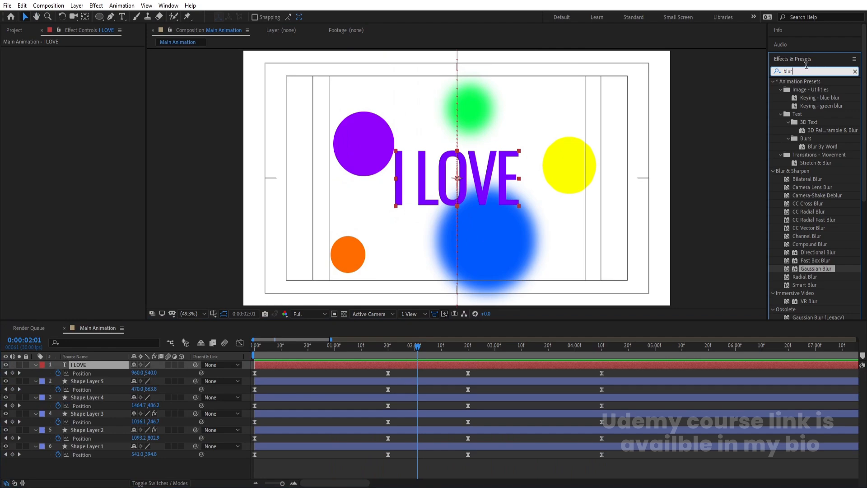
type("Tran")
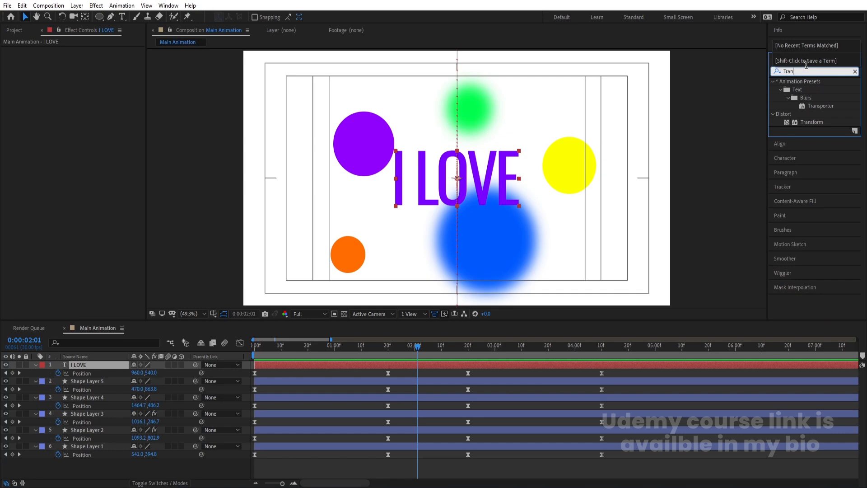
double_click(803, 124)
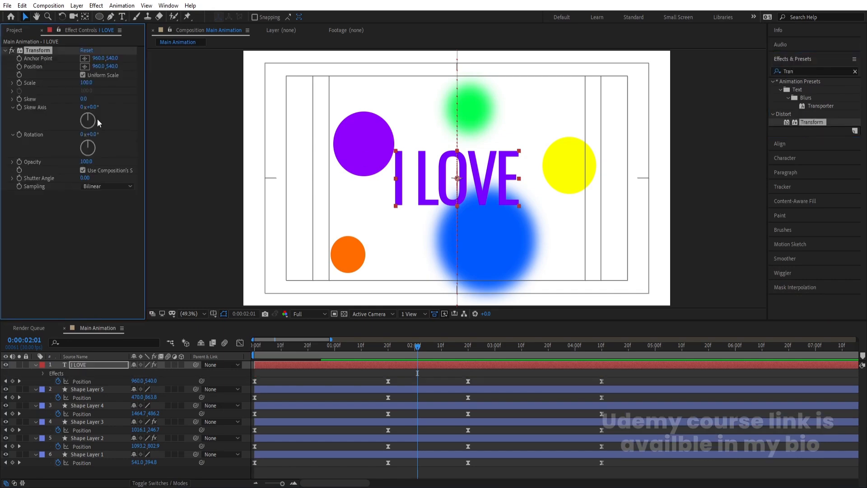
Set the Transform effect's Skew to -13 on the I LOVE text layer and preview the animation from the start.
left_click_drag(85, 99, 80, 100)
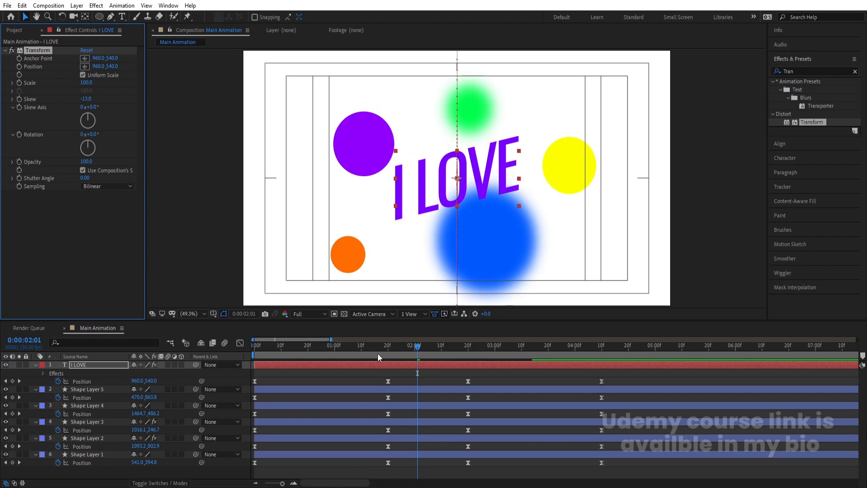
left_click_drag(378, 353, 257, 357)
key("space")
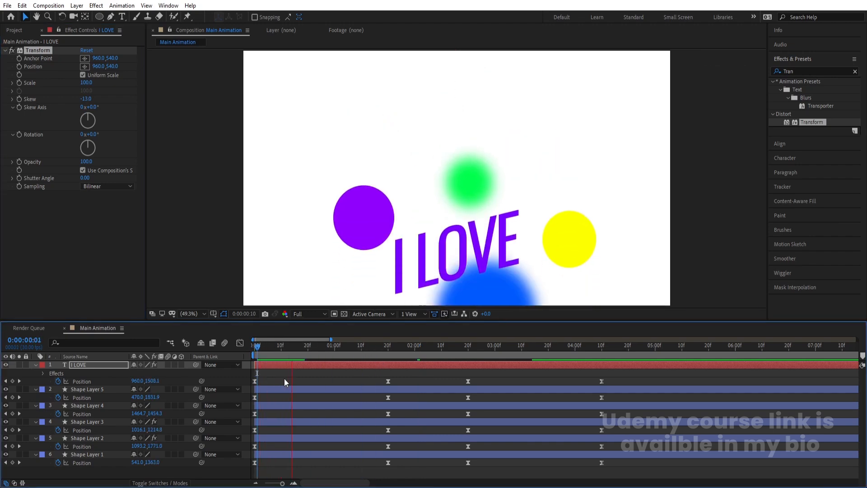
key("space")
key("space")
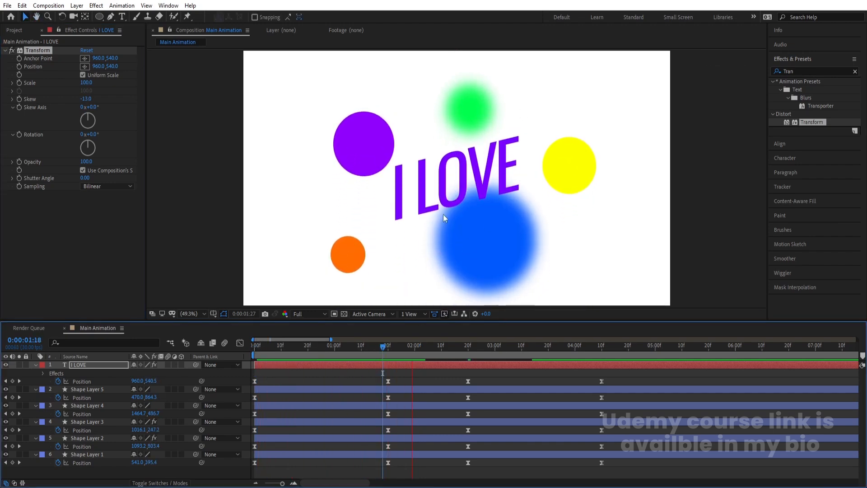
key("space")
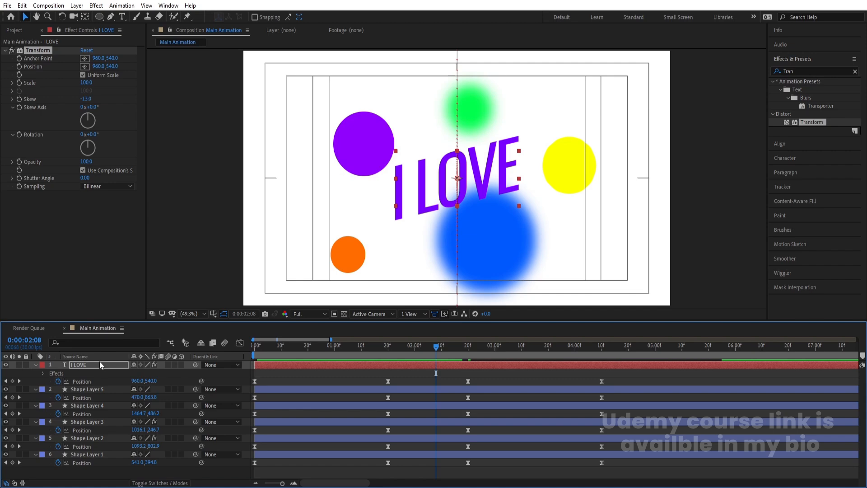
Duplicate the I LOVE text layer and scale the lower copy to 292%.
left_click(93, 364)
key("ctrl+d")
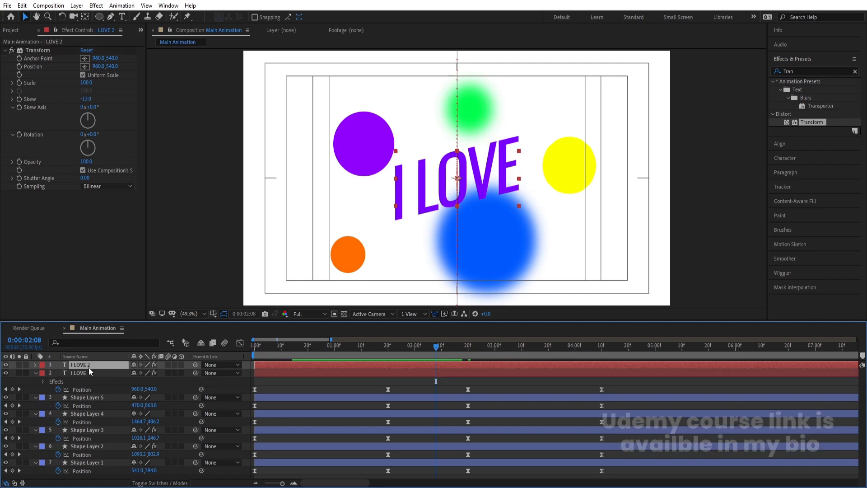
left_click(75, 373)
key("s")
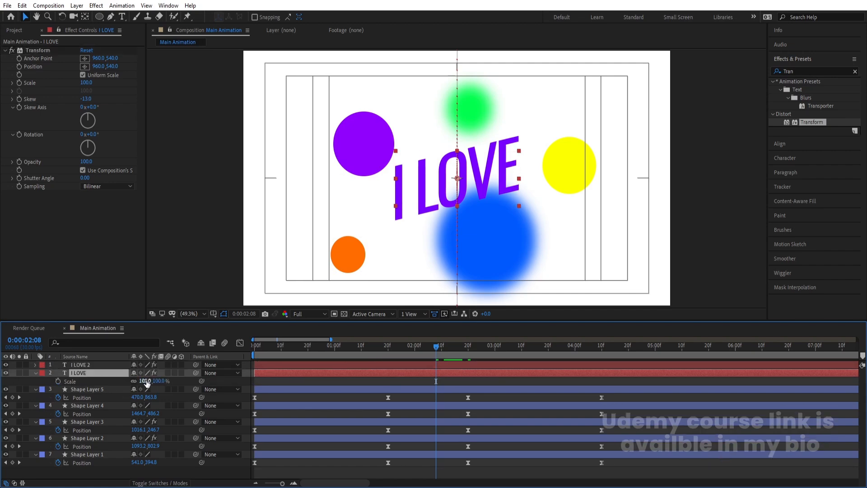
left_click_drag(154, 381, 202, 340)
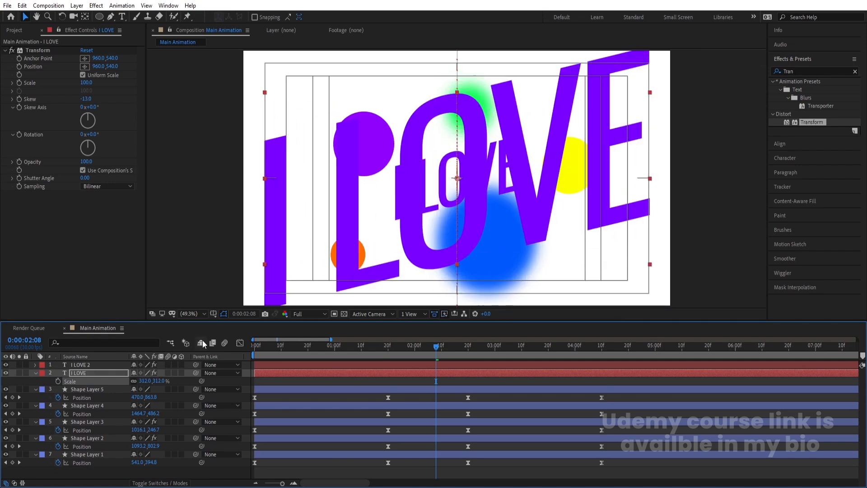
left_click_drag(154, 381, 134, 388)
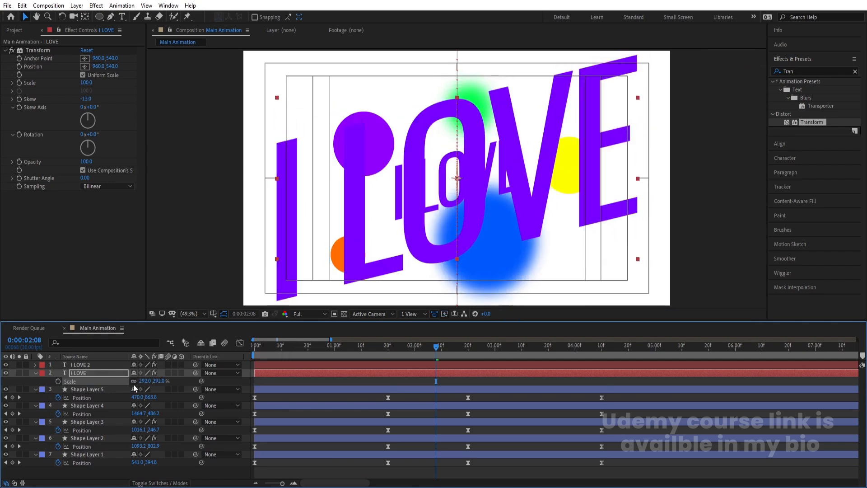
Turn the enlarged I LOVE text into an outline by swapping its fill for a 0.2 px stroke.
left_click(784, 158)
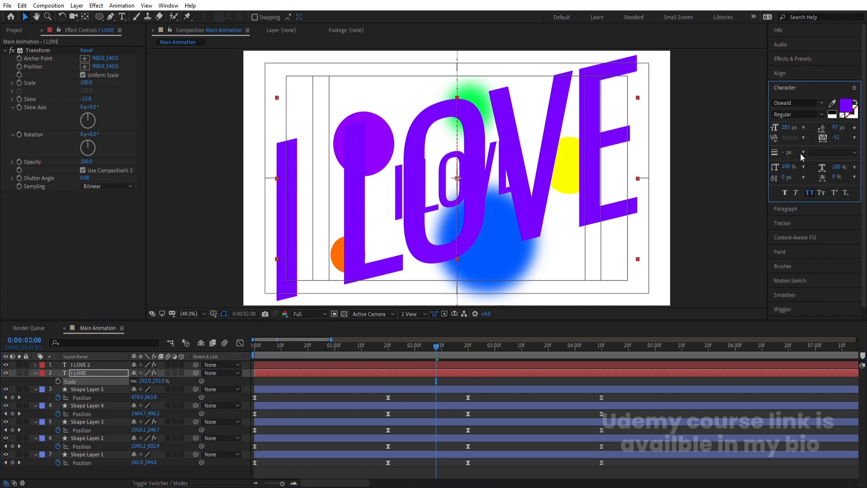
left_click(842, 116)
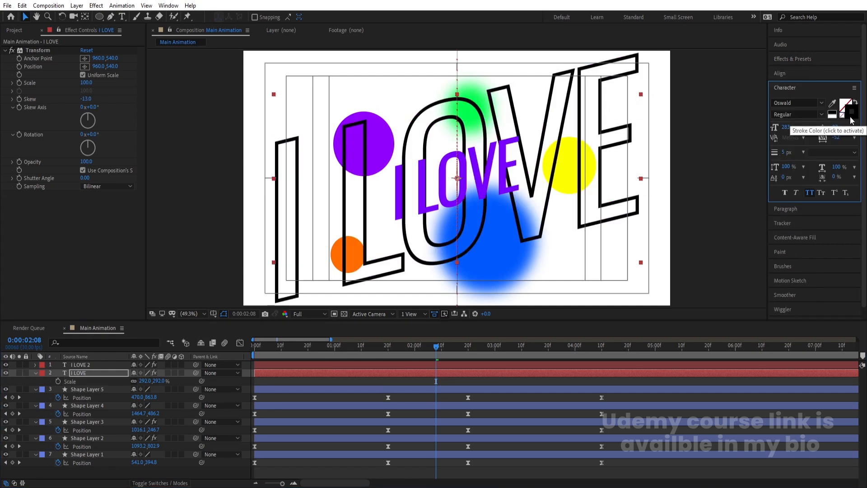
left_click(787, 151)
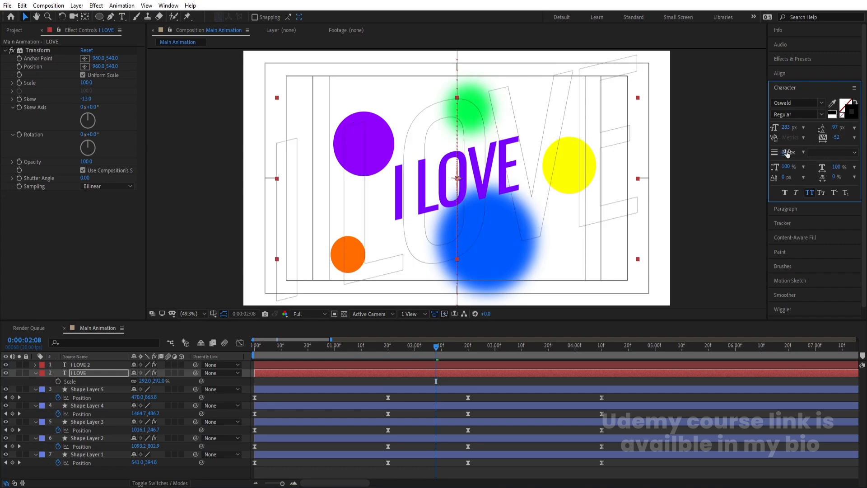
Set the outlined text's stroke colour to 9000FF by sampling the purple circle.
left_click(825, 104)
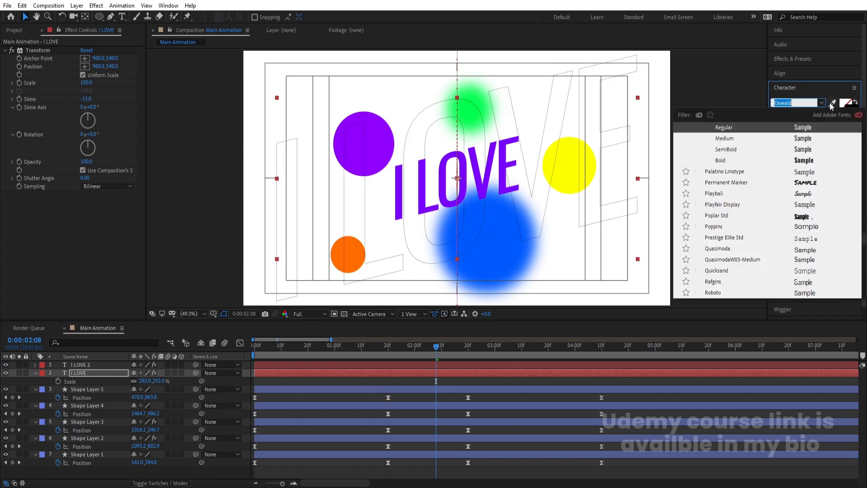
left_click(846, 104)
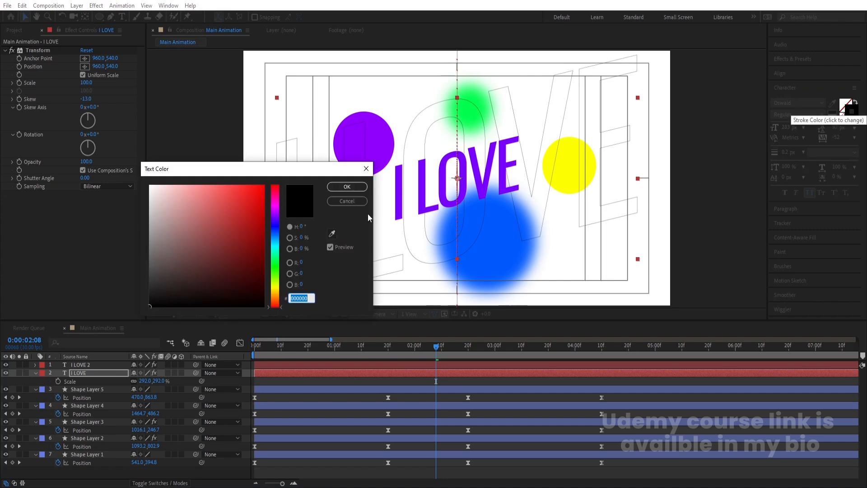
left_click(333, 233)
left_click(385, 115)
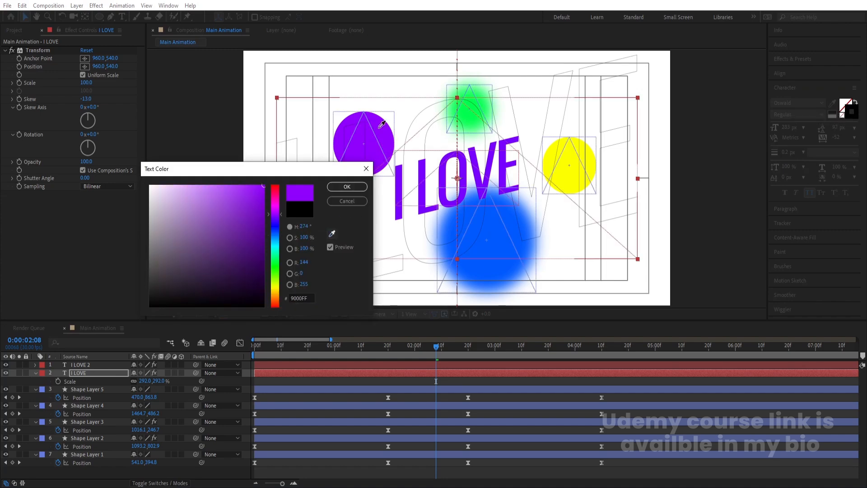
left_click(366, 169)
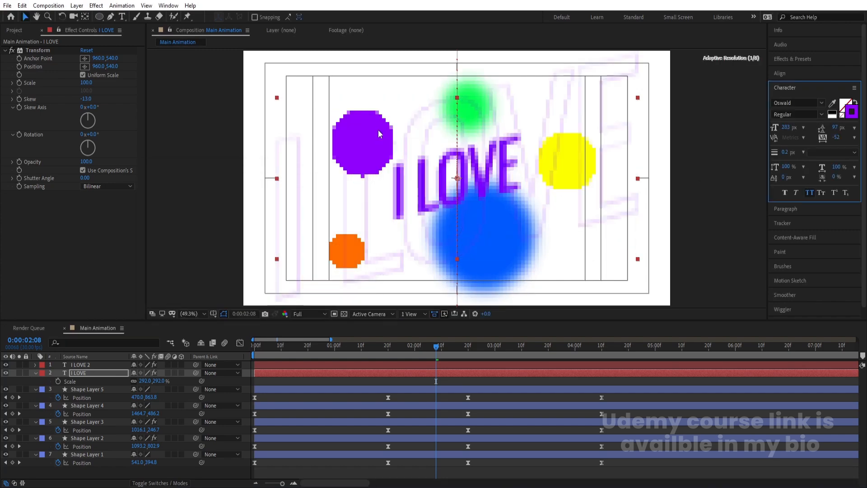
Preview the animation with the outlined text from the first frame.
left_click(337, 376)
left_click(301, 381)
left_click_drag(292, 349, 163, 372)
key("space")
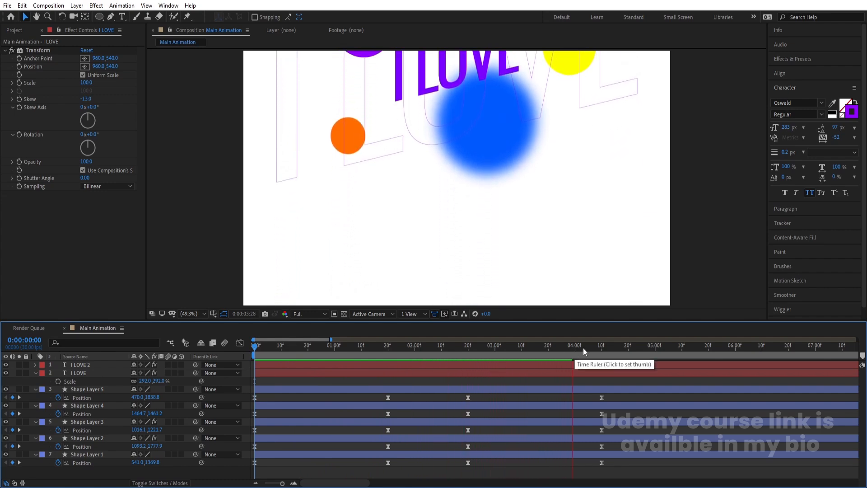
At 0:00:04:10, set the Y position of the outlined I LOVE layer to -527.
left_click(601, 349)
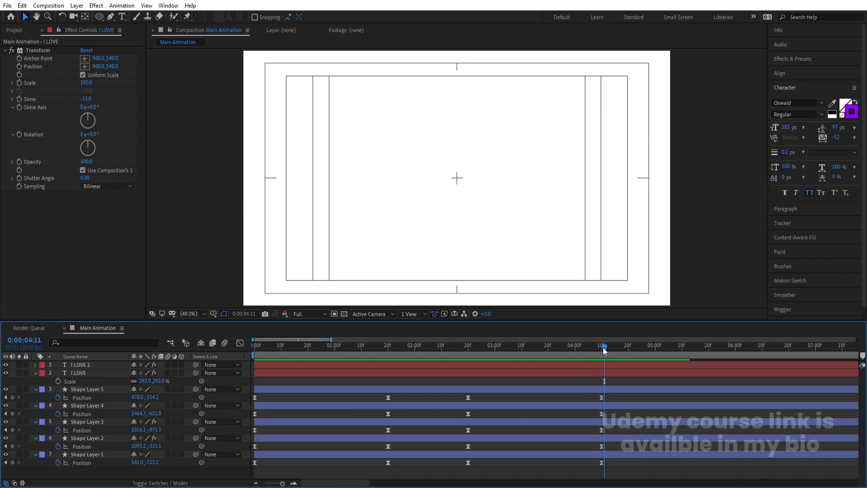
left_click_drag(603, 350, 602, 350)
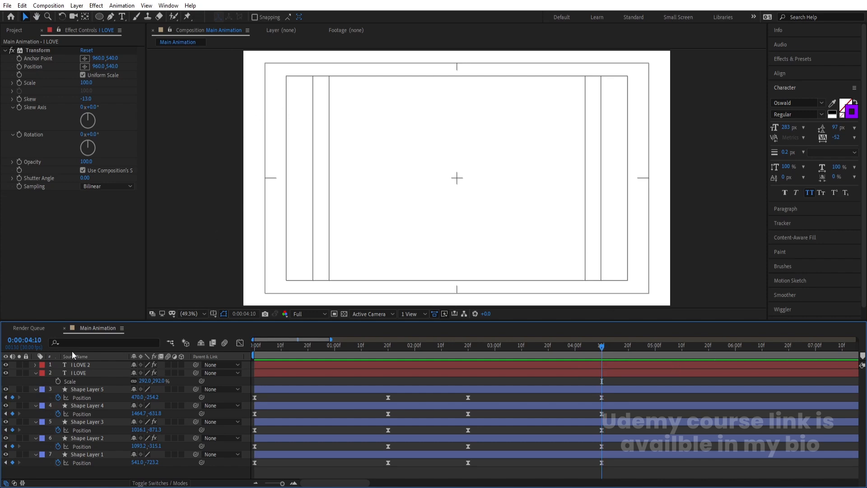
left_click(67, 373)
scroll(403, 129, "down", 2)
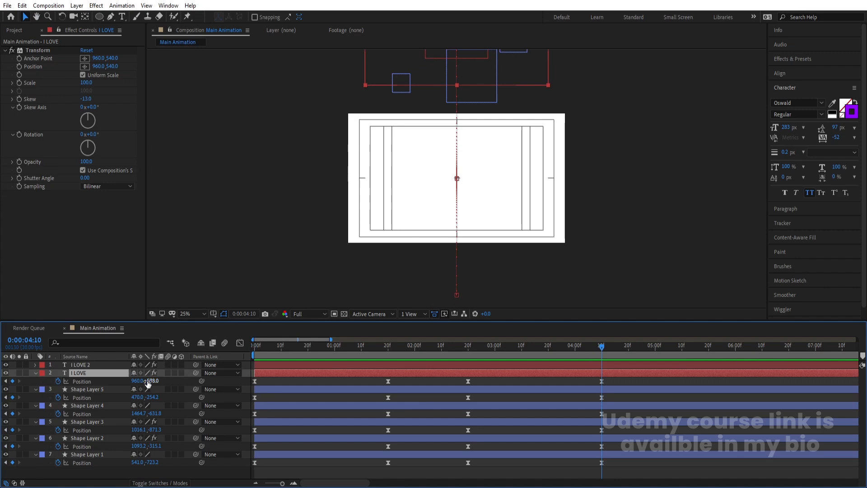
left_click_drag(148, 383, 326, 371)
scroll(403, 136, "up", 4)
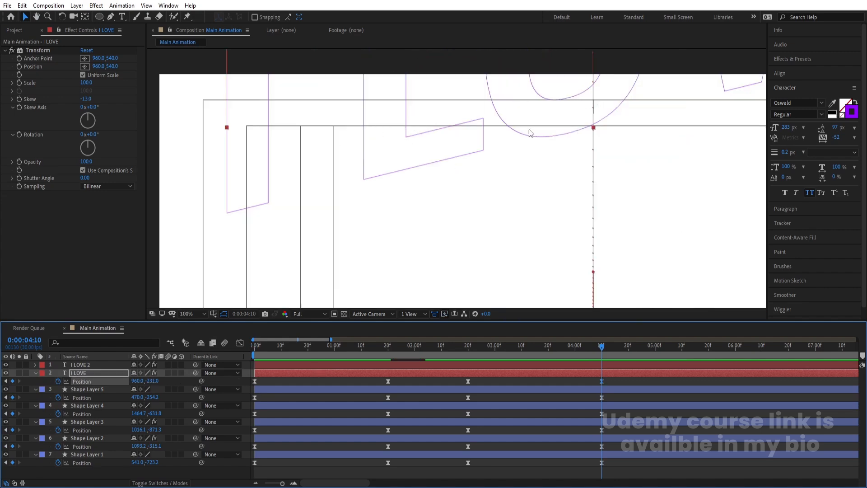
scroll(531, 132, "down", 1)
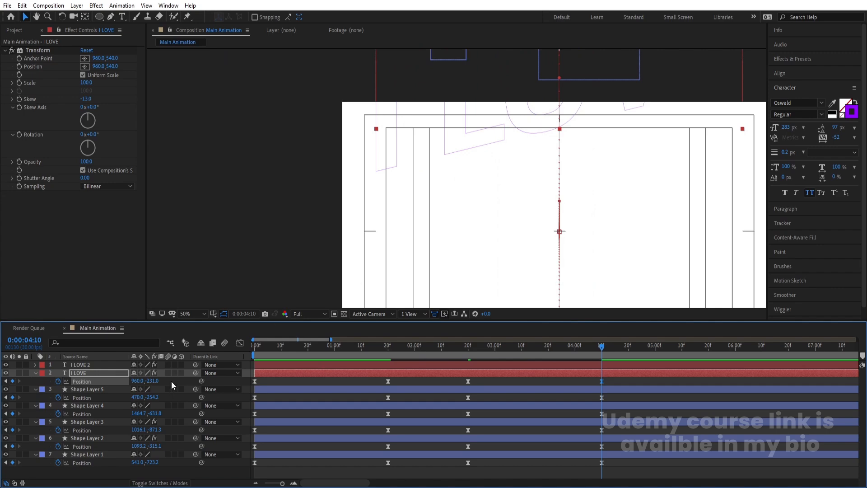
left_click_drag(99, 379, 76, 384)
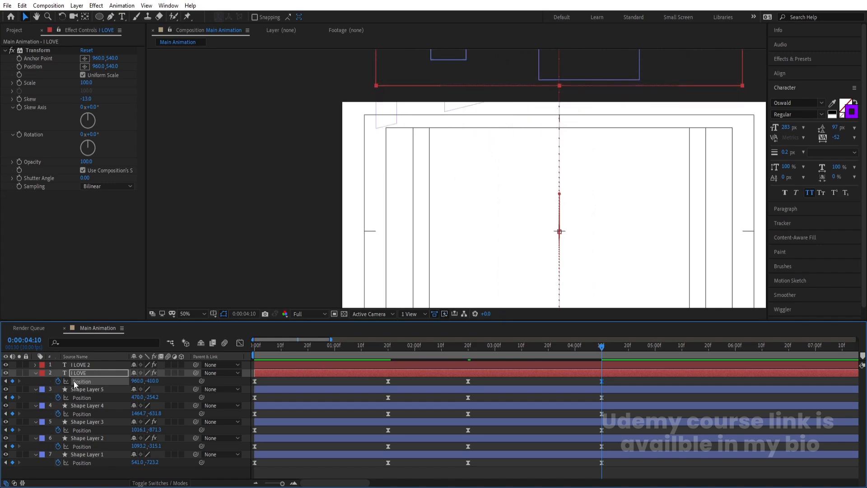
mouse_move(134, 385)
left_mouse_down()
mouse_move(126, 388)
mouse_move(135, 384)
left_mouse_up()
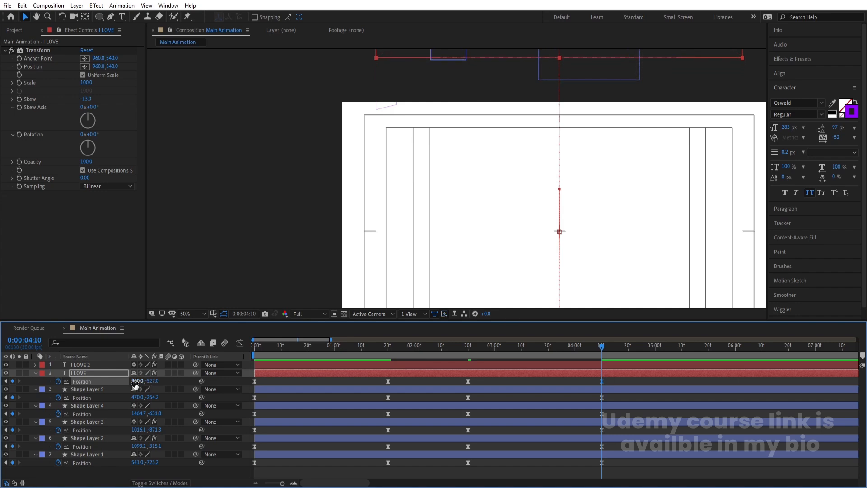
Fit the composition in the viewer and preview the animation from about 0:00:01:21.
left_click(202, 314)
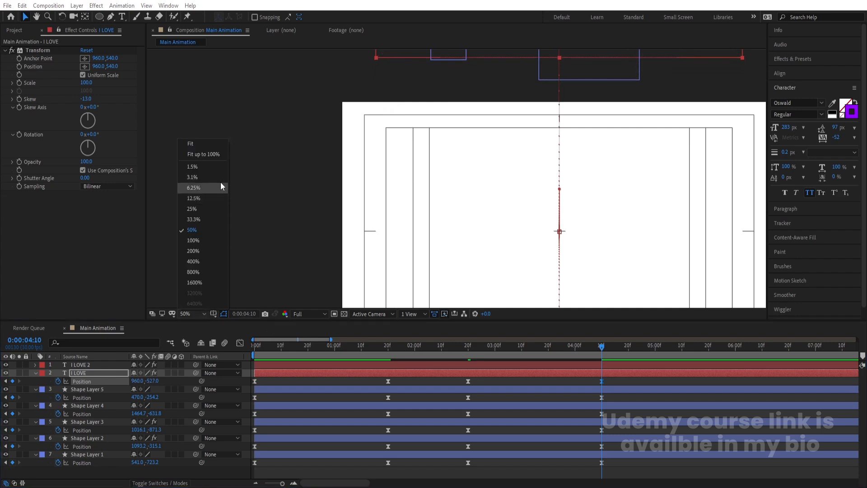
left_click(213, 150)
left_click(392, 346)
key("space")
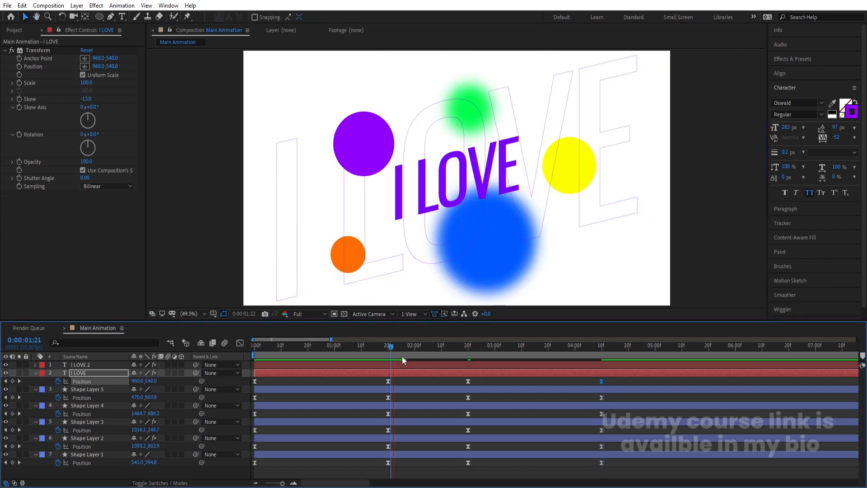
key("space")
Collapse the layer properties and apply the Wiggle - position preset to Shape Layers 1 through 5.
left_click(403, 379)
key("u")
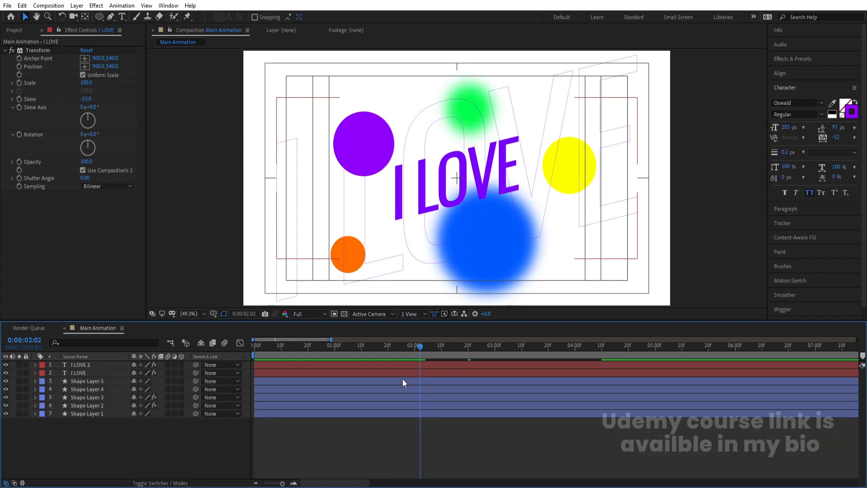
left_click(74, 365)
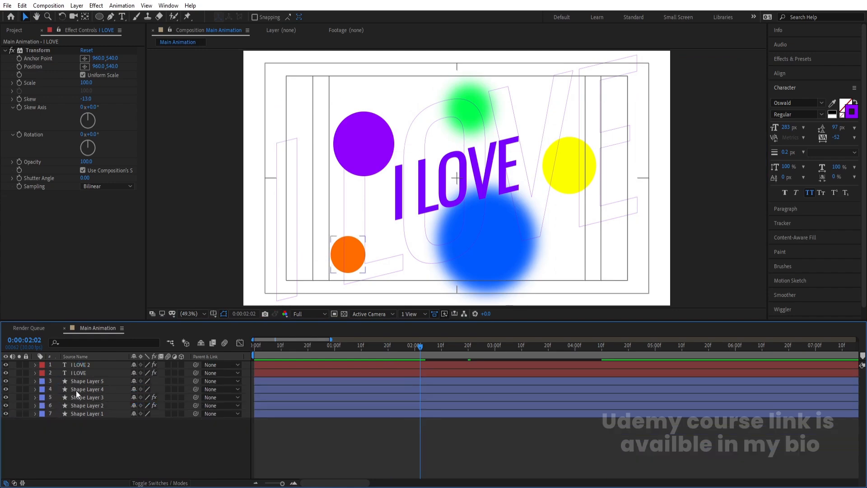
left_click(75, 381)
left_click(78, 413, "shift")
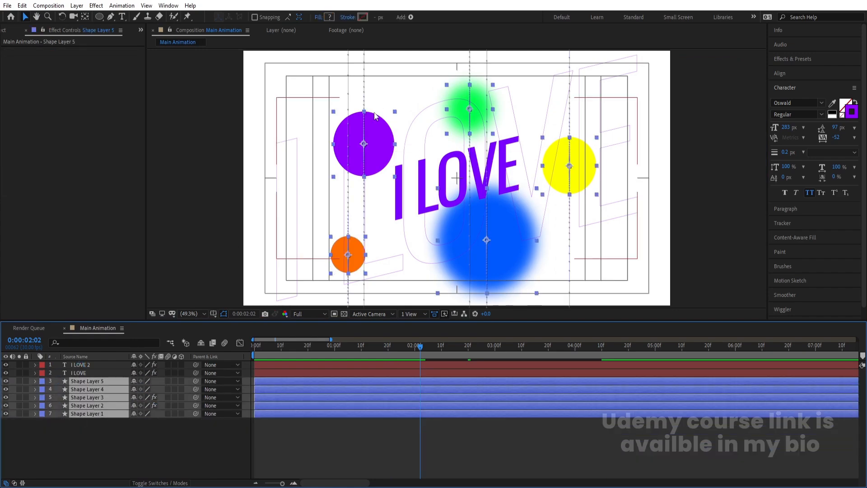
left_click(804, 55)
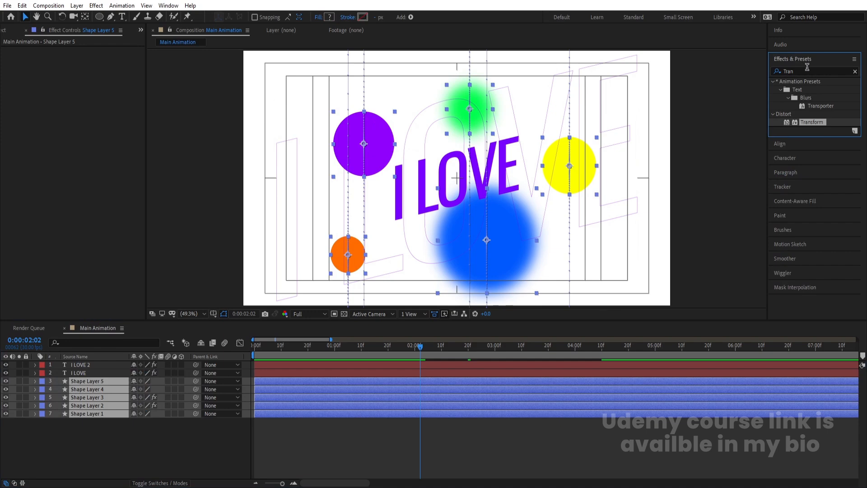
left_click(807, 69)
type("wigg")
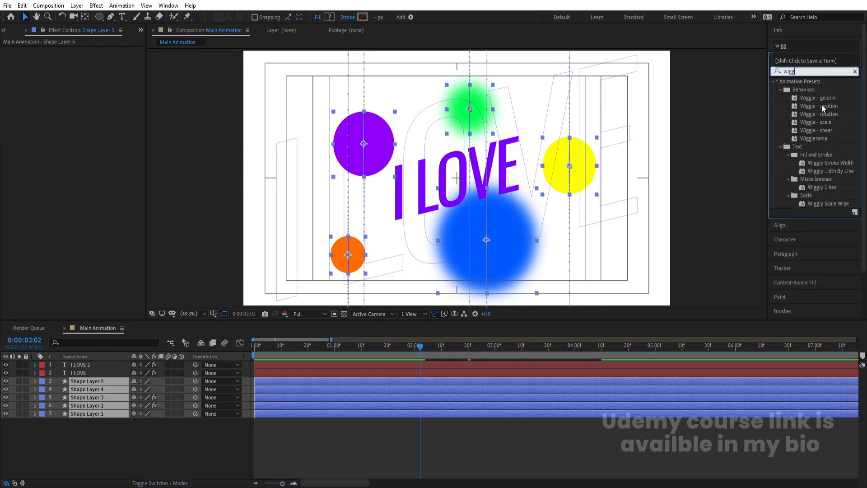
left_click(822, 106)
double_click(822, 105)
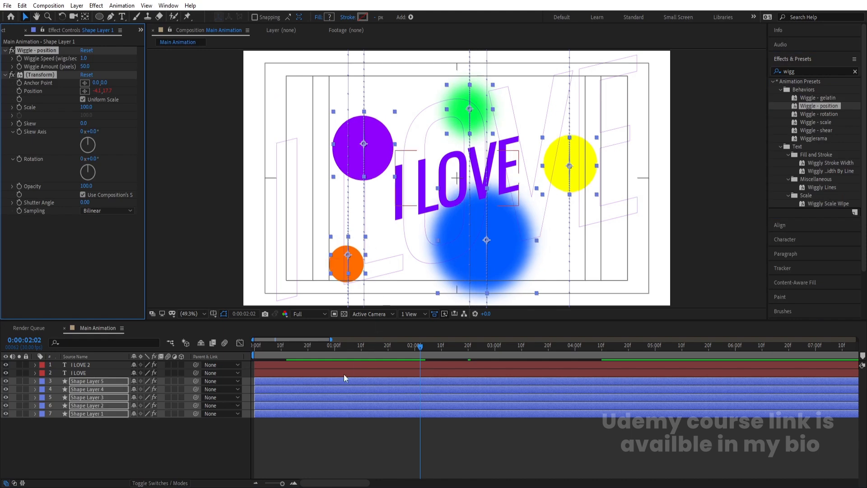
Set the preview resolution to Quarter and preview the wiggling circles from the first frame.
left_click_drag(307, 346, 215, 351)
left_click(309, 314)
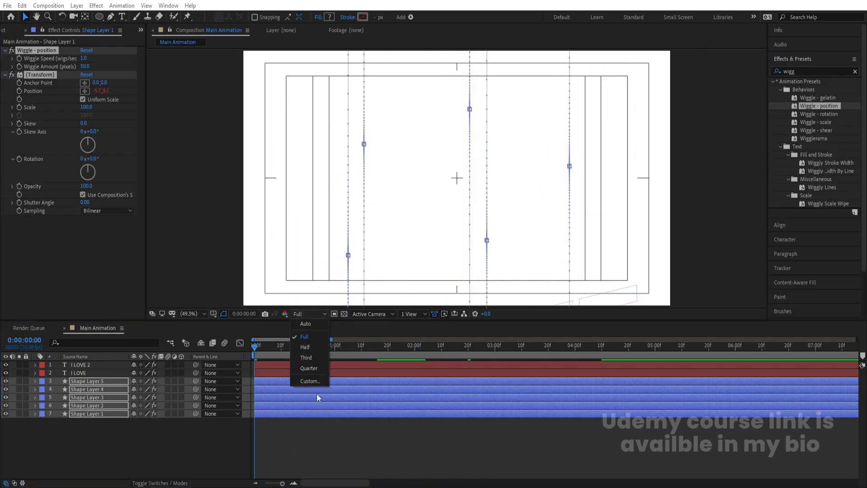
left_click(311, 378)
key("space")
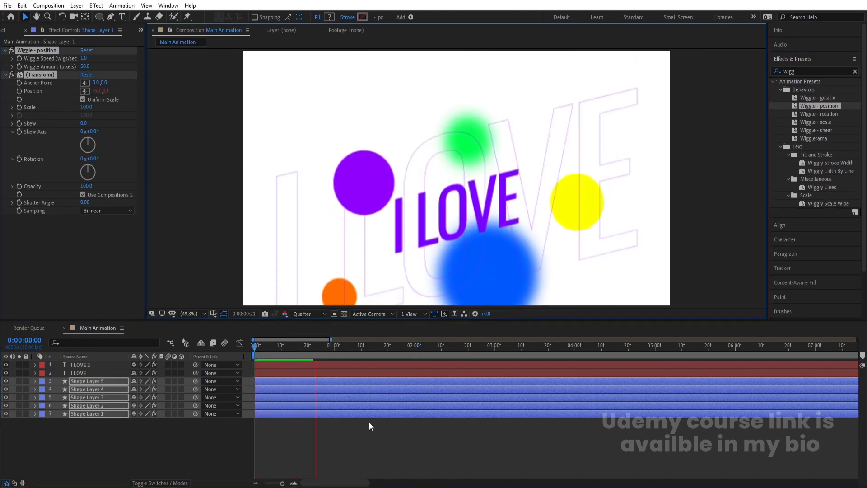
key("Num_Lock")
key("minus")
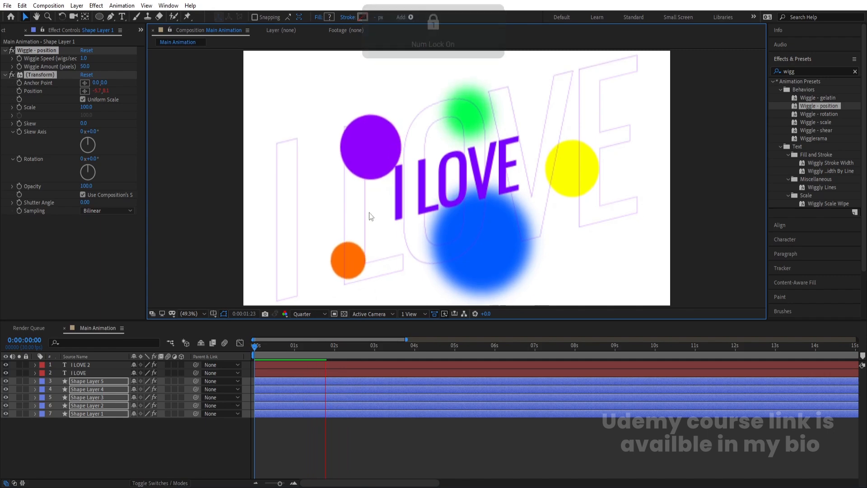
left_click(229, 348)
key("space")
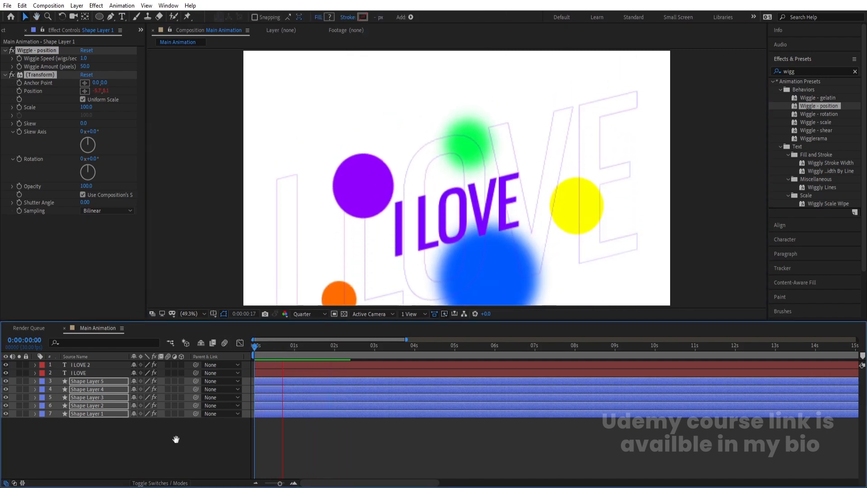
Apply the Wiggle - position preset to the solid and outlined I LOVE text layers, previewing the motion after each.
left_click(136, 425)
left_click(90, 366)
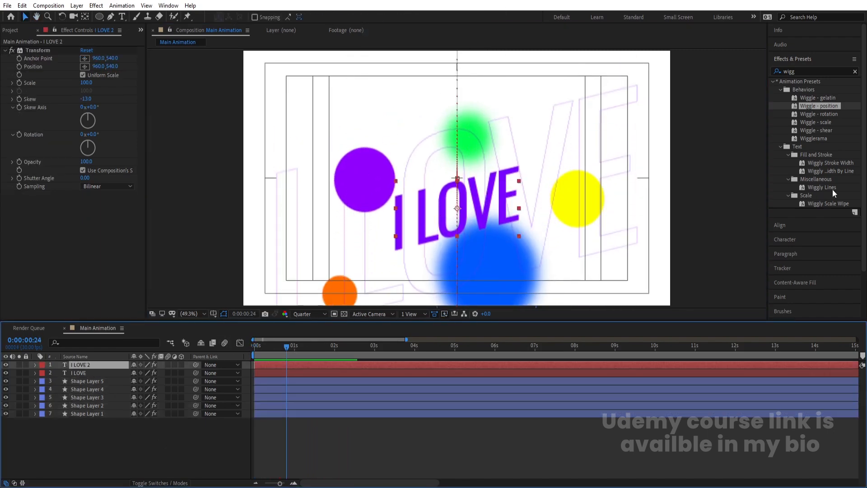
double_click(823, 106)
key("space")
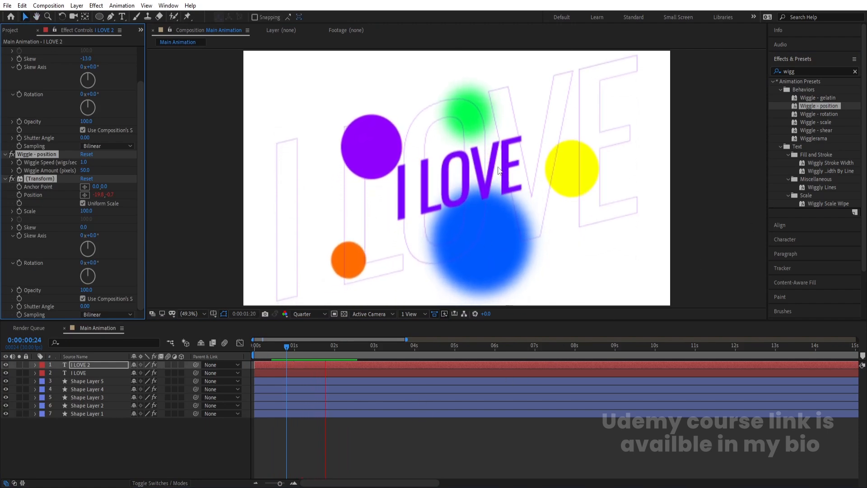
left_click(83, 373)
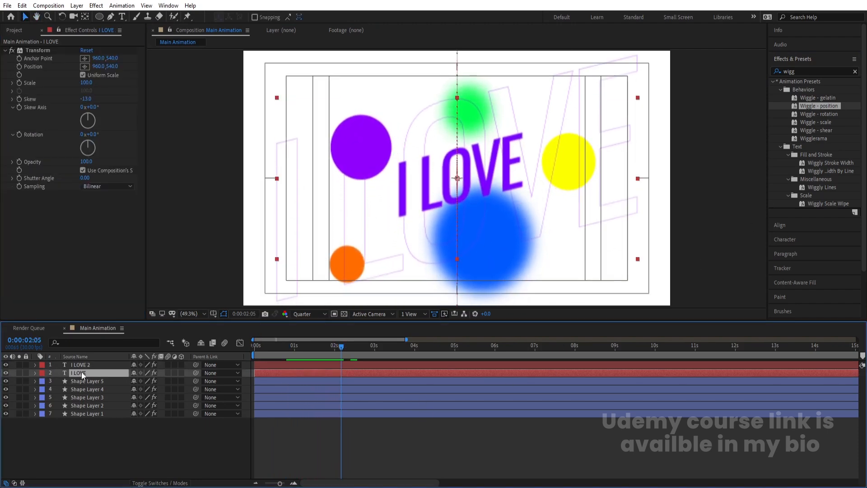
double_click(823, 106)
key("space")
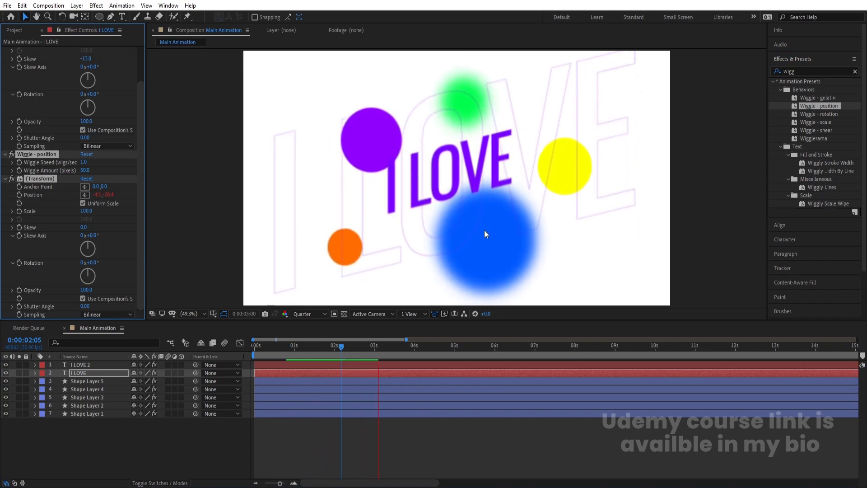
Find the Drop Shadow effect and apply it to the solid text layer I LOVE 2.
left_click(331, 356)
left_click(321, 365)
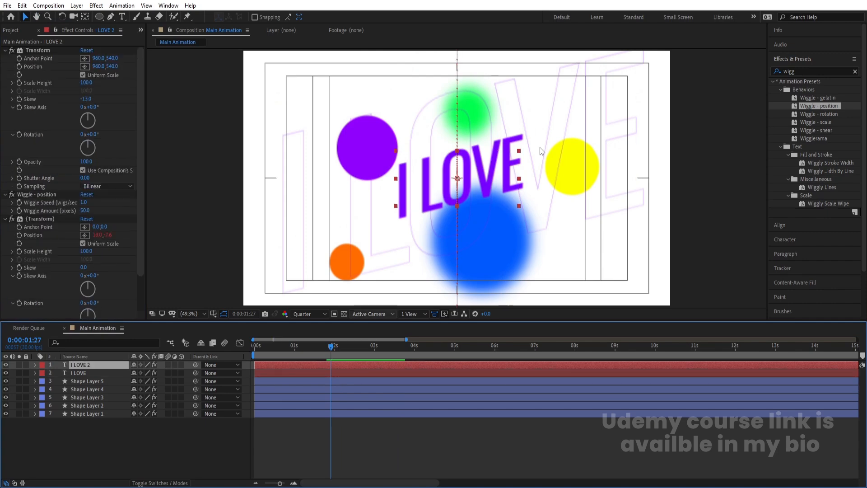
double_click(840, 71)
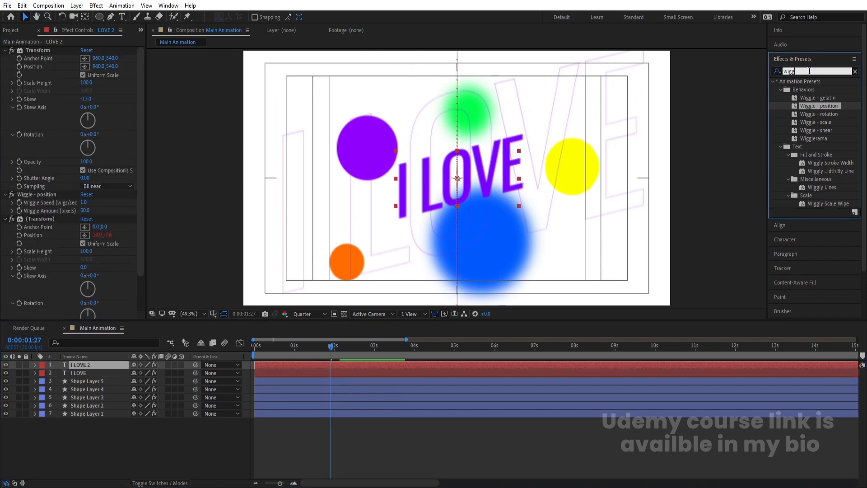
type("drop")
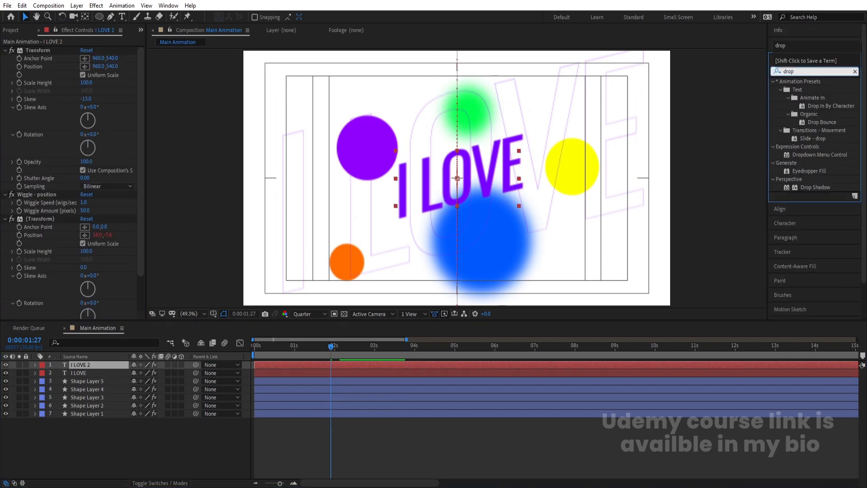
double_click(817, 187)
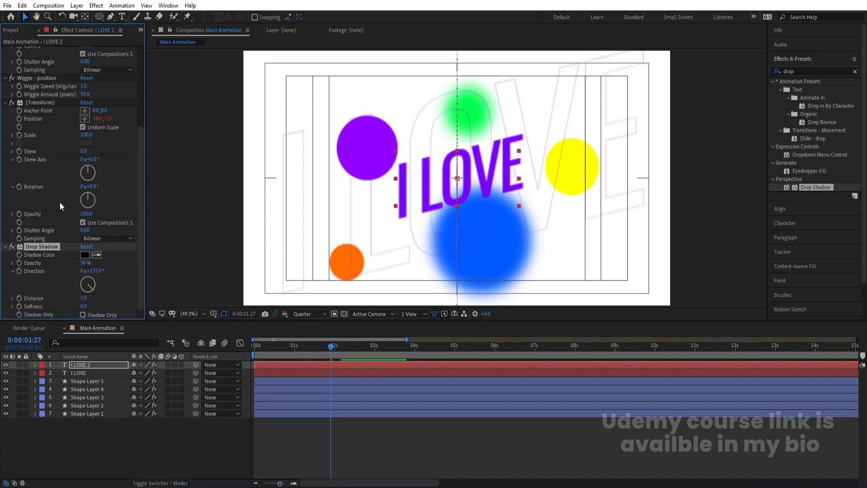
Give the drop shadow a white colour, 100% opacity, a distance of 0 and a softness of 300.
left_click(85, 255)
left_click_drag(172, 197, 125, 164)
key("Return")
left_click(86, 263)
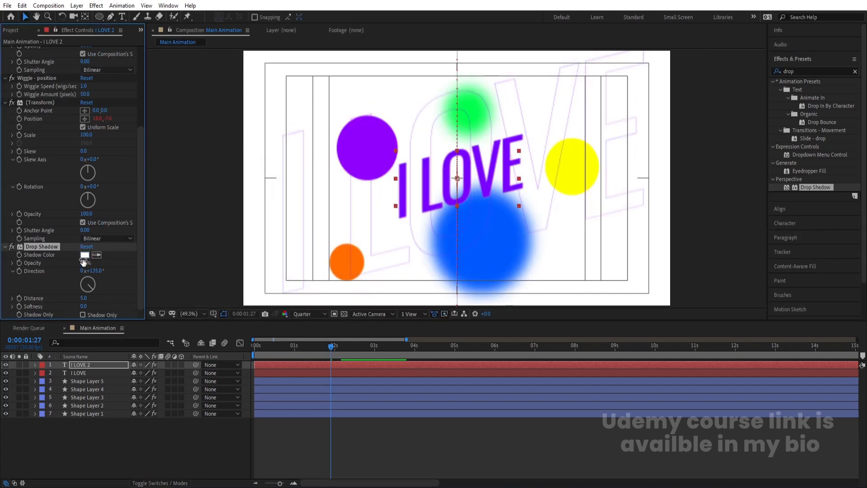
type("100")
left_click_drag(84, 302, 82, 298)
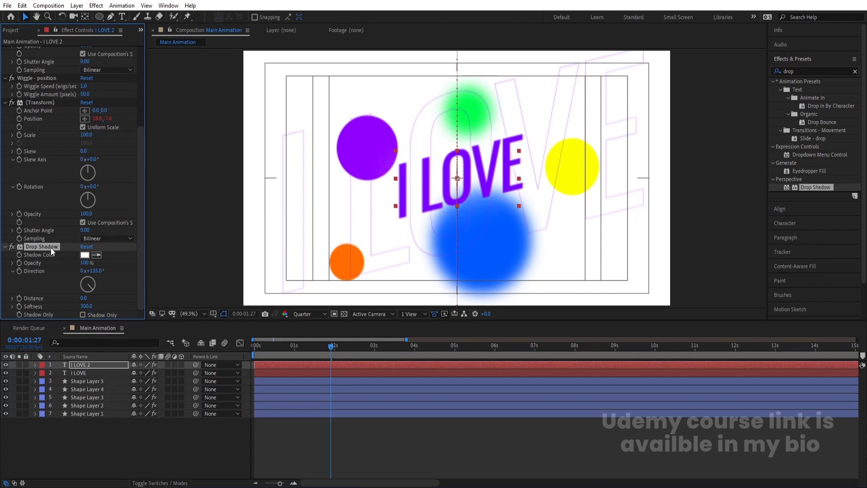
Duplicate the white drop shadow on I LOVE 2 and preview the text over the circles.
key("ctrl+d")
key("space")
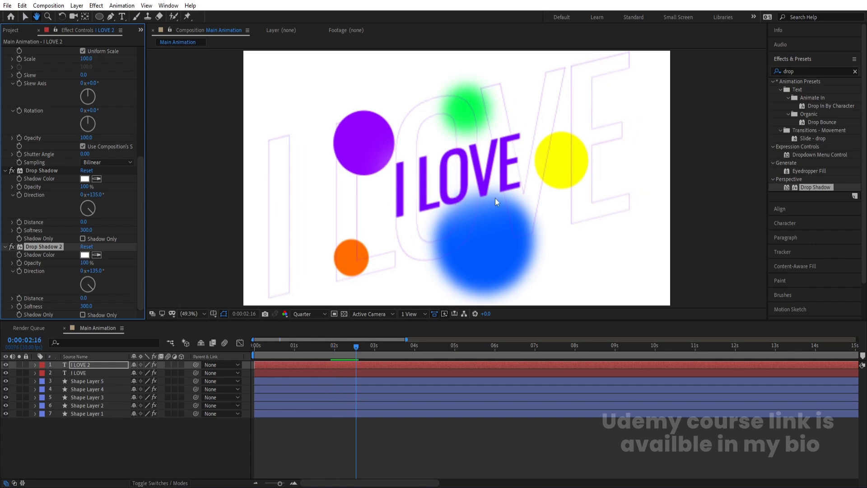
key("space")
Shift Shape Layer 2 to start at 0:00:00:05 and Shape Layer 3 to start at 0:00:00:10.
left_click(255, 347)
left_click(286, 434)
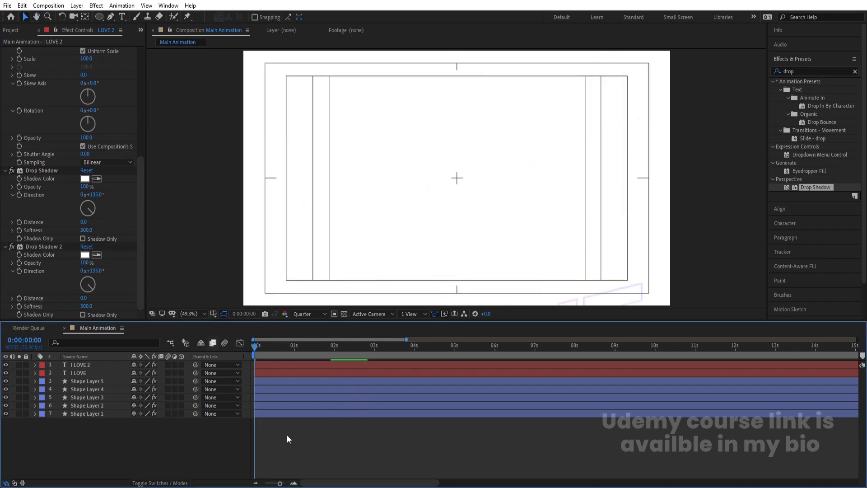
key("=")
key("=")
left_click(281, 346)
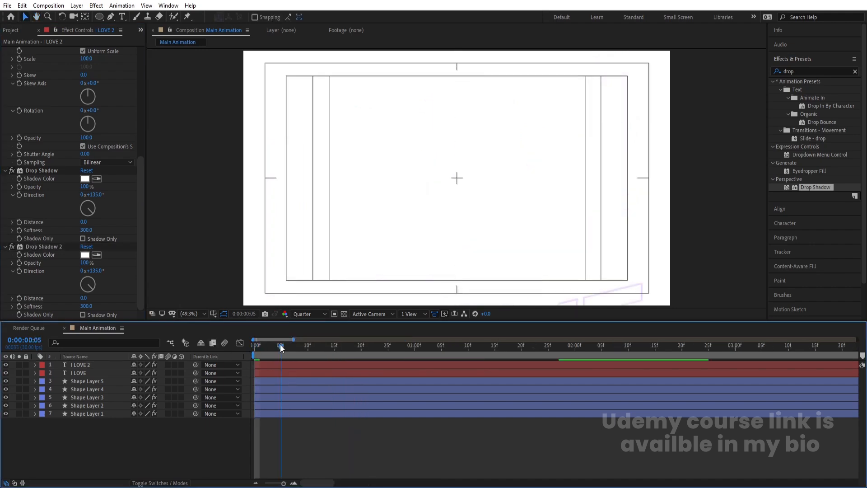
left_click(284, 407)
key("alt+[")
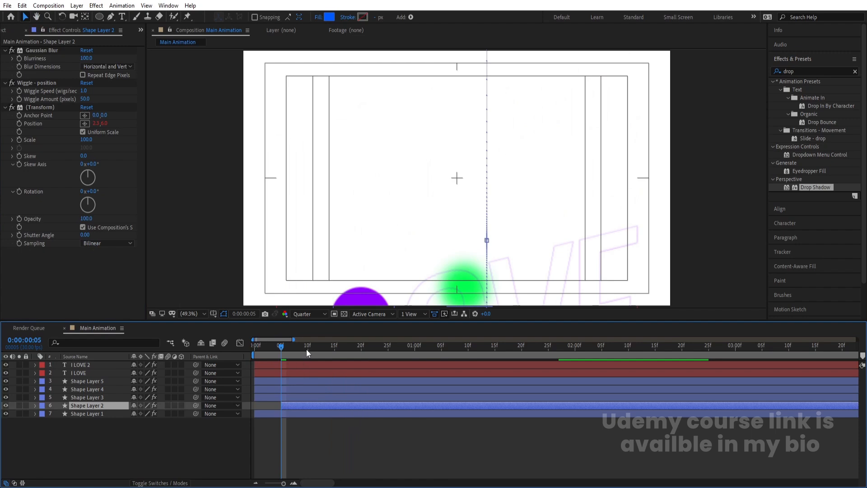
left_click(307, 349)
left_click(309, 398)
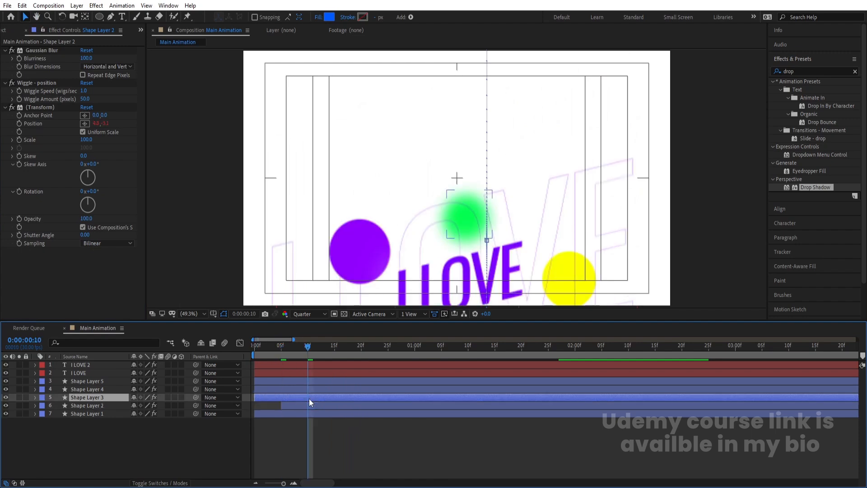
key("alt+[")
Shift Shape Layer 4 to start at 0:00:00:15 and Shape Layer 5 to start at 0:00:00:20.
left_click(334, 348)
left_click(334, 389)
key("alt+[")
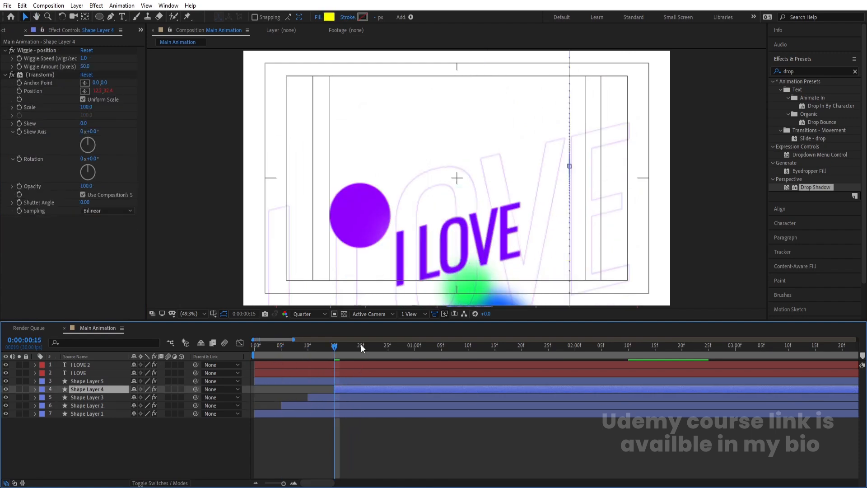
left_click(361, 345)
left_click(360, 380)
key("alt+[")
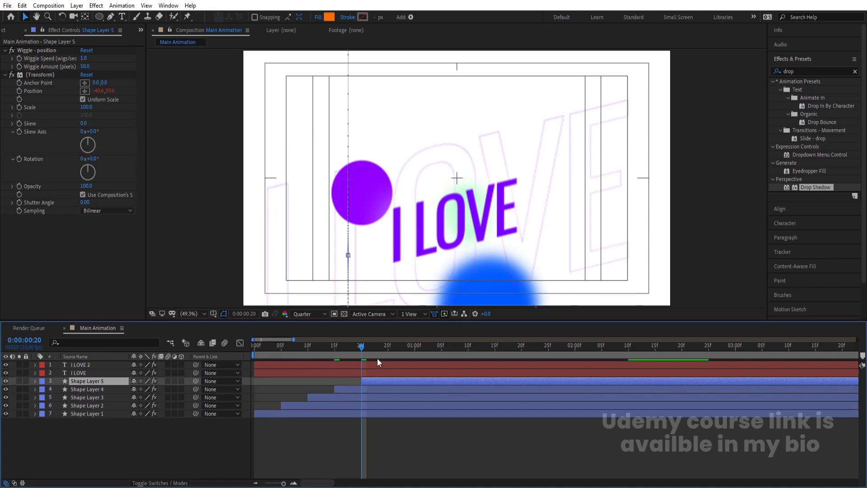
Shift the I LOVE layer to start at 0:00:00:25 and I LOVE 2 to start at 0:00:01:00.
left_click(387, 348)
left_click(390, 373)
key("alt+[")
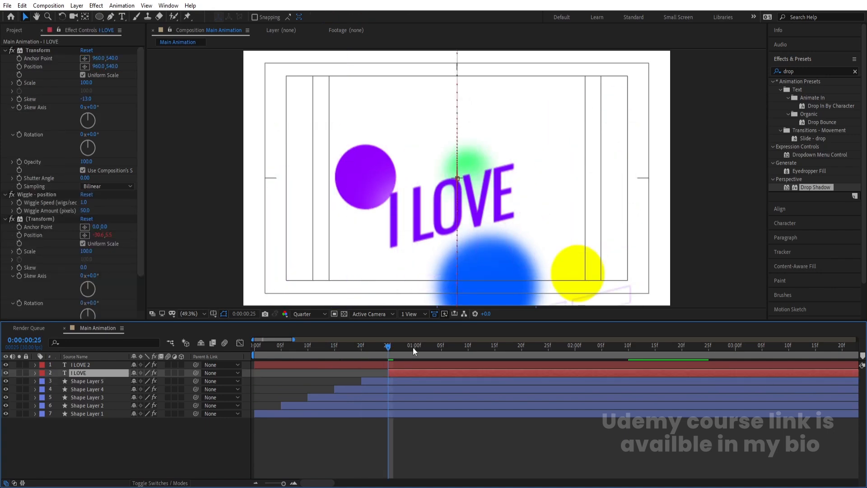
left_click(413, 348)
left_click(416, 364)
key("alt+[")
Preview the staggered layer entrances from the first frame.
key("Home")
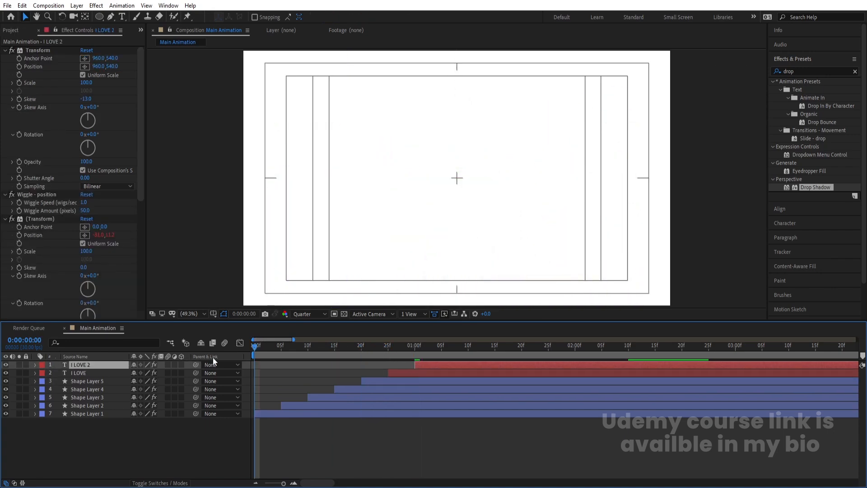
key("space")
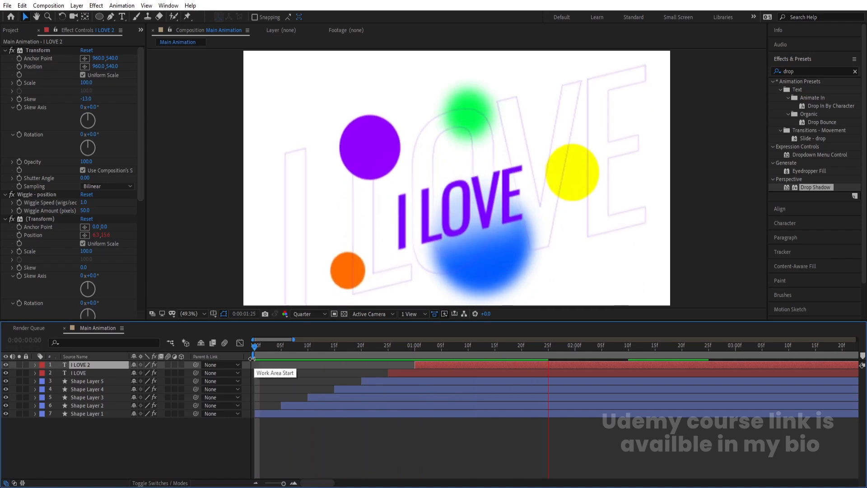
key("minus")
key("minus")
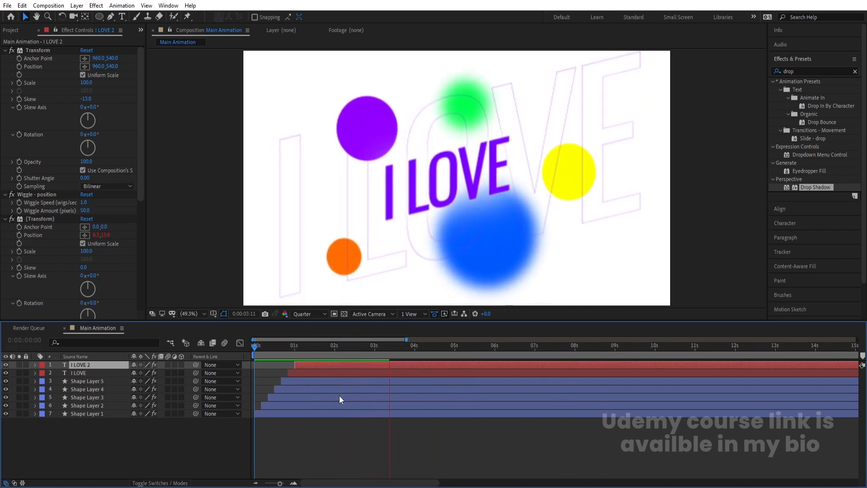
Reveal the keyframes of all layers and replay the animation from the start through the exit of every element.
left_click(368, 431)
key("u")
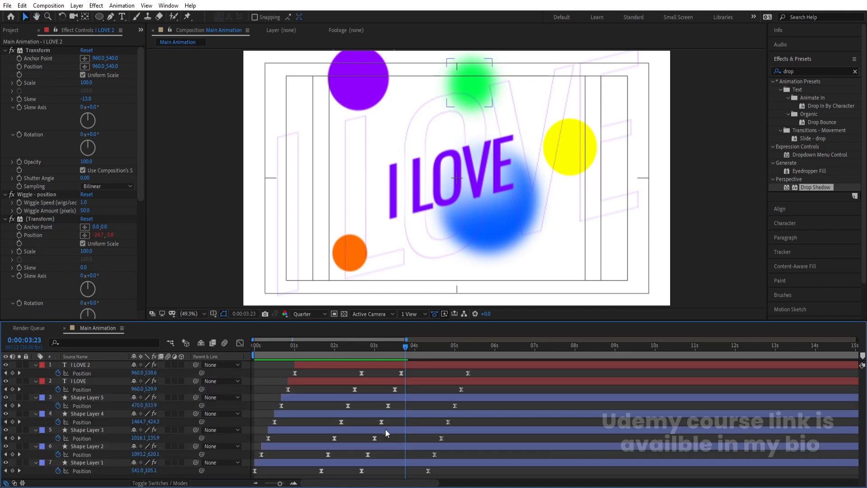
key("Home")
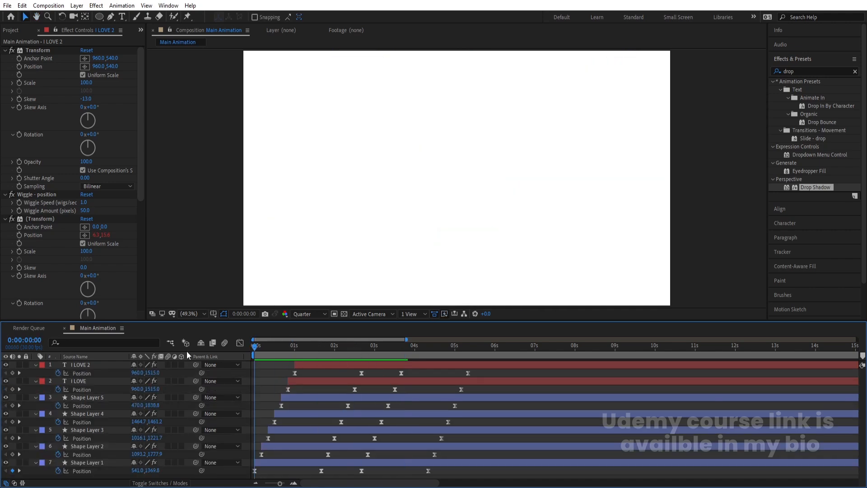
key("space")
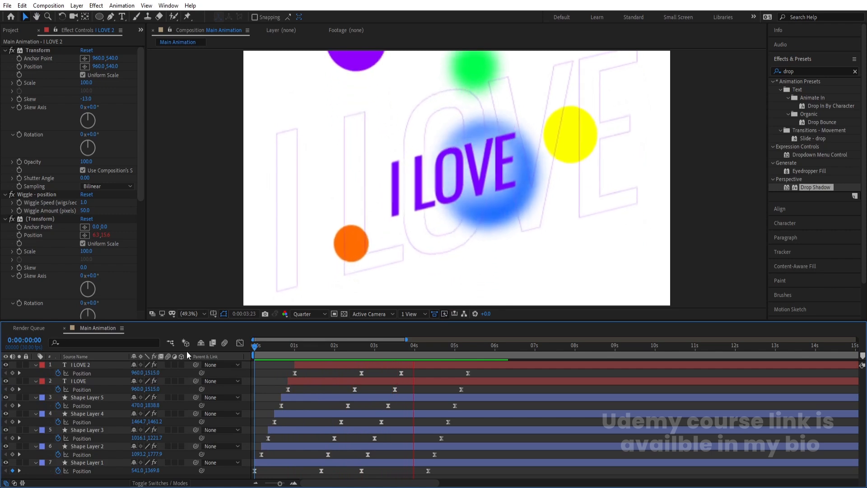
key("space")
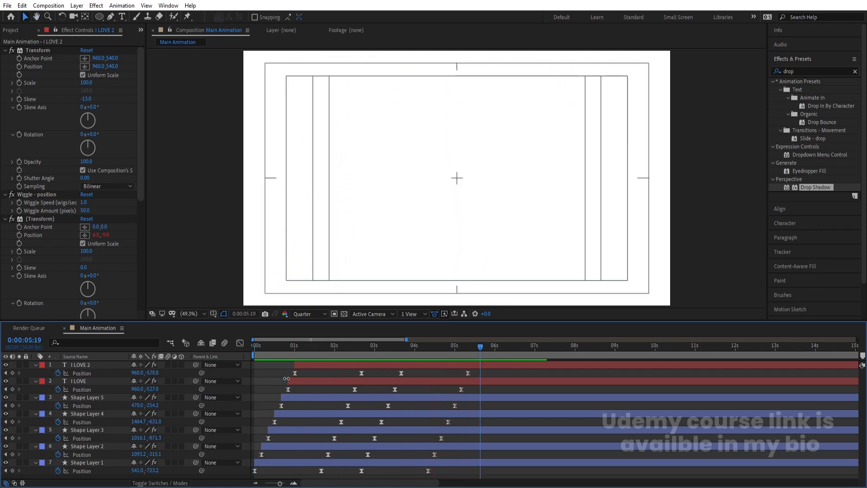
Move the last two Position keyframes of all seven layers about half a second earlier and preview from the first frame.
left_click_drag(369, 373, 482, 478)
left_click_drag(386, 480, 386, 481)
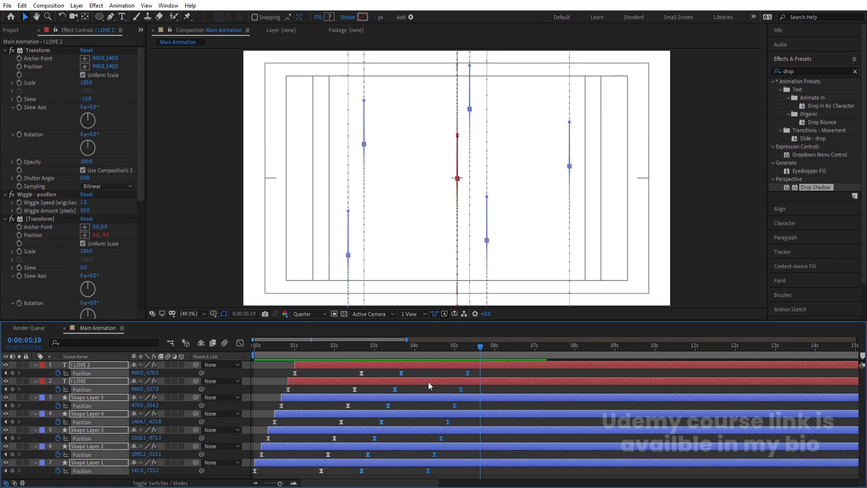
left_click(366, 349)
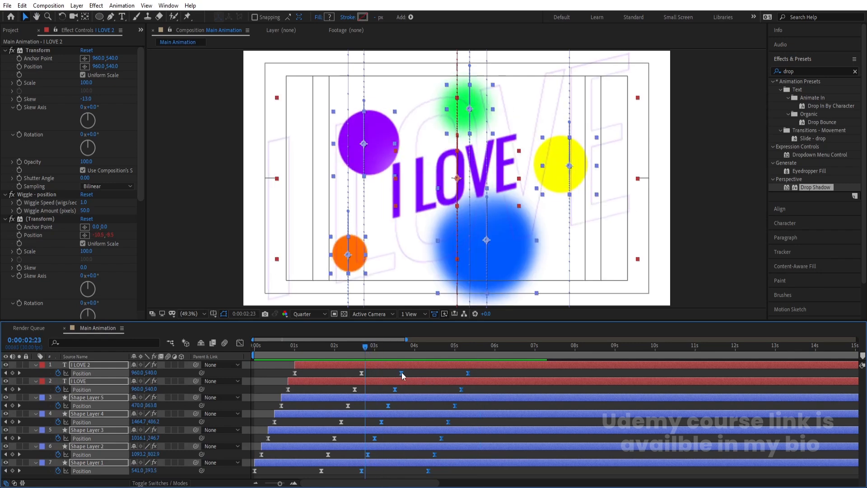
left_click_drag(402, 373, 272, 348)
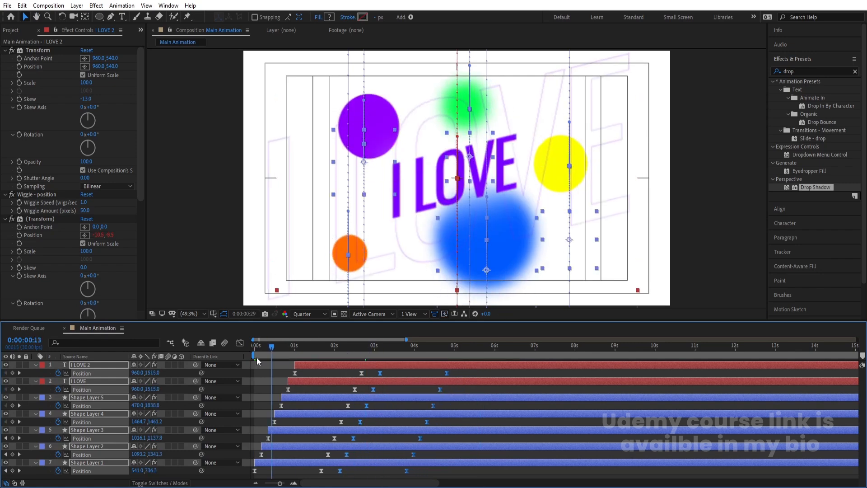
key("Home")
key("space")
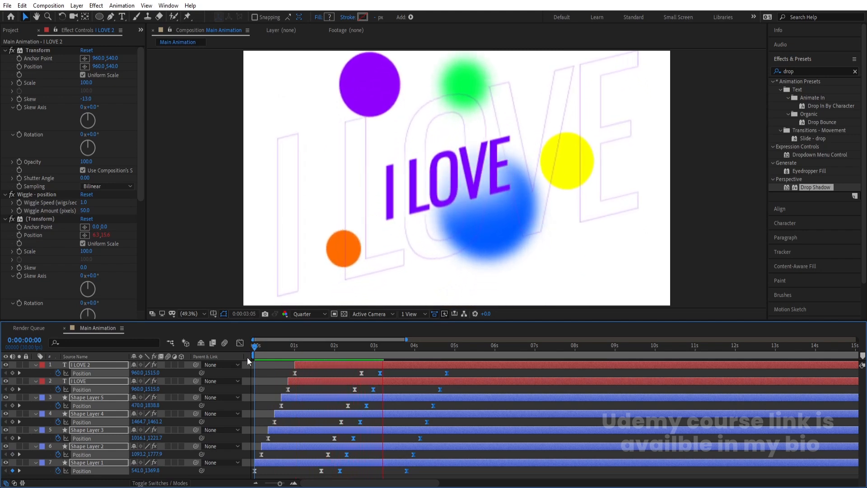
Pre-compose all layers into a new composition named "I Love", moving all attributes into it.
key("ctrl+a")
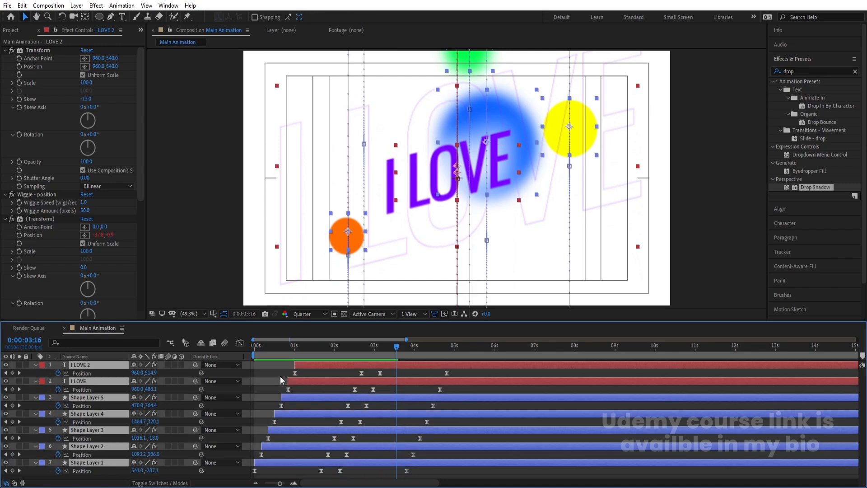
key("ctrl+shift+c")
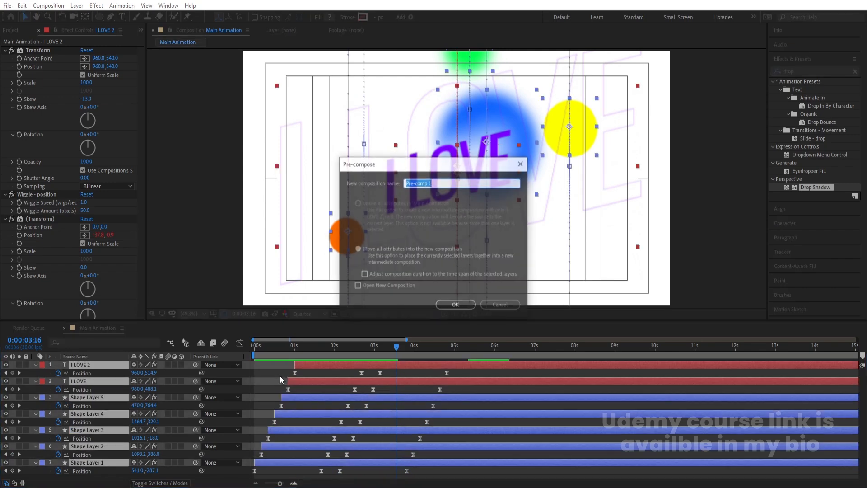
type("I Love")
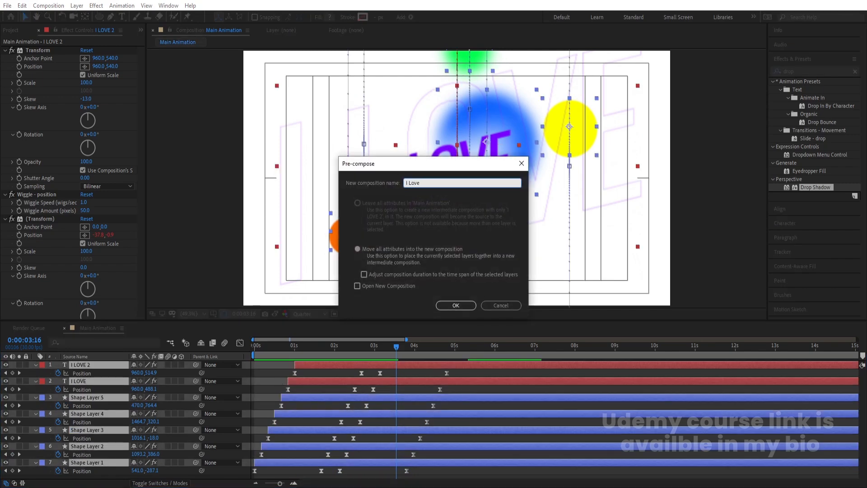
key("Return")
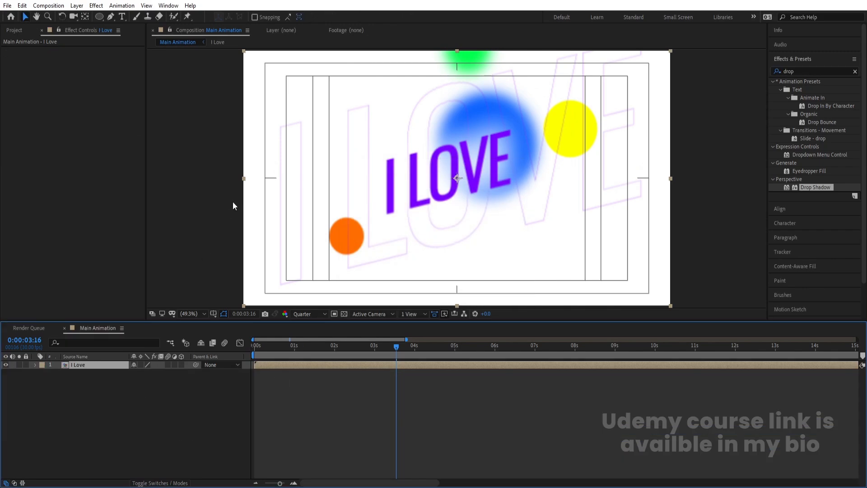
Duplicate the "I Love" composition, rename the copy "MOTION" and open it.
key("ctrl+0")
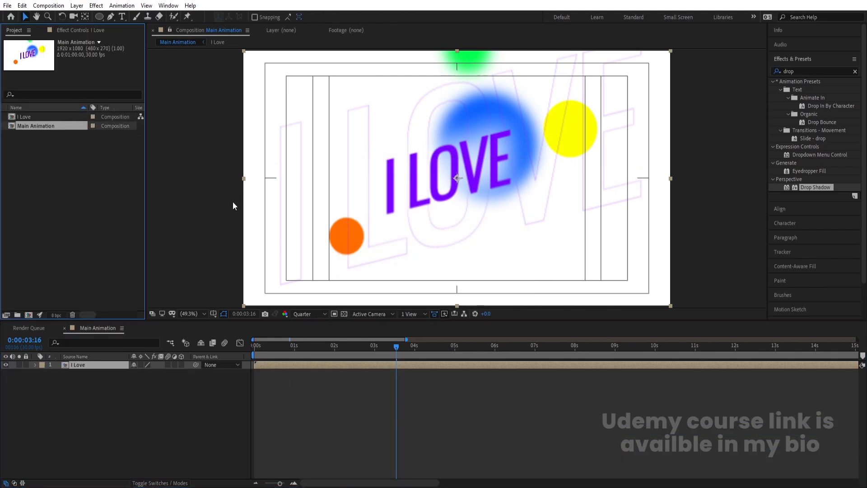
left_click(27, 118)
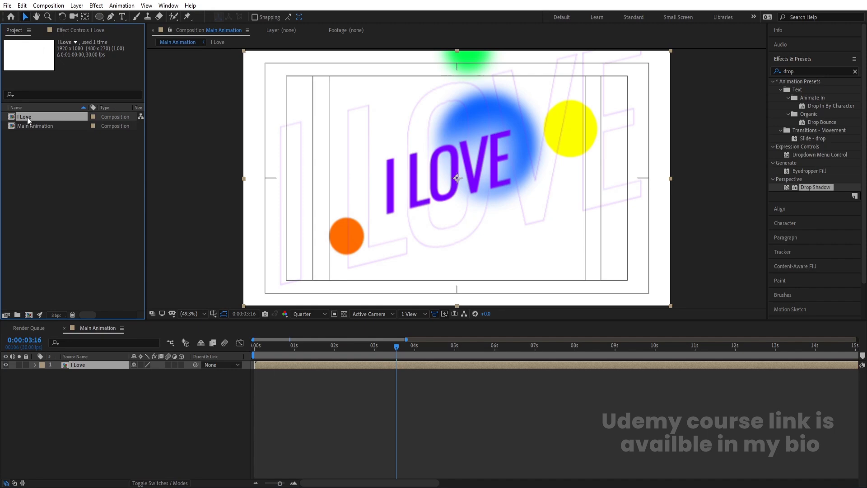
key("ctrl+d")
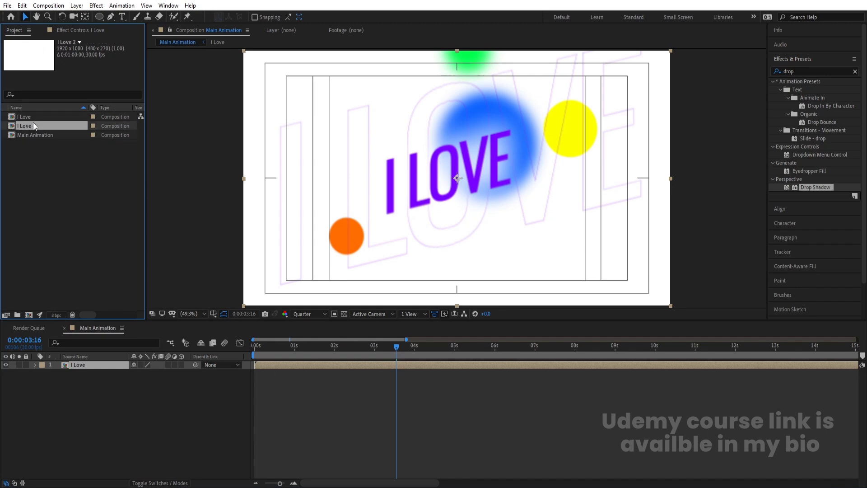
key("Return")
type("MOTION")
key("Return")
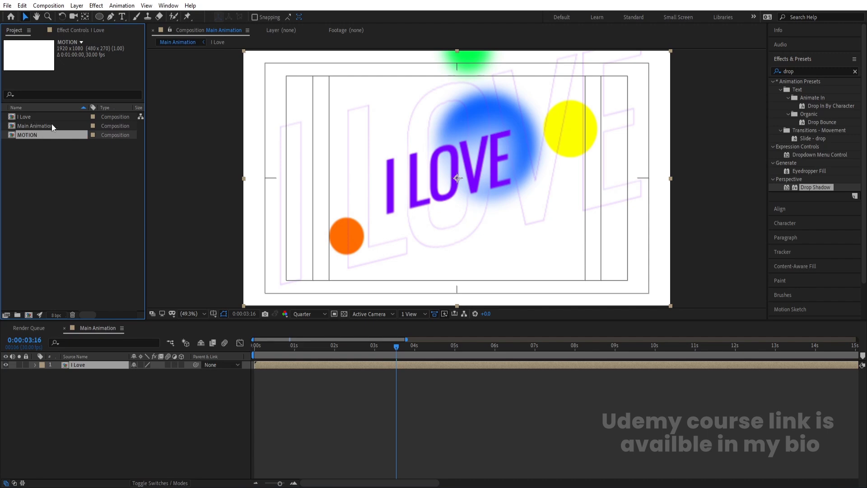
double_click(46, 135)
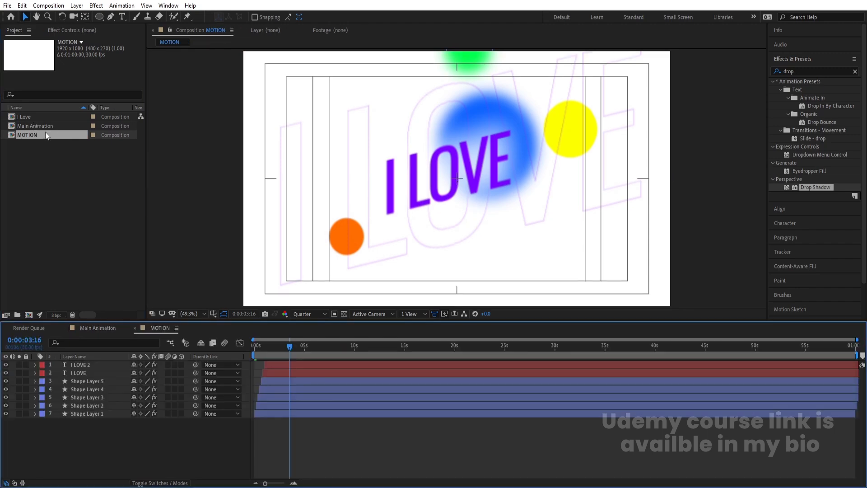
Replace the text of the solid purple "I LOVE" layer with "MOTION".
left_click(405, 189)
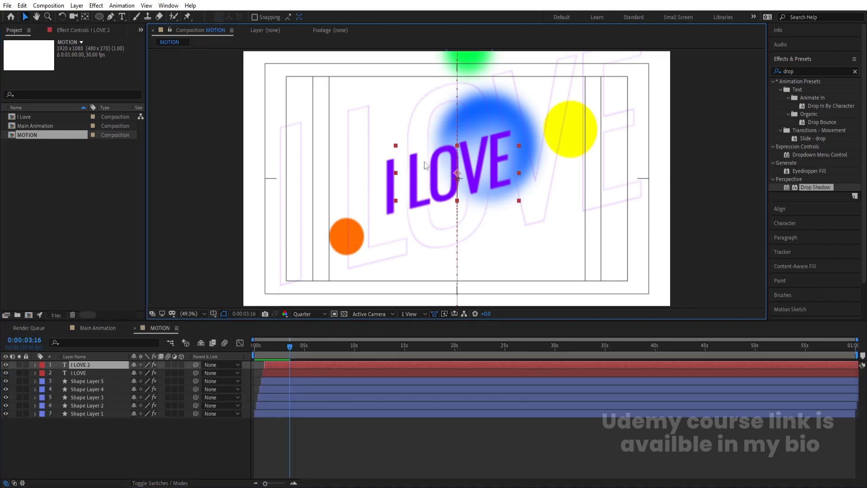
key("ctrl+t")
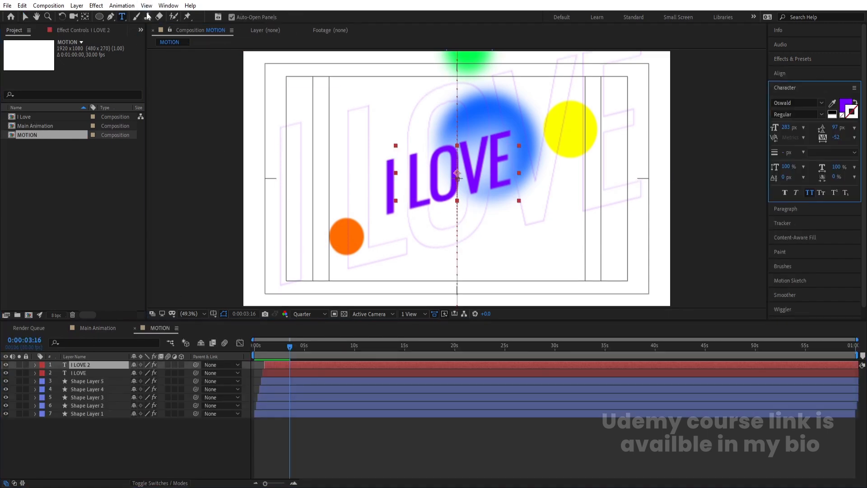
left_click(432, 179)
key("ctrl+a")
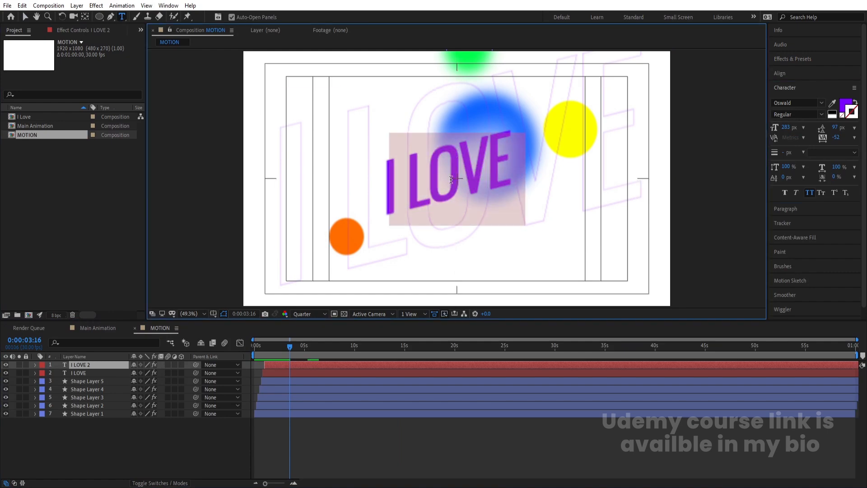
type("MOTION")
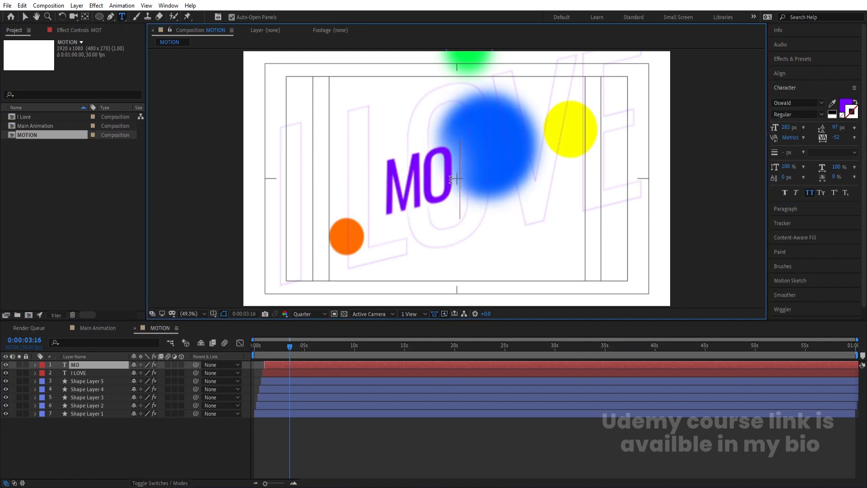
Shift all Position keyframes of the solid MOTION text together to an X value of 898.
left_click(97, 365)
key("p")
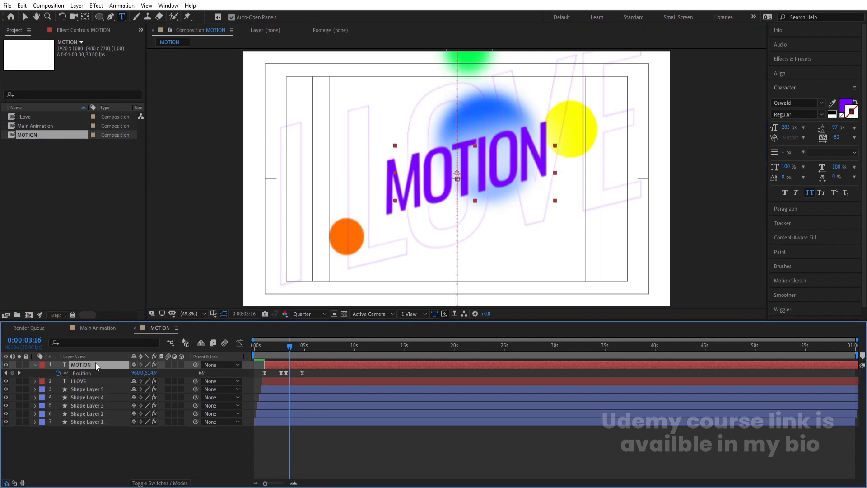
key("j")
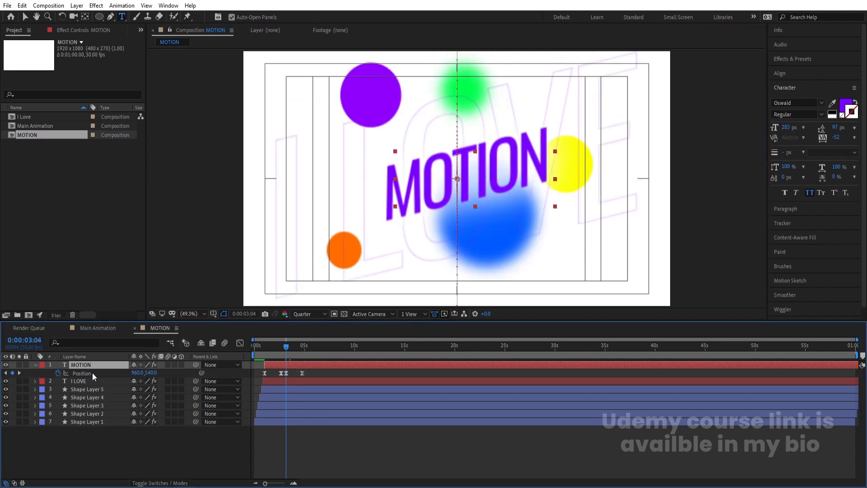
left_click(92, 373)
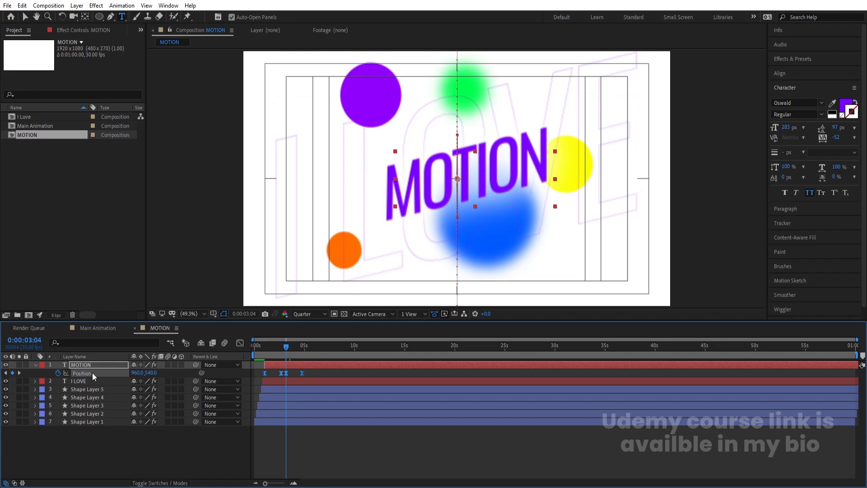
key("equal")
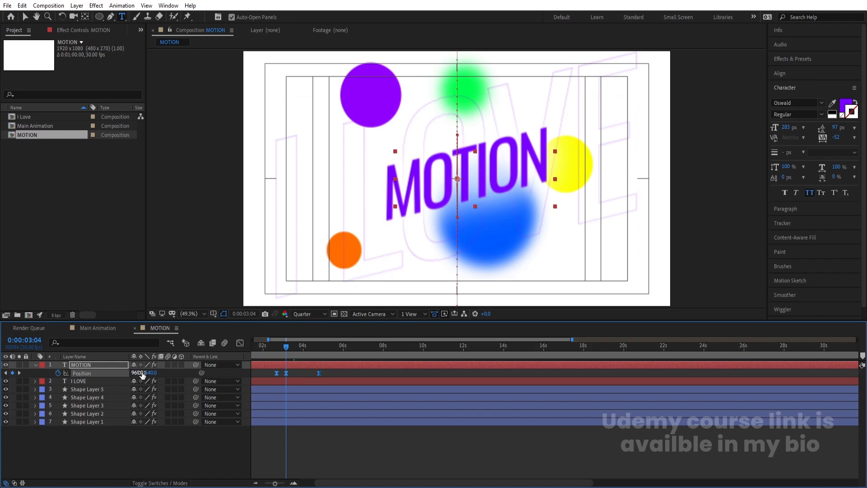
mouse_move(141, 375)
left_mouse_down()
mouse_move(111, 373)
mouse_move(137, 375)
left_mouse_up()
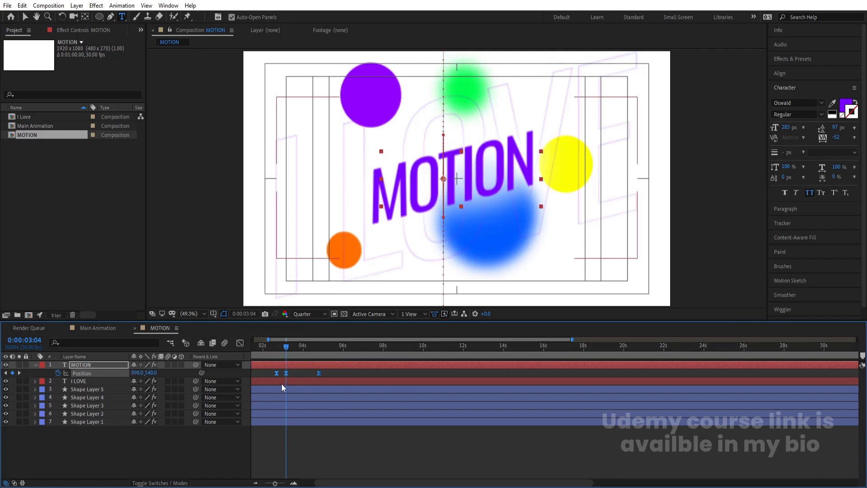
mouse_move(287, 374)
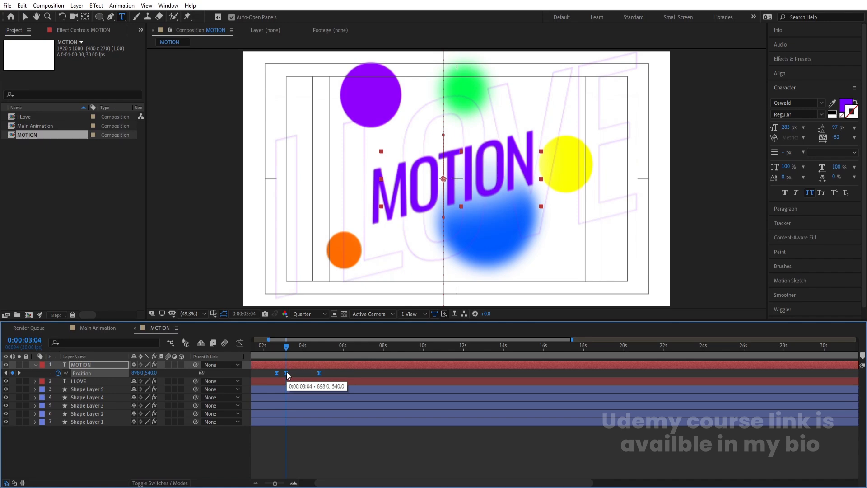
left_click(300, 348)
left_click(300, 370)
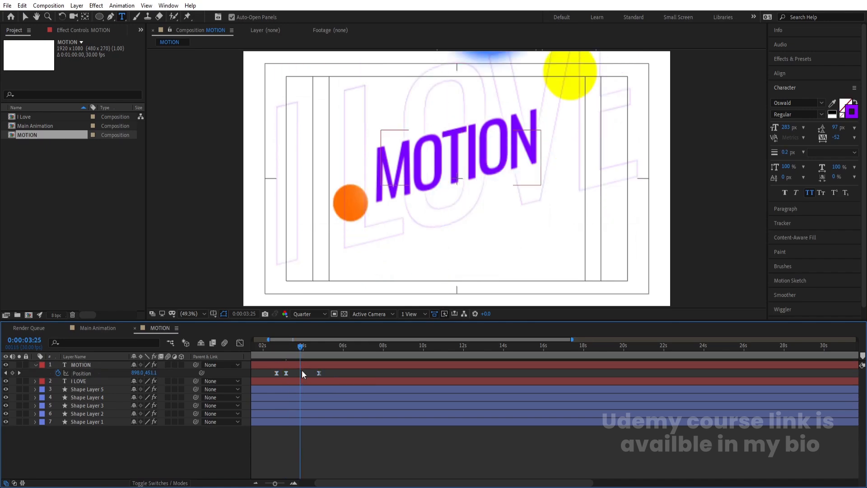
left_click(302, 364)
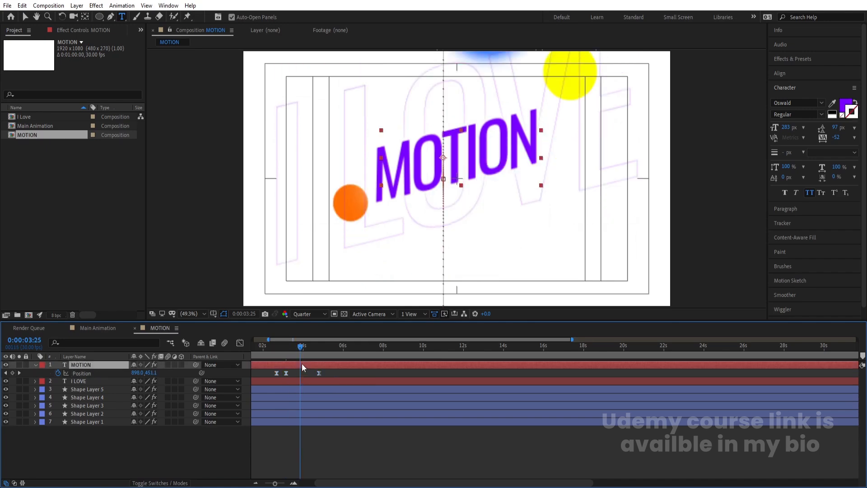
left_click(91, 372)
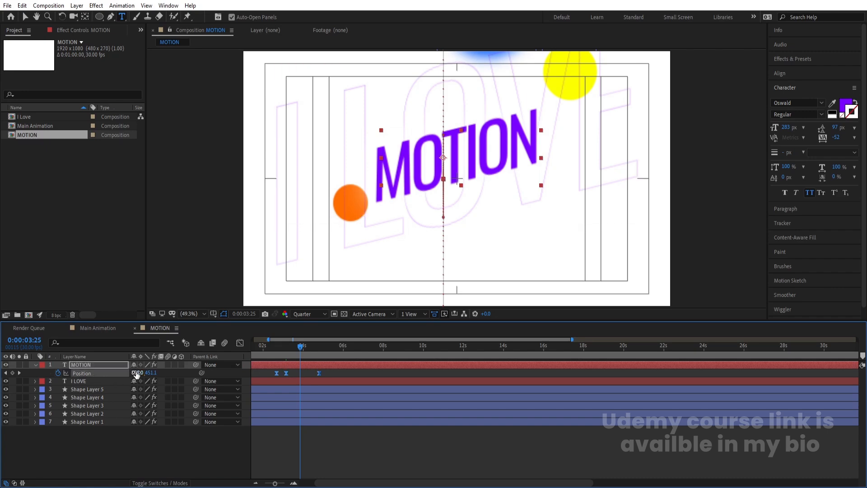
left_click_drag(135, 372, 122, 372)
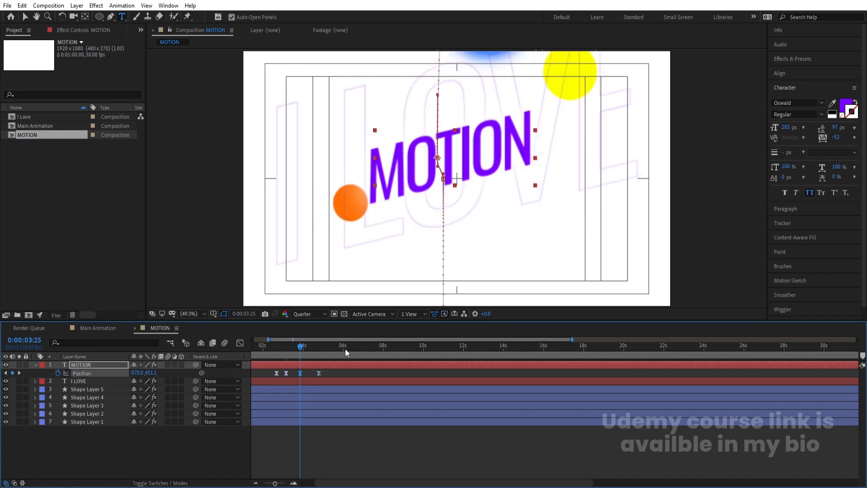
key("Delete")
left_click(300, 370)
At 0:00:03:04, shift all Position keyframes of the solid MOTION text to an X value of 900.
left_click_drag(301, 347, 318, 349)
key("=")
left_click(319, 373)
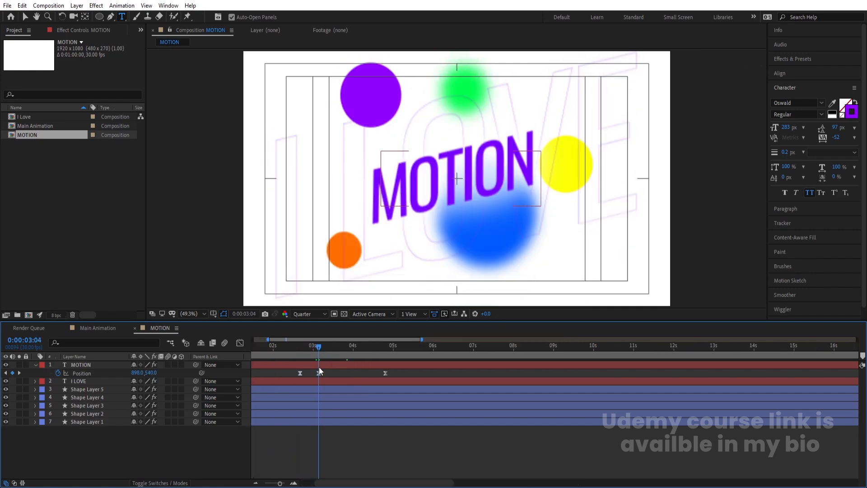
left_click(85, 374)
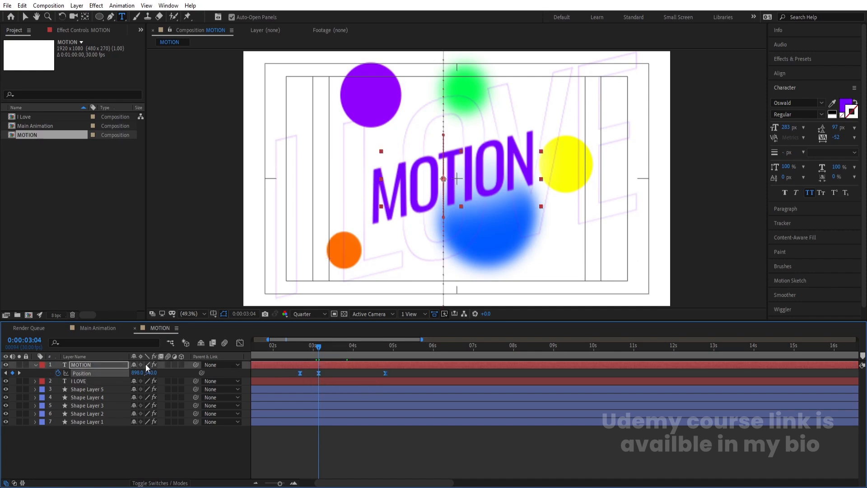
left_click_drag(134, 371, 139, 372)
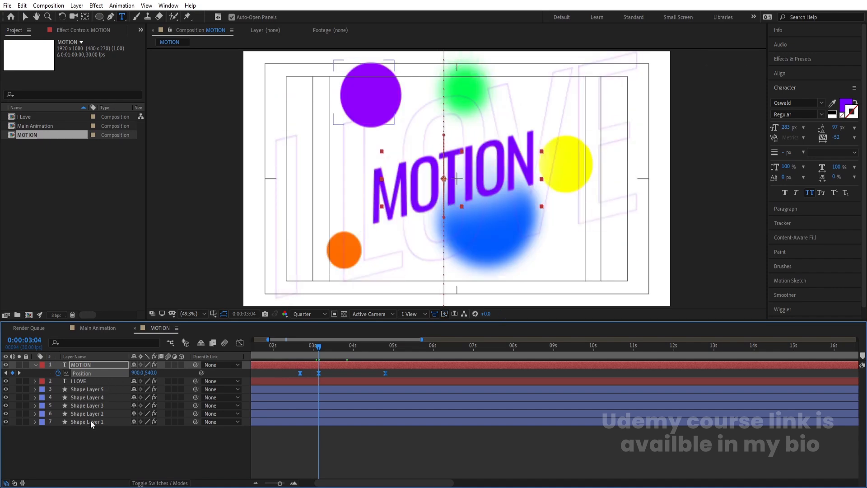
left_click(93, 447)
Replace the text of the large outlined "I LOVE" layer with "MOTION".
left_click(81, 381)
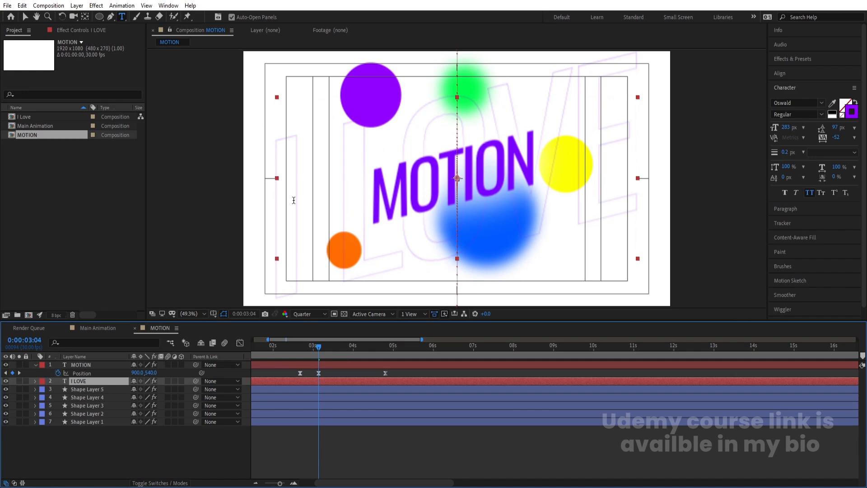
left_click(293, 200)
key("ctrl+a")
type("MOTION")
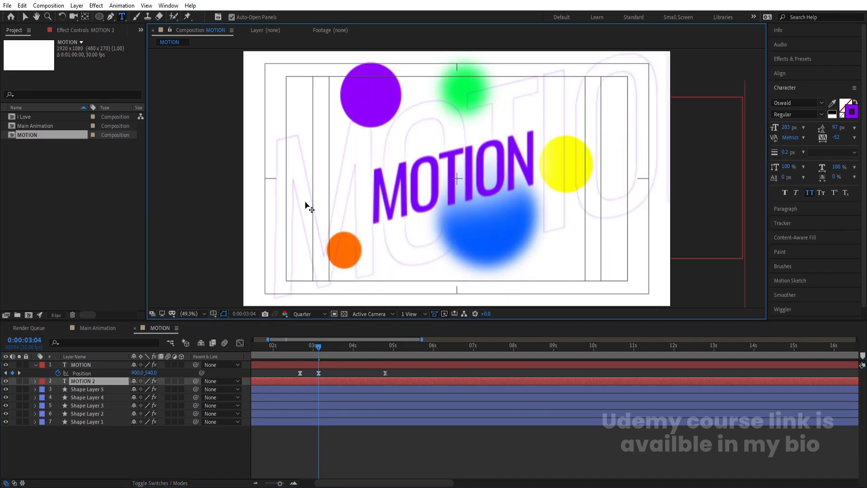
Shift all Position keyframes of the outlined MOTION text together to an X value of 737 to centre it.
left_click(98, 379)
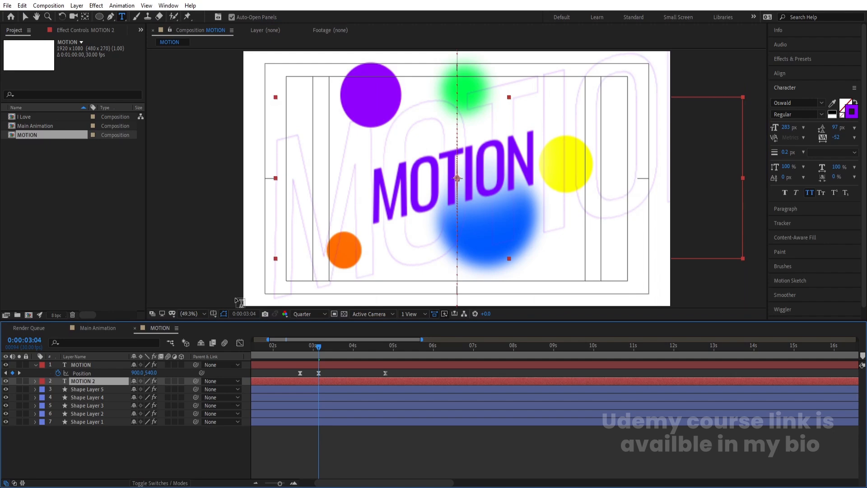
key("p")
key("j")
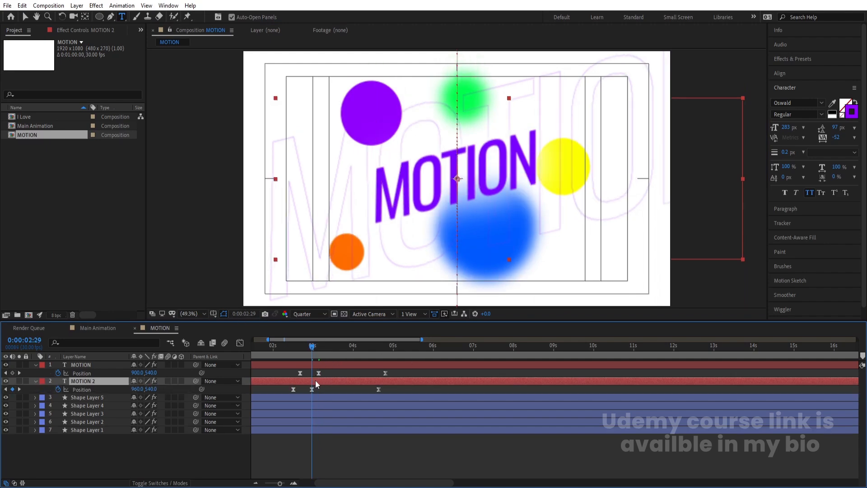
left_click(82, 389)
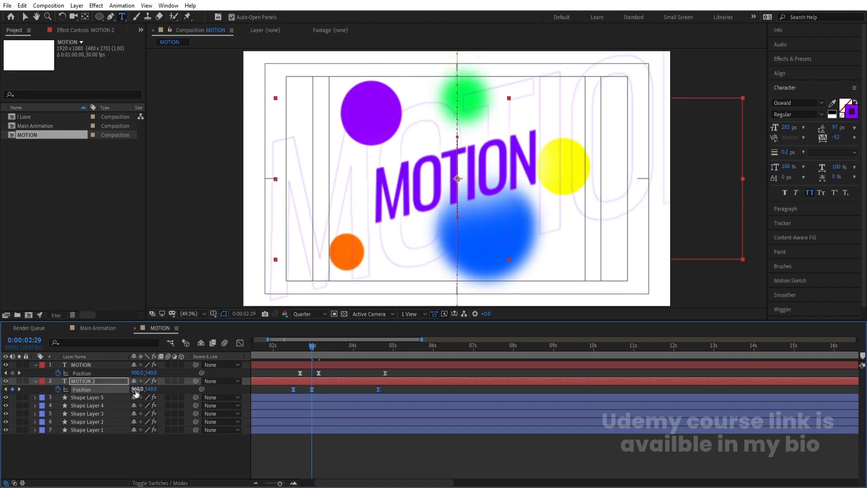
left_click_drag(137, 389, 35, 390)
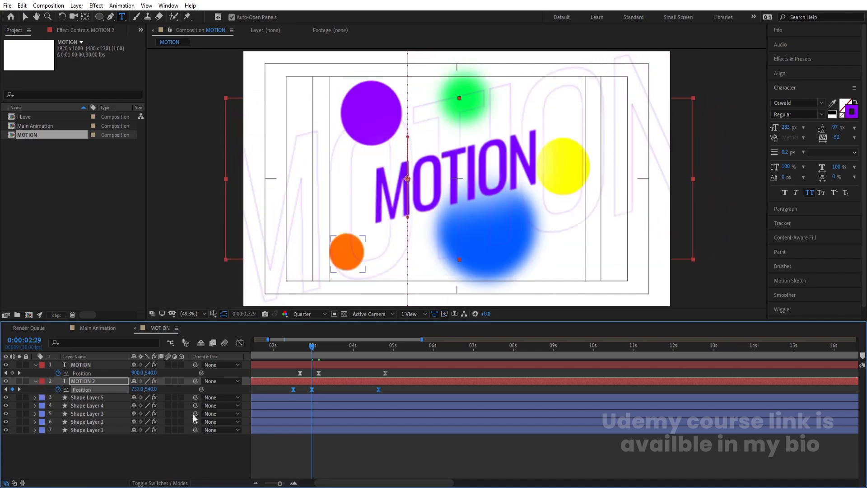
left_click(282, 443)
Preview the MOTION composition from the first frame through the exit of both text layers.
left_click_drag(282, 339, 206, 345)
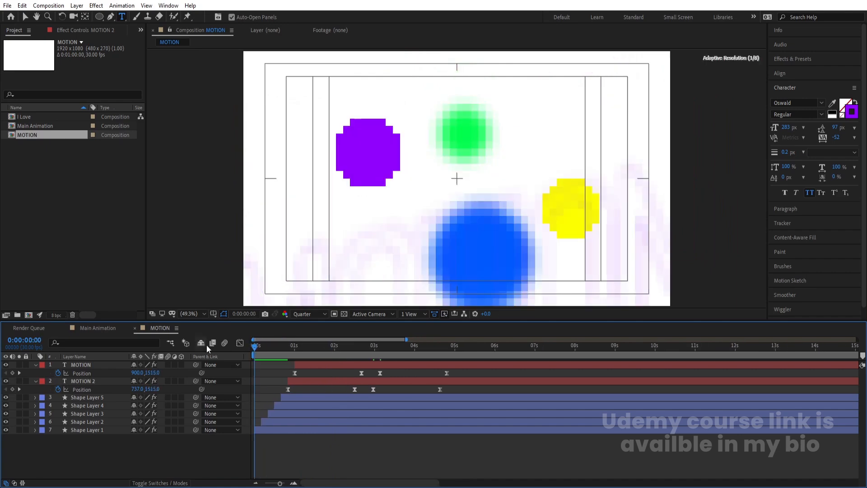
key("space")
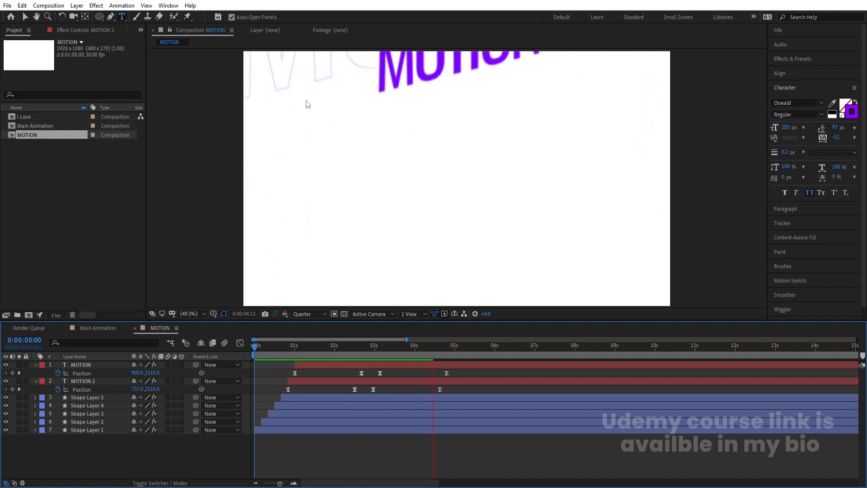
key("space")
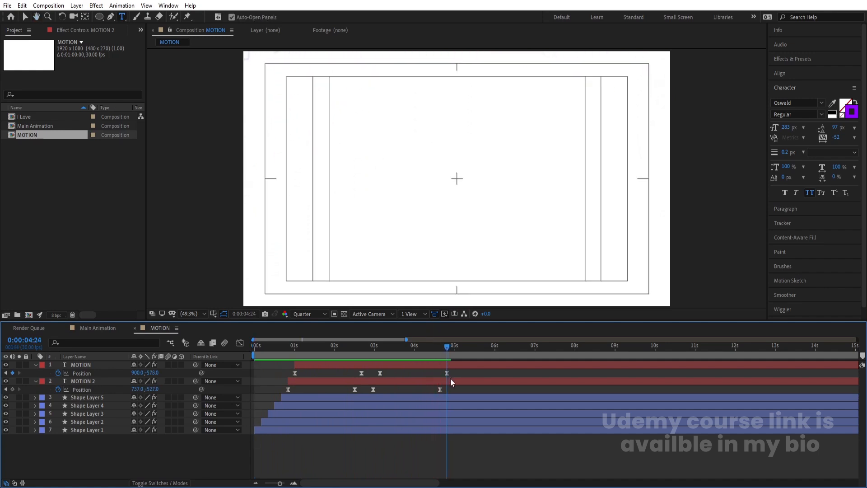
Set the Y value of the outlined text's last Position keyframe at 0:00:04:19 to -586.
key("j")
left_click(451, 382)
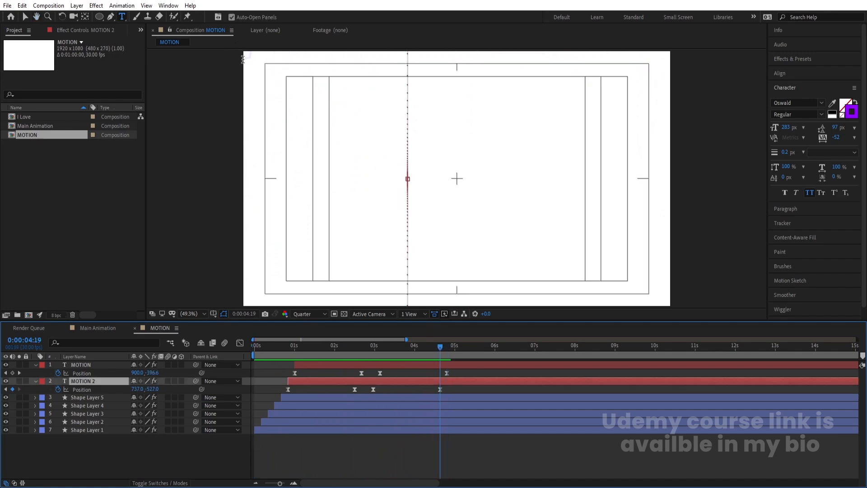
left_click_drag(153, 389, 130, 393)
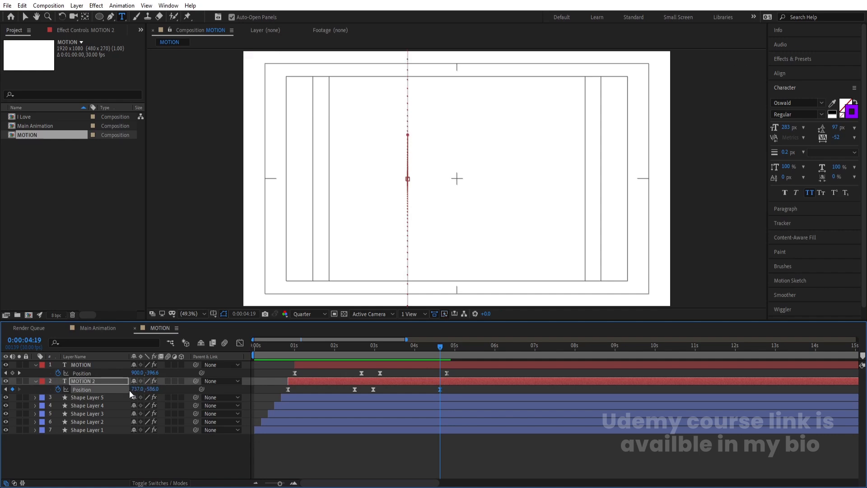
left_click(408, 373)
Duplicate the MOTION composition and rename the copy GRAPHICS.
left_click(25, 138)
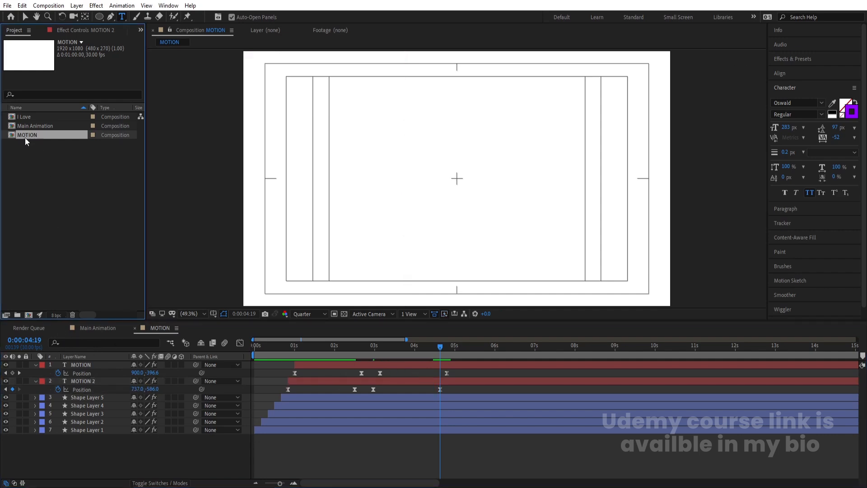
key("ctrl+d")
key("Return")
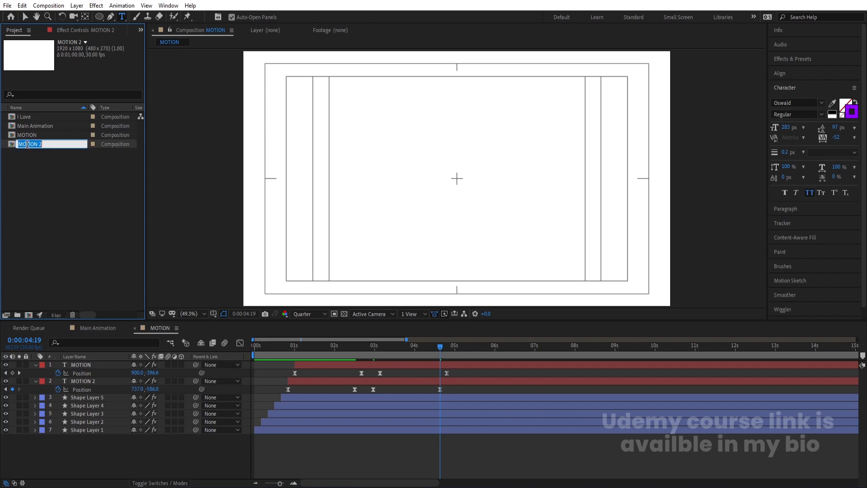
type("D")
type("RAPHICS")
key("Return")
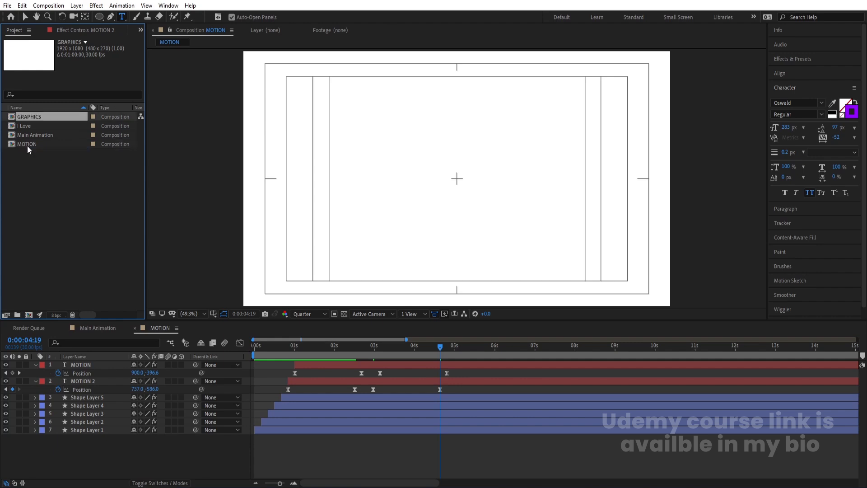
In the GRAPHICS composition, replace the text of the filled purple MOTION layer with "GRAPHICS" at 0:00:03:04.
double_click(29, 117)
left_click_drag(391, 358, 381, 360)
left_click(411, 197)
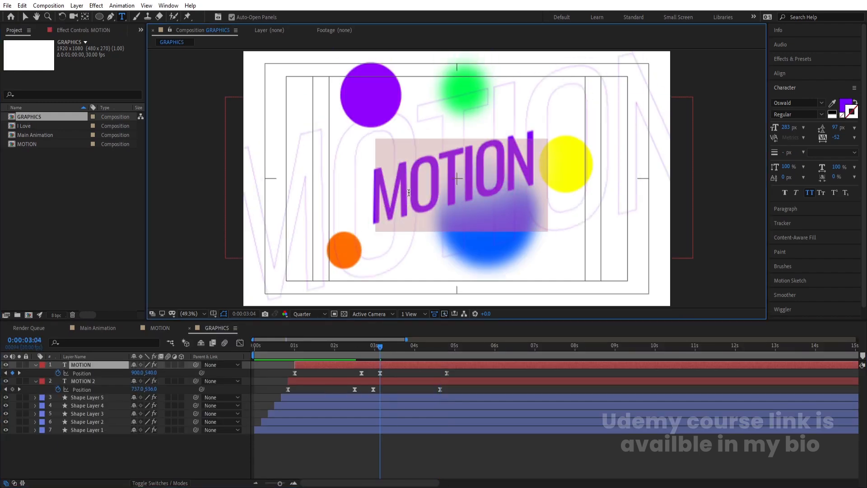
type("GRAPHICS")
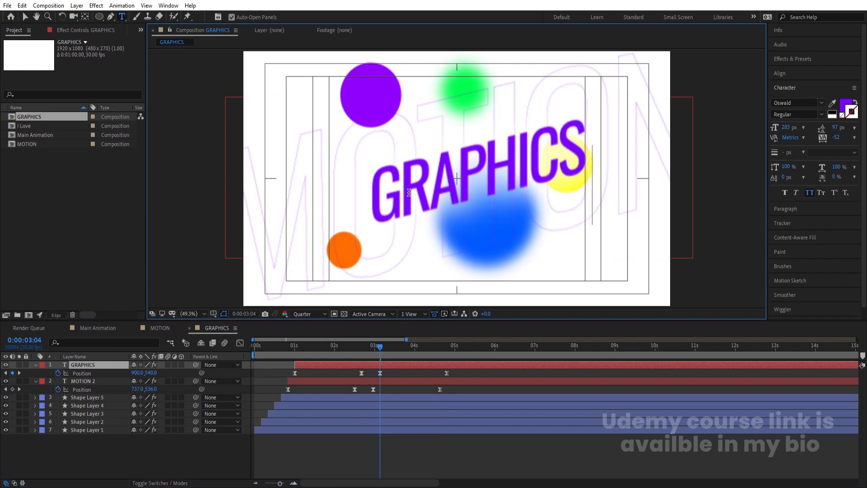
Shift all Position keyframes of the filled GRAPHICS text together to an X value of 791 to centre it.
left_click(385, 366)
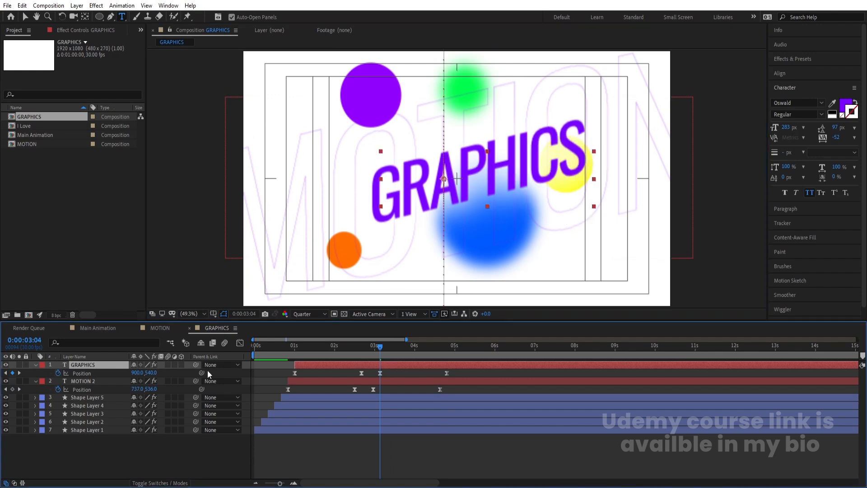
left_click(121, 373)
left_click_drag(134, 372, 96, 384)
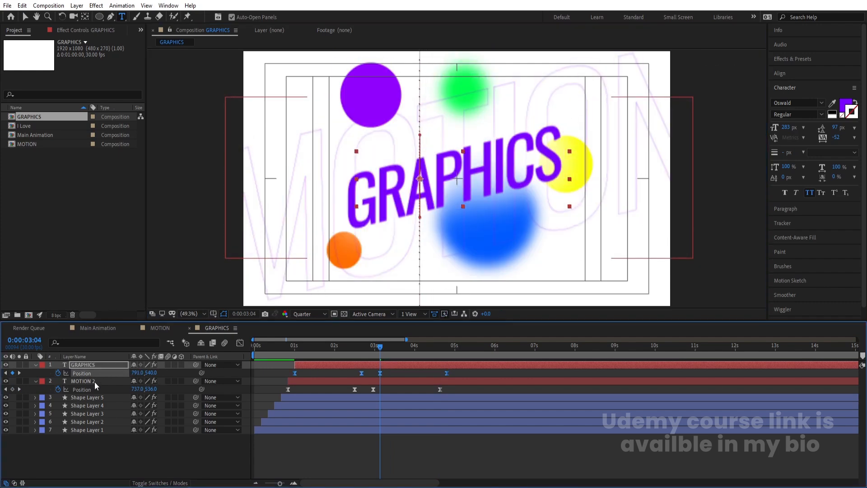
Replace the large outlined MOTION text with "GRAPHICS" at 0:00:02:29, and scrub the composition back to its first frame.
left_click(373, 383)
key("j")
left_click(315, 213)
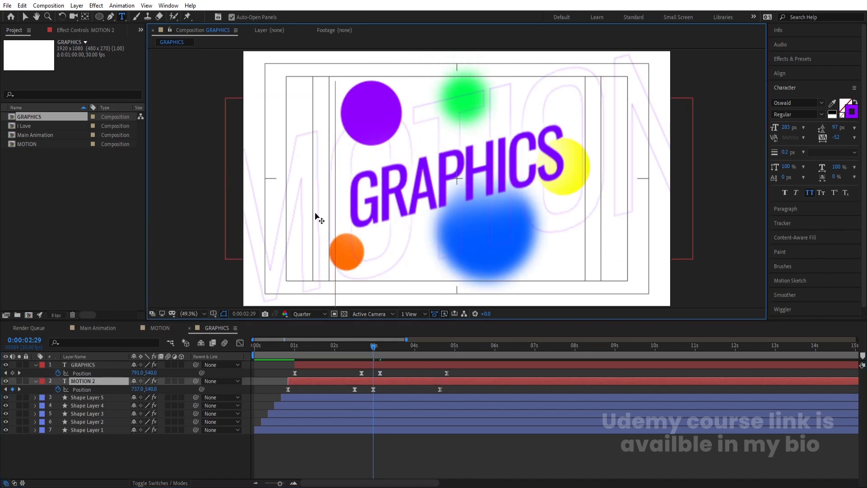
key("ctrl+a")
type("GRAP")
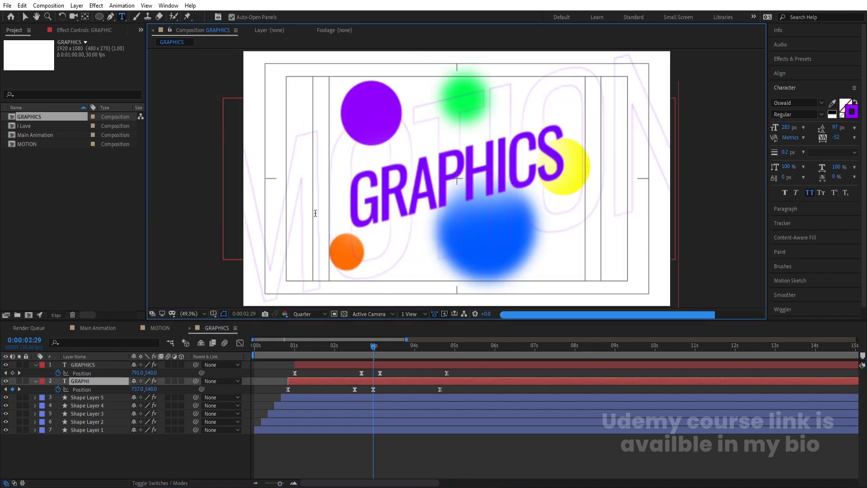
type("HICS 2")
left_click(322, 379)
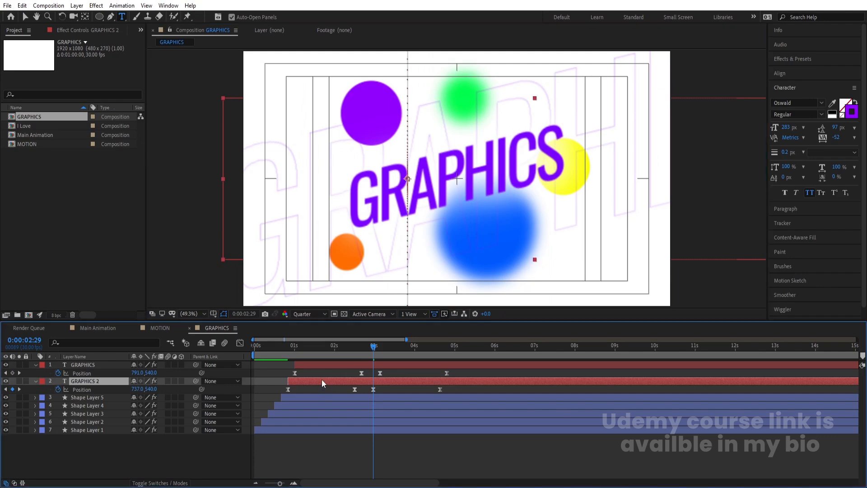
left_click(430, 349)
left_click_drag(423, 350, 183, 369)
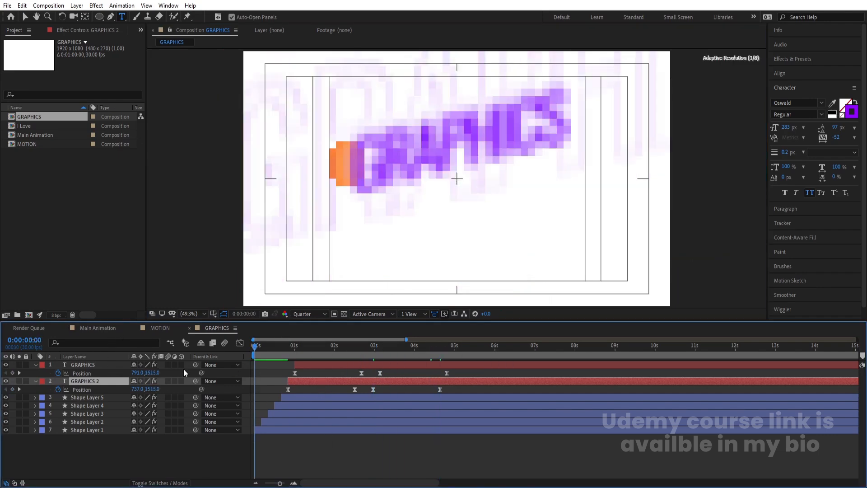
Bring up the timeline of the Main Animation composition.
left_click(97, 329)
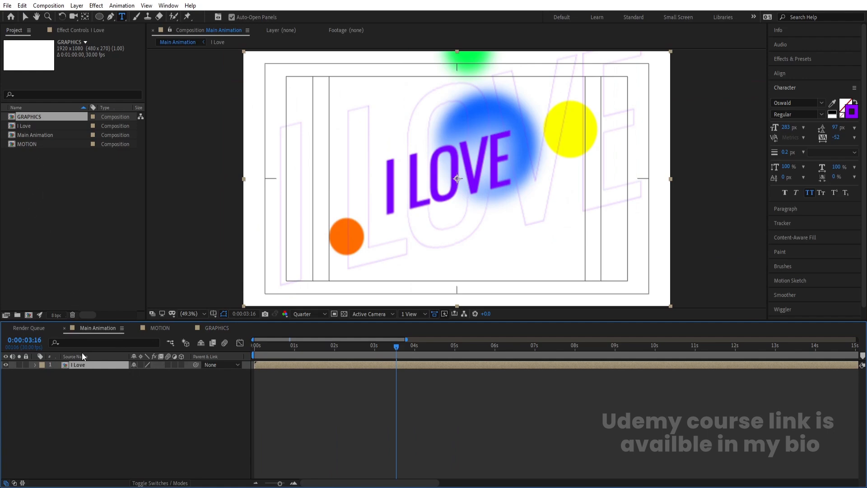
double_click(83, 364)
left_click(86, 328)
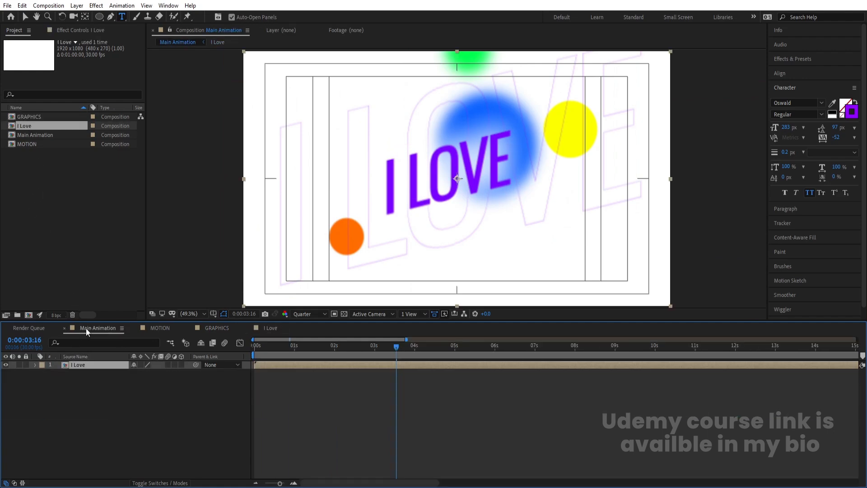
right_click(83, 365)
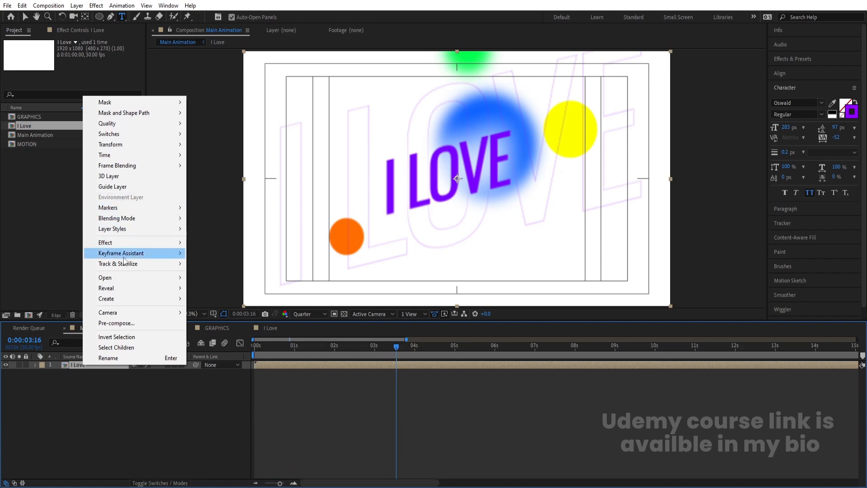
mouse_move(114, 156)
left_click(238, 167)
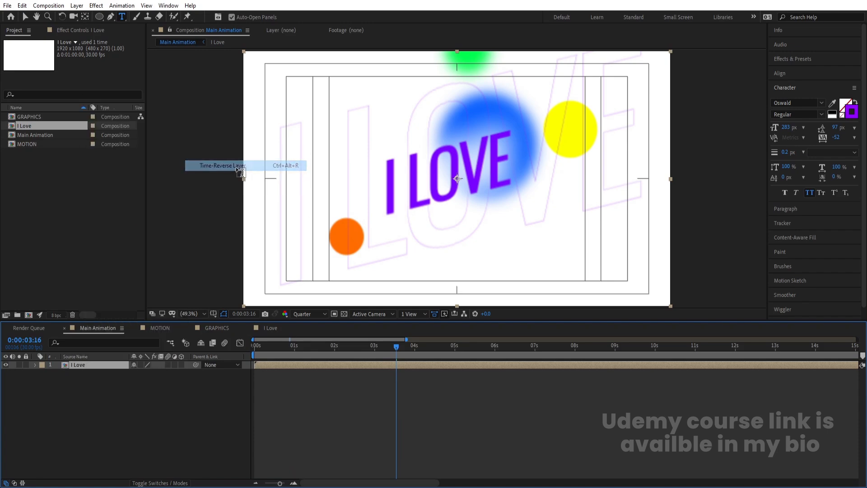
Speed up the I Love layer in Main Animation by lowering its Time Stretch factor, holding the layer in-point.
right_click(117, 367)
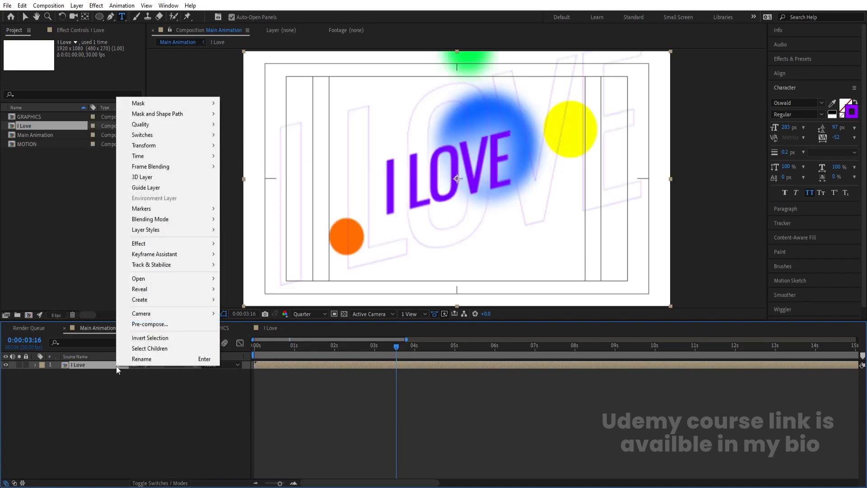
mouse_move(150, 158)
left_click(285, 181)
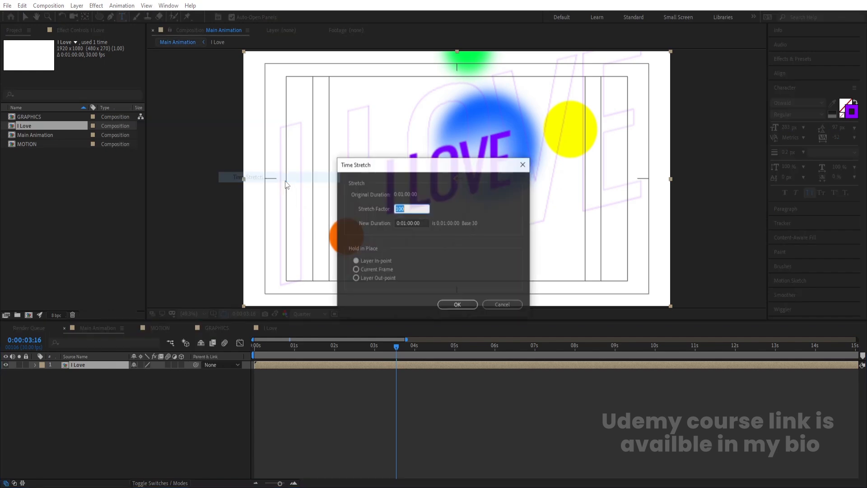
type("50")
key("Return")
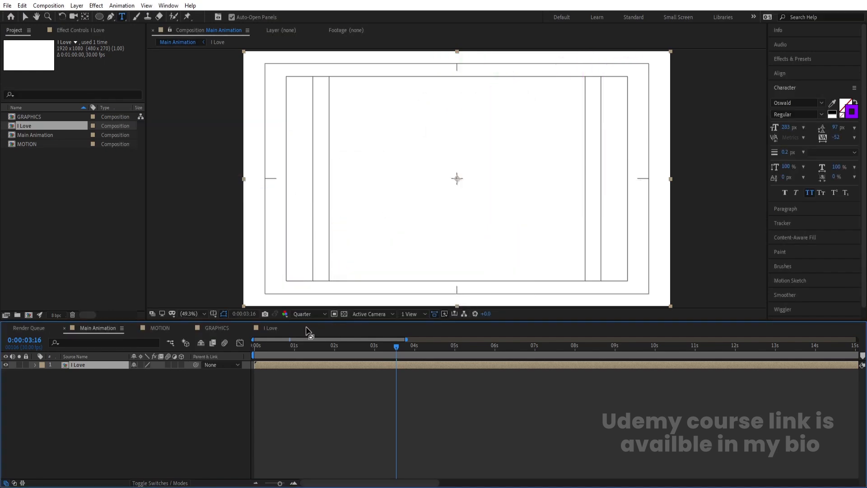
Preview the sped-up I Love layer from the first frame through the start of its exit.
key("Home")
key("space")
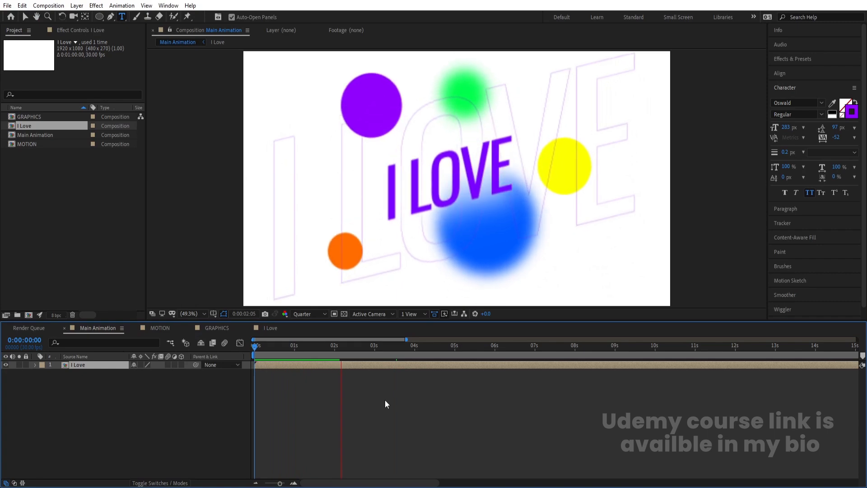
key("space")
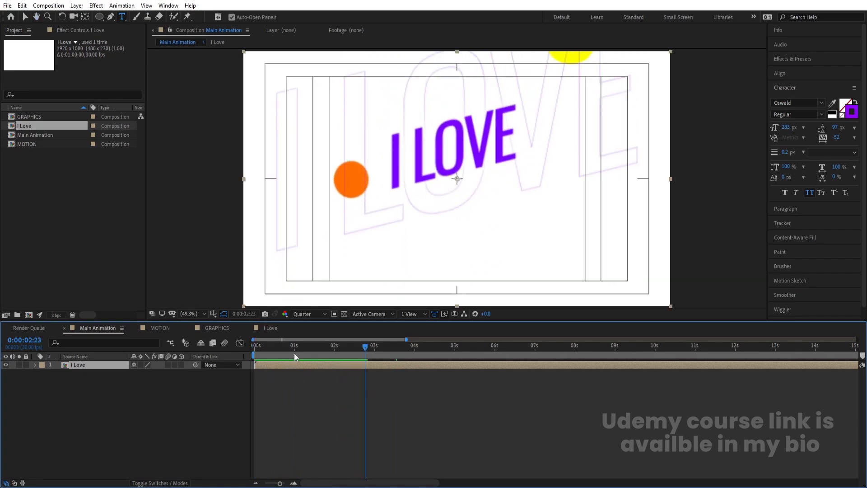
Add the MOTION composition above the I Love layer in Main Animation and start it at 0:00:02:00.
key("equal")
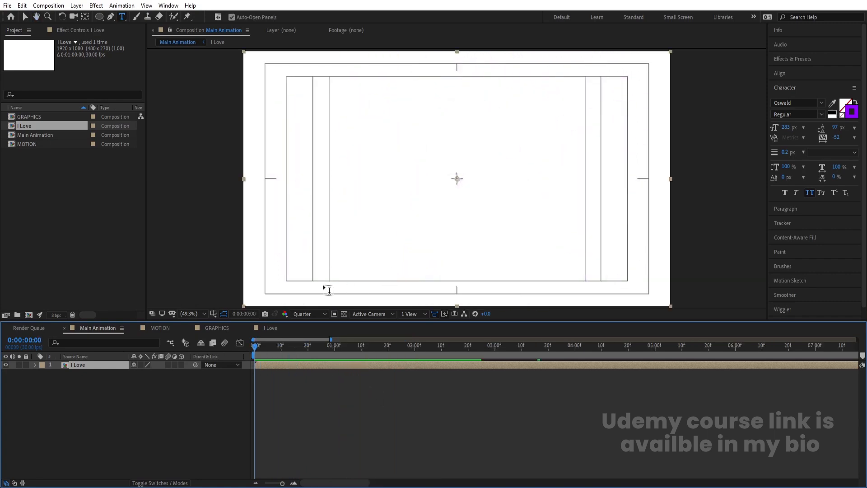
left_click_drag(319, 351, 329, 351)
left_click_drag(355, 348, 433, 351)
key("minus")
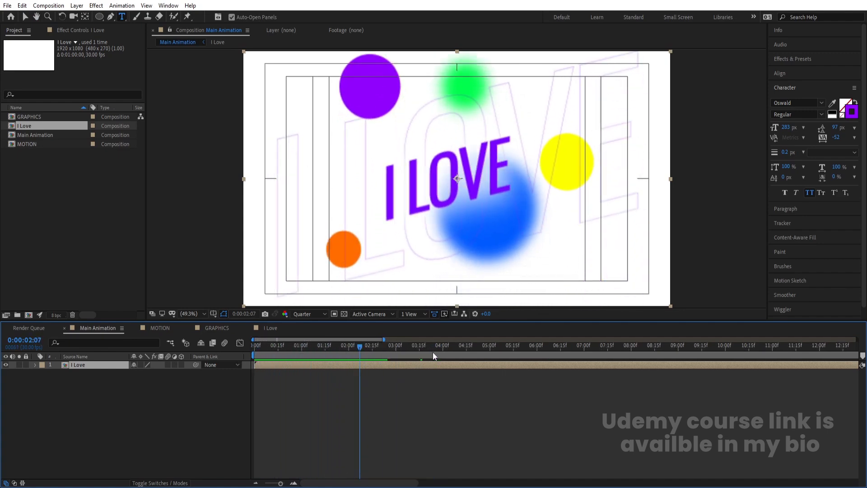
mouse_move(360, 344)
left_mouse_down()
mouse_move(397, 352)
mouse_move(349, 344)
left_mouse_up()
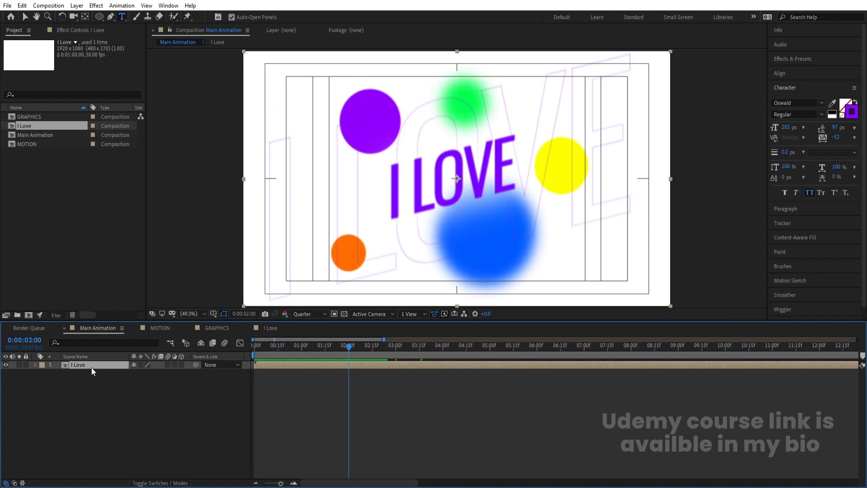
left_click_drag(26, 146, 106, 364)
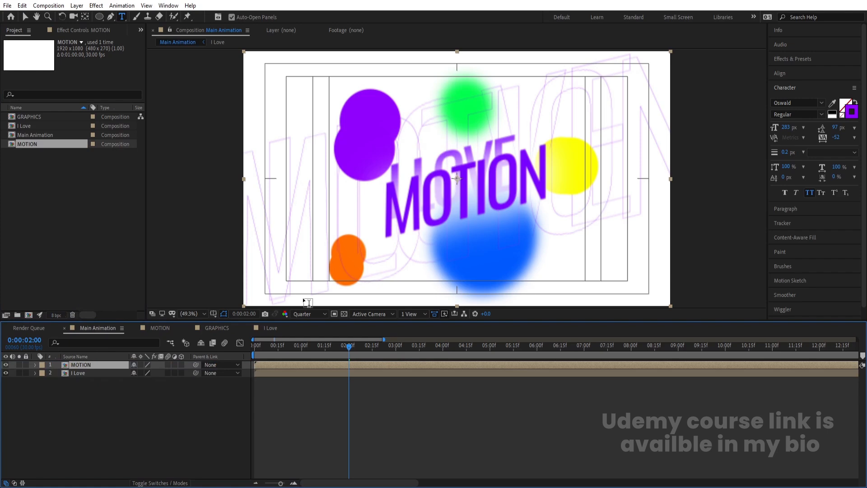
Preview the MOTION layer, and add the GRAPHICS composition above it, starting at 0:00:04:00.
key("space")
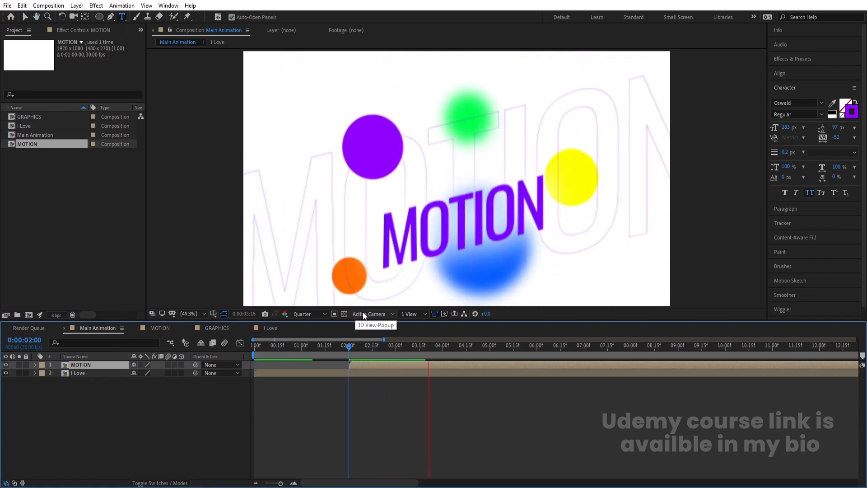
left_click(441, 351)
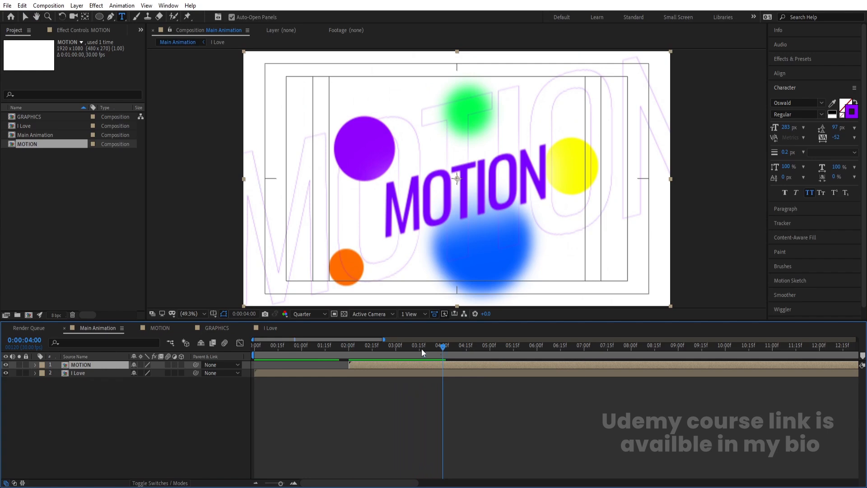
left_click(29, 117)
left_click_drag(29, 116, 90, 362)
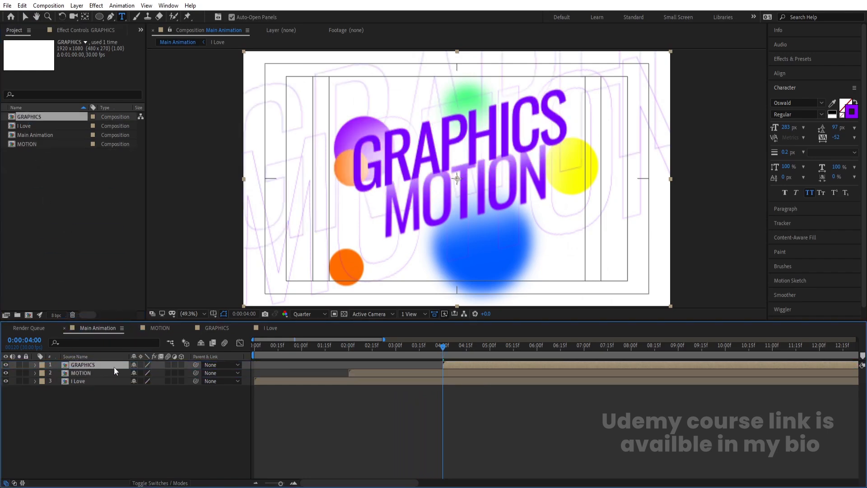
Preview the transition from the MOTION layer to the GRAPHICS layer from 0:00:04:00 onward.
key("equal")
key("minus")
key("Num_Lock")
key("space")
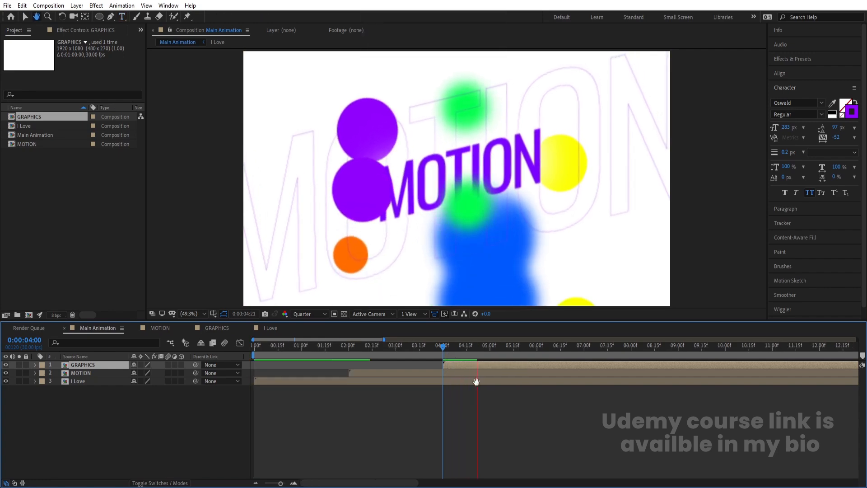
key("space")
key("space")
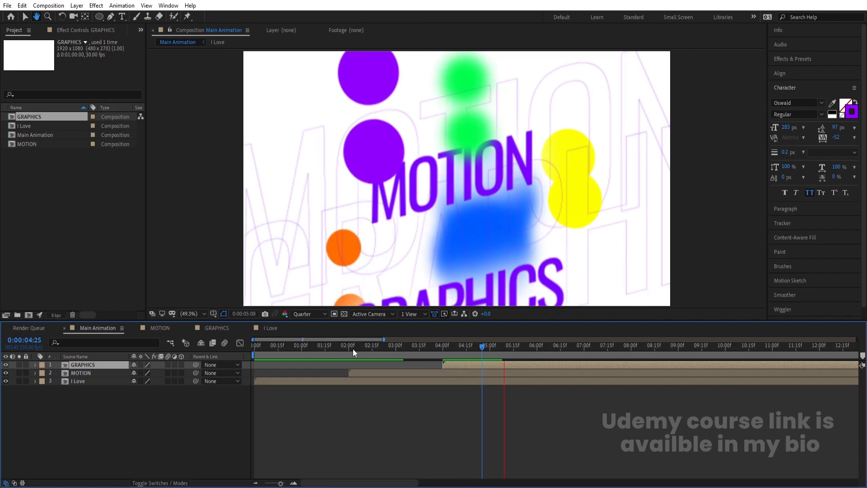
key("space")
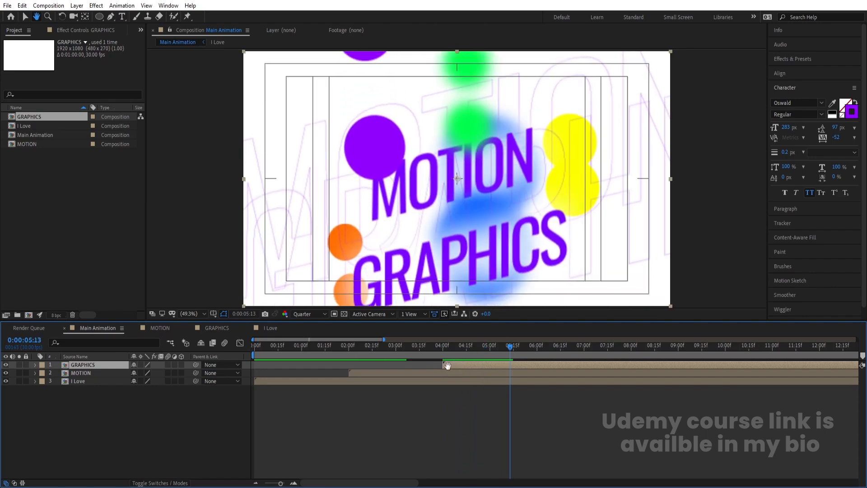
Time-stretch the MOTION layer with a stretch factor of 70, holding the layer in-point.
right_click(366, 373)
mouse_move(457, 166)
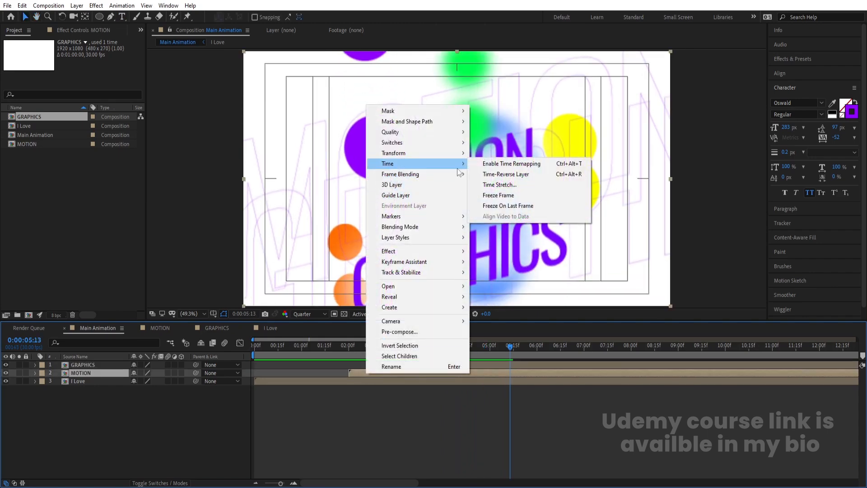
left_click(536, 182)
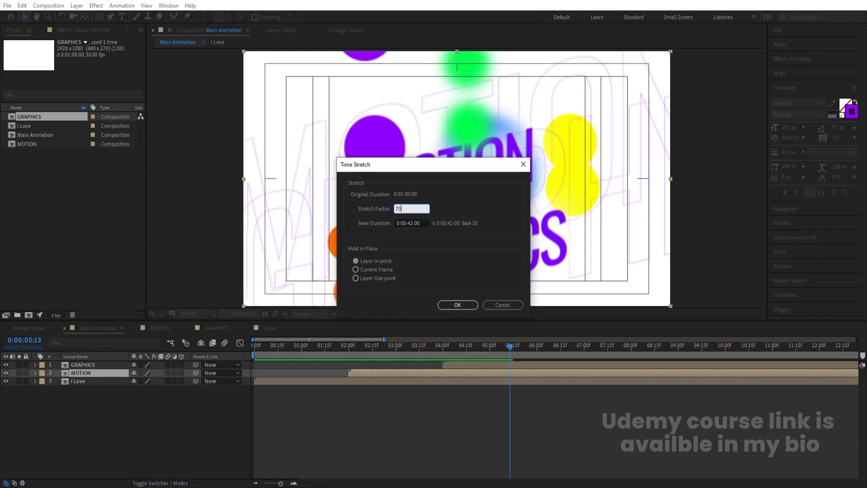
left_click(452, 305)
Preview the sped-up MOTION layer from 0:00:02:11 into the GRAPHICS entrance, and select the GRAPHICS layer.
left_click_drag(385, 348, 367, 349)
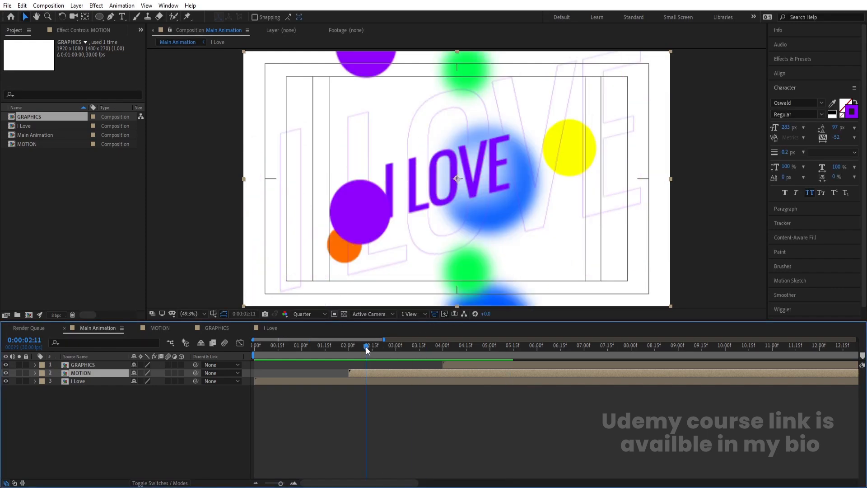
key("space")
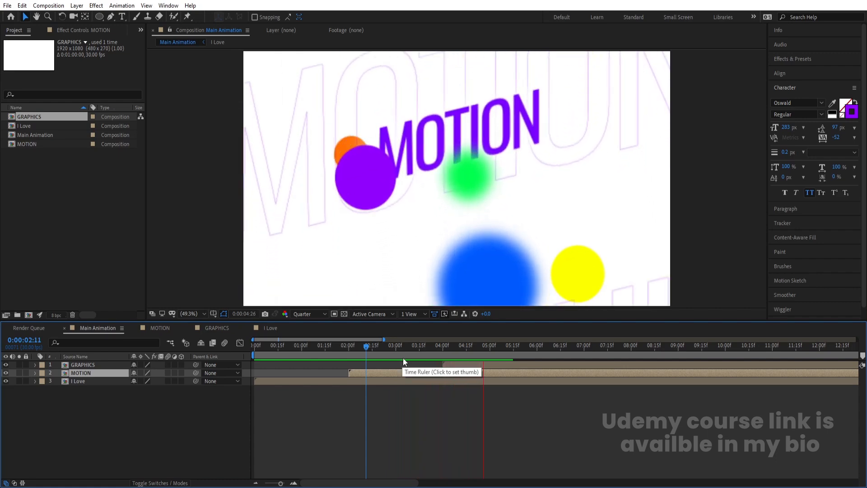
left_click(454, 364)
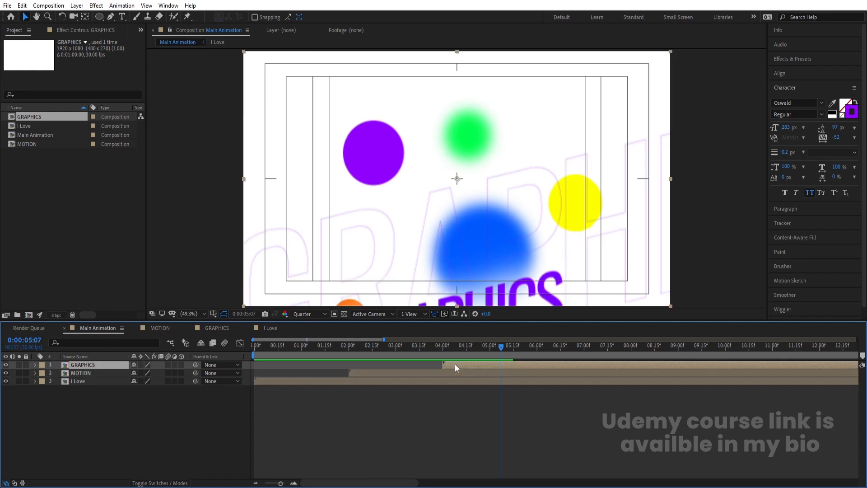
Time-stretch the GRAPHICS layer with the same stretch factor of 70 as the MOTION layer.
right_click(454, 364)
mouse_move(483, 156)
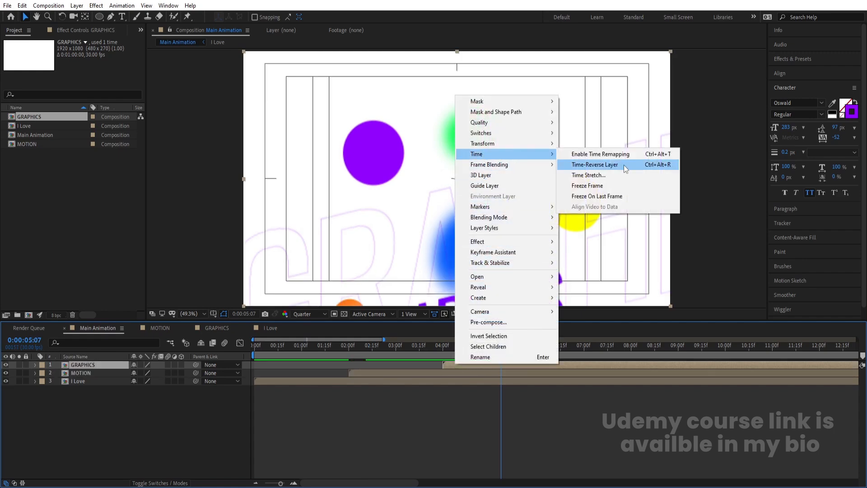
left_click(608, 183)
type("7")
key("Return")
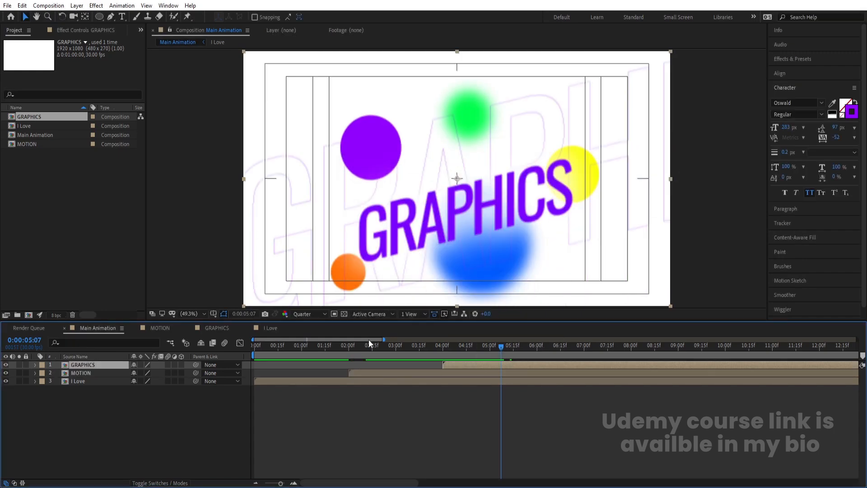
Check the I Love layer's Time Stretch settings, and preview the sequence from 0:00:00:00 through the GRAPHICS entrance.
left_click_drag(372, 353, 170, 357)
right_click(282, 382)
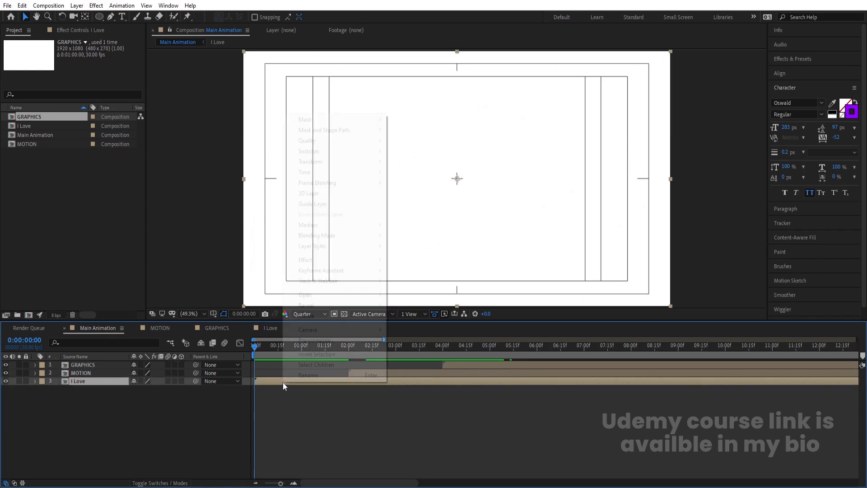
mouse_move(312, 172)
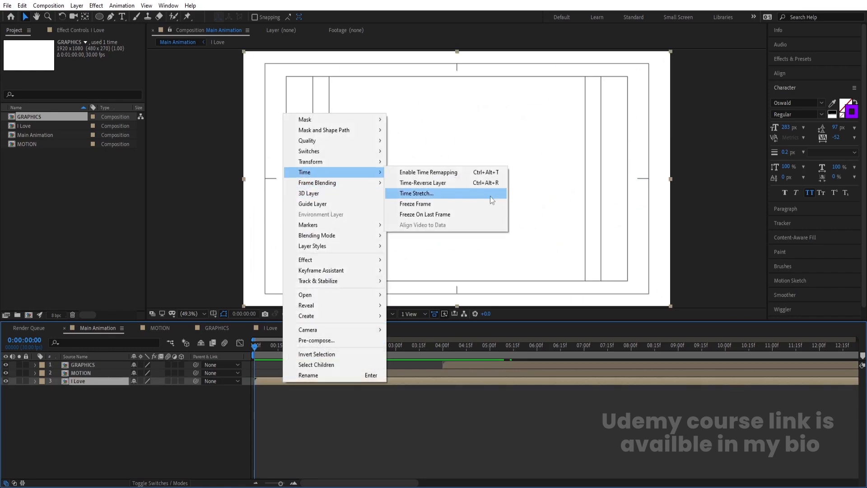
left_click(466, 191)
left_click(503, 305)
key("space")
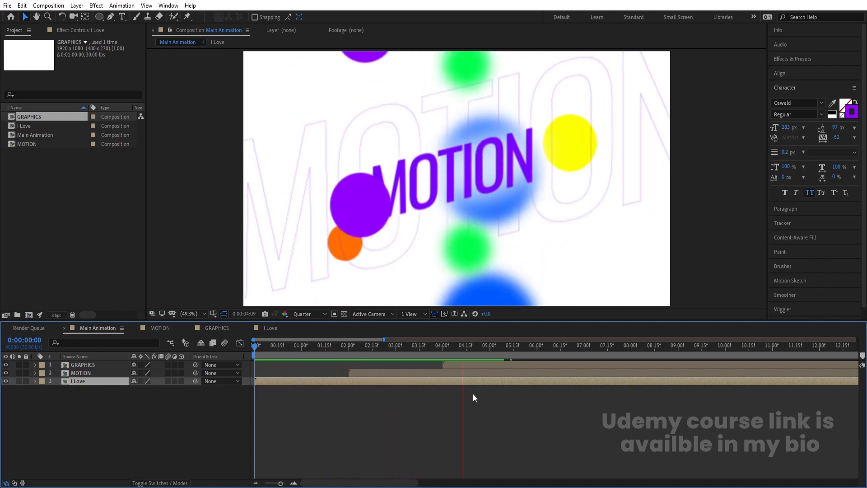
key("space")
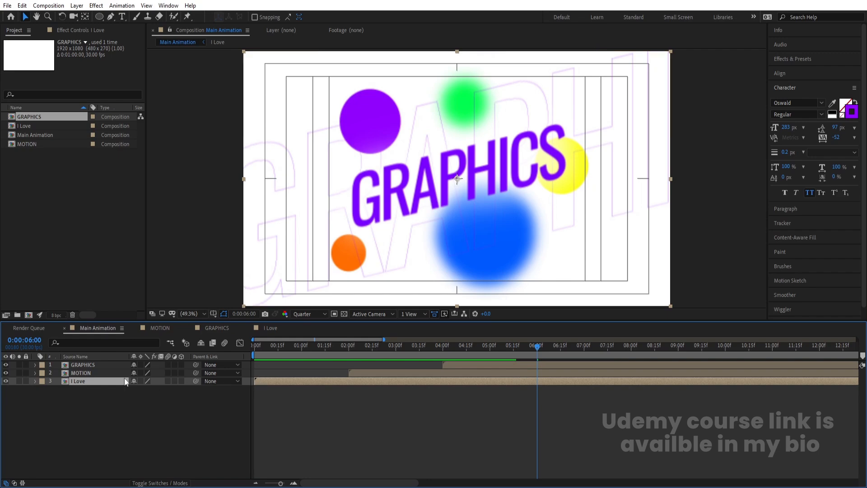
Duplicate the I Love layer above GRAPHICS, start the copy at 0:00:06:00, and preview its entrance.
key("ctrl+d")
left_click_drag(105, 381, 99, 364)
key("[")
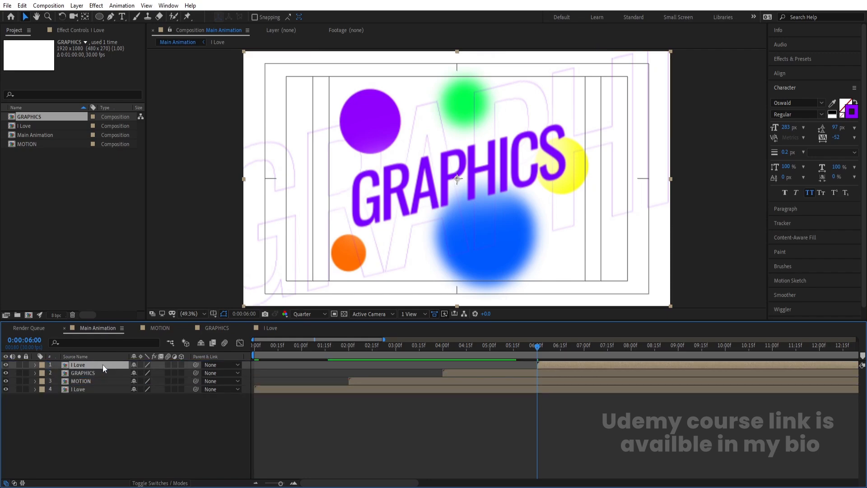
key("space")
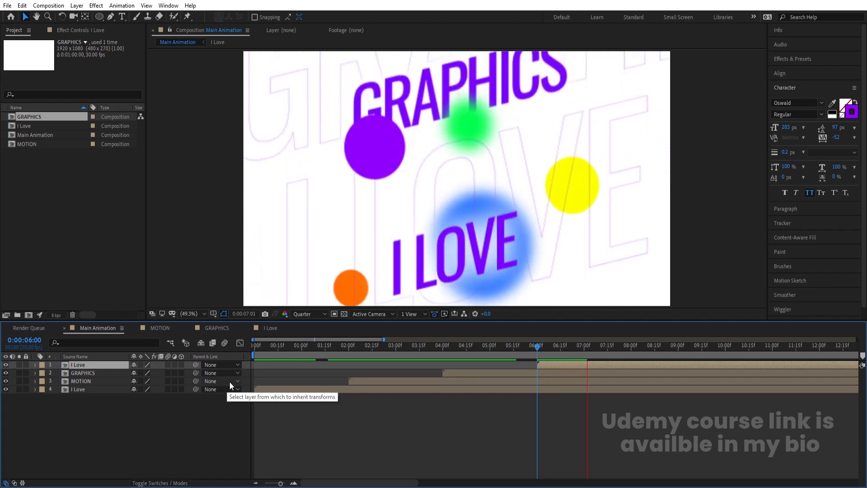
key("space")
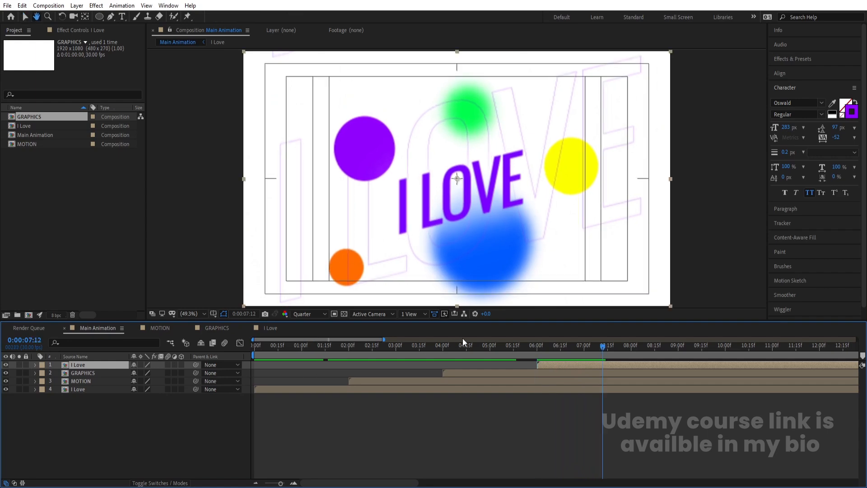
Preview the transition into the second I Love layer from 0:00:05:12, and replay the sequence from 0:00:01:04.
left_click(487, 349)
left_click_drag(487, 352, 229, 356)
key("space")
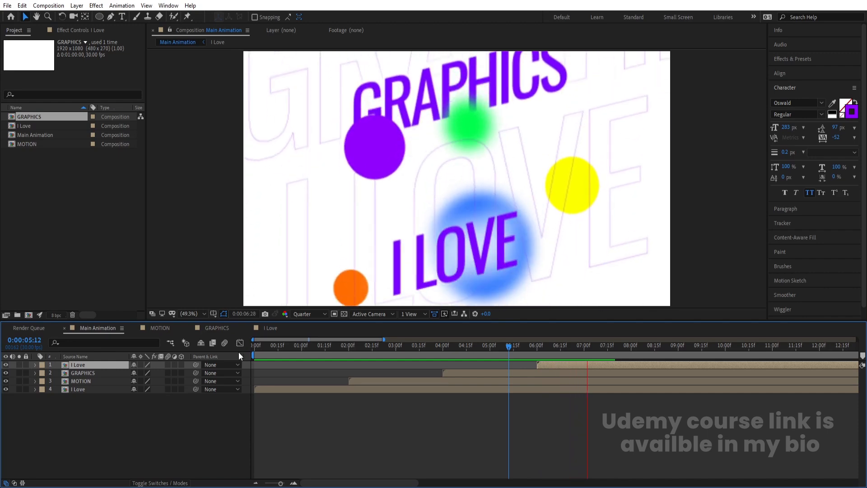
key("space")
left_click_drag(421, 347, 392, 351)
key("space")
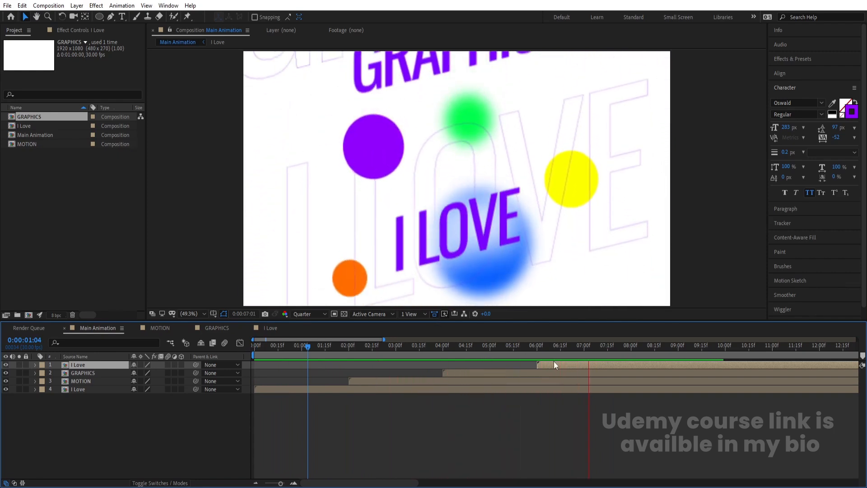
key("space")
Duplicate the GRAPHICS and MOTION layers to the top of the stack, start the MOTION copy at 0:00:08:00, and preview it.
left_click(631, 347)
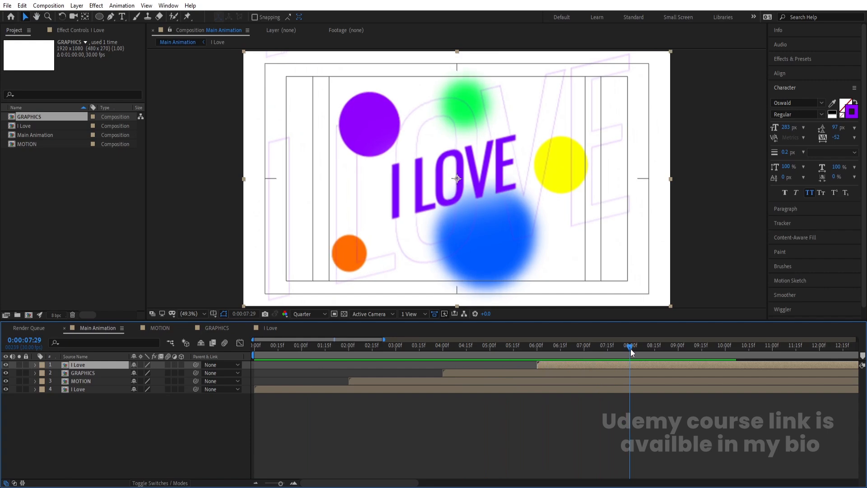
left_click_drag(631, 352, 631, 353)
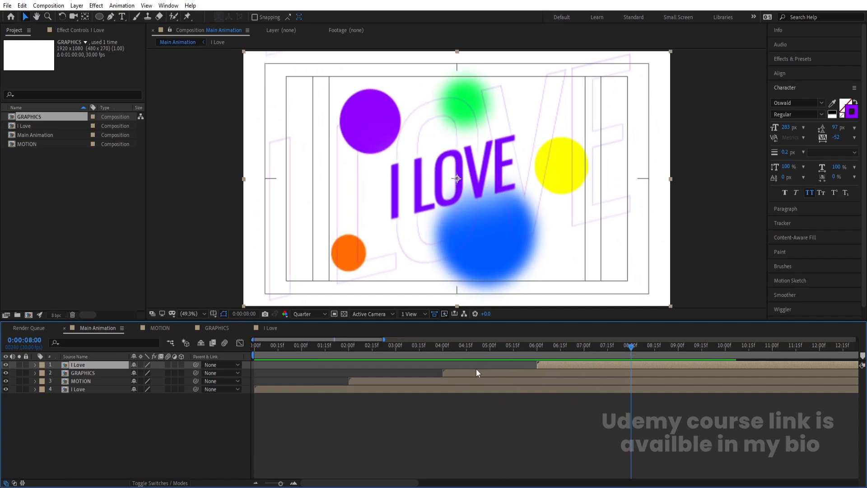
left_click_drag(476, 368, 449, 379)
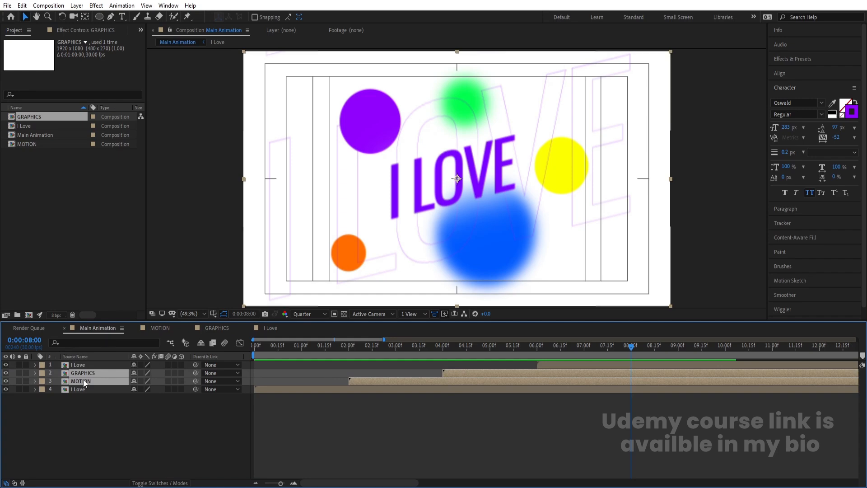
key("ctrl+d")
left_click_drag(80, 374, 77, 361)
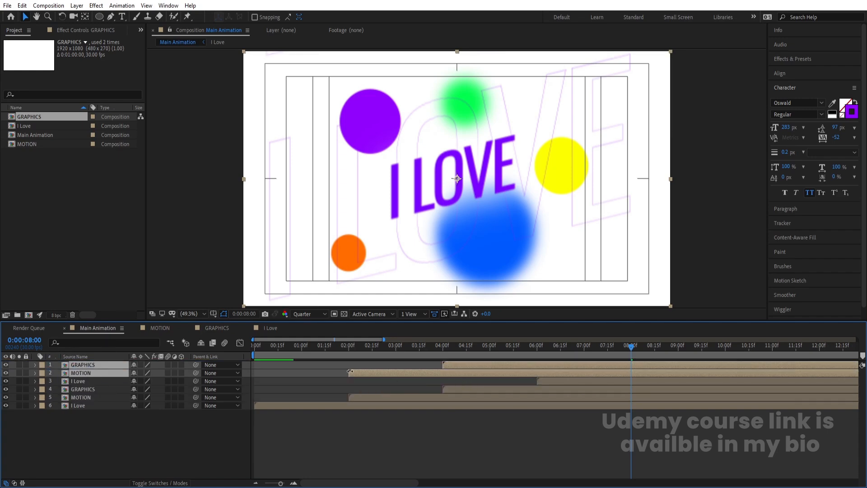
left_click_drag(350, 372, 644, 373)
key("space")
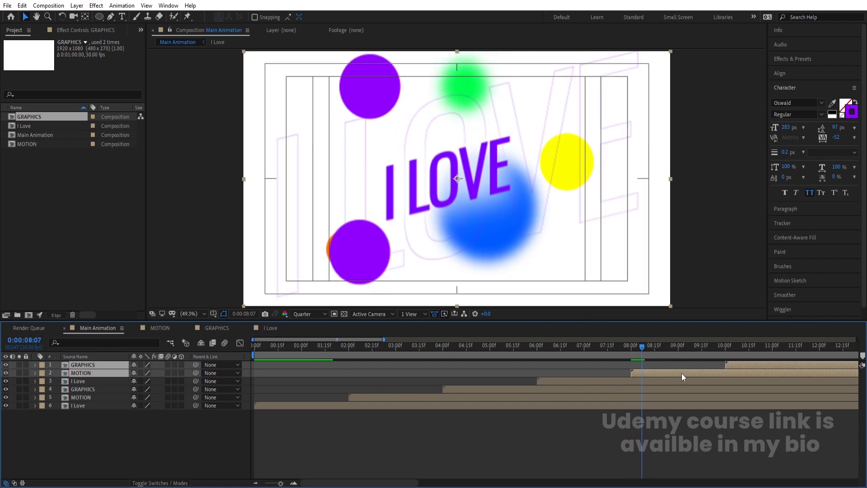
Duplicate all six layers and shift the copies together so the first I Love copy starts at 0:00:12:00.
key("minus")
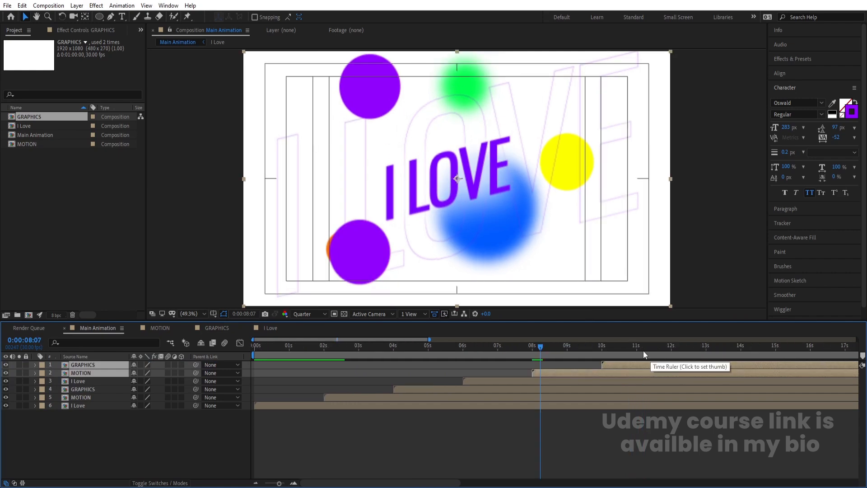
left_click_drag(643, 350, 671, 351)
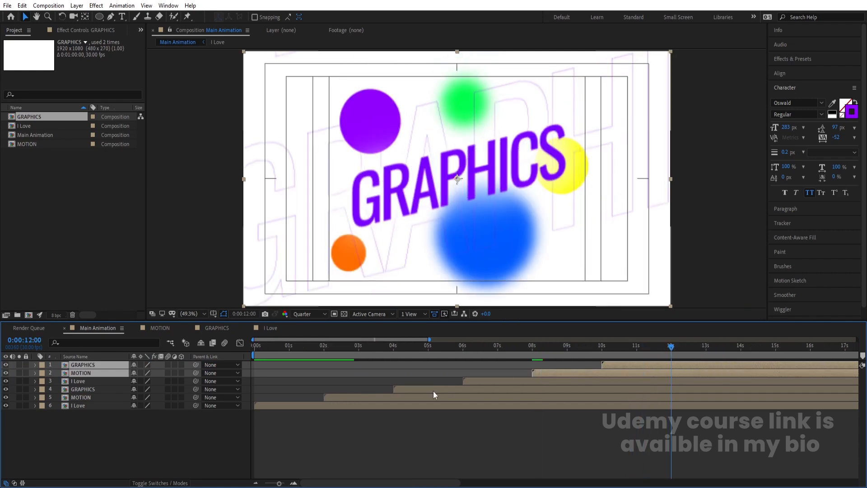
left_click(103, 405)
left_click(90, 367, "shift")
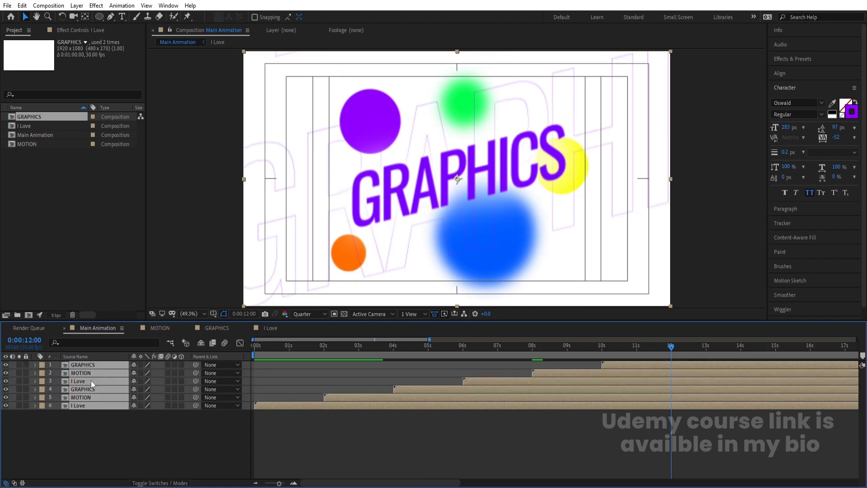
key("ctrl+d")
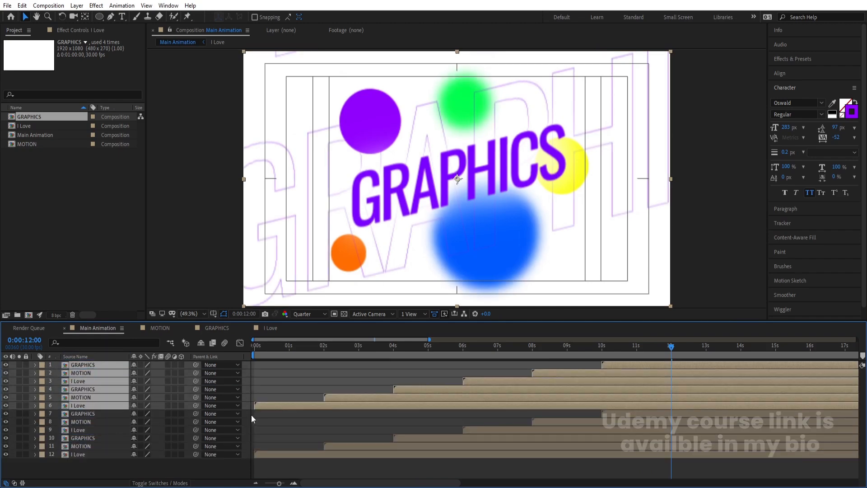
left_click_drag(267, 406, 678, 400)
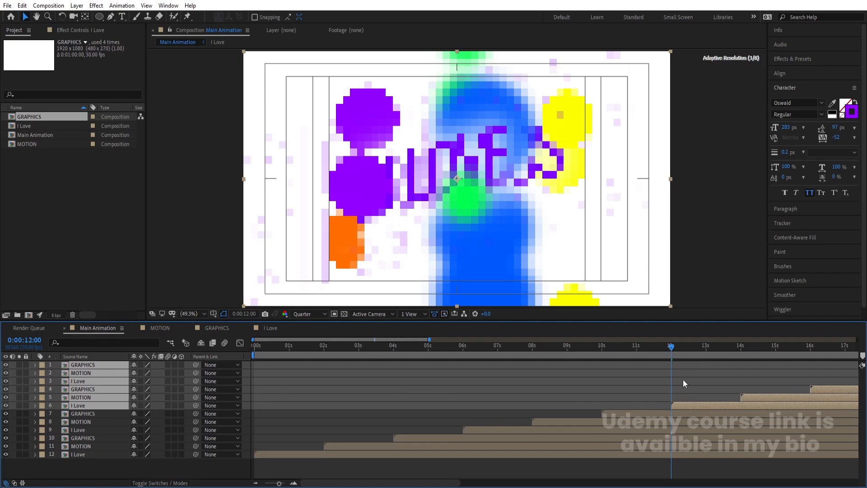
left_click(680, 380)
Preview the transition from GRAPHICS into the repeated I Love layer from 0:00:12:00 onward.
key("space")
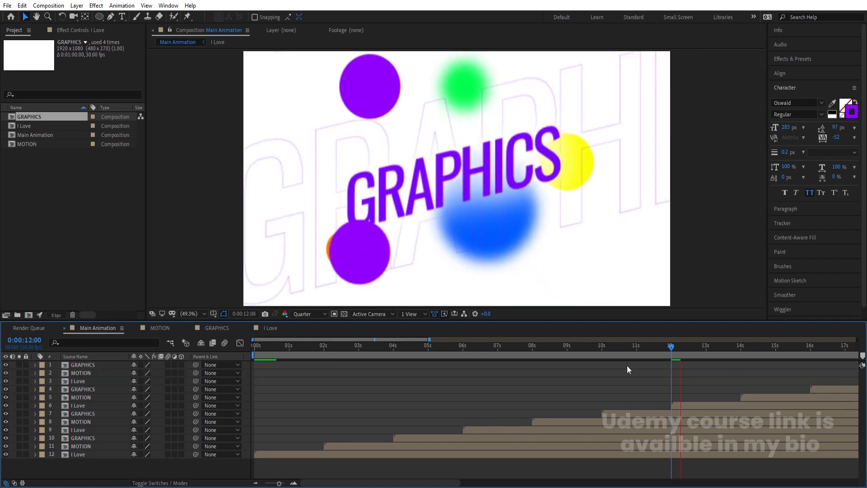
key("space")
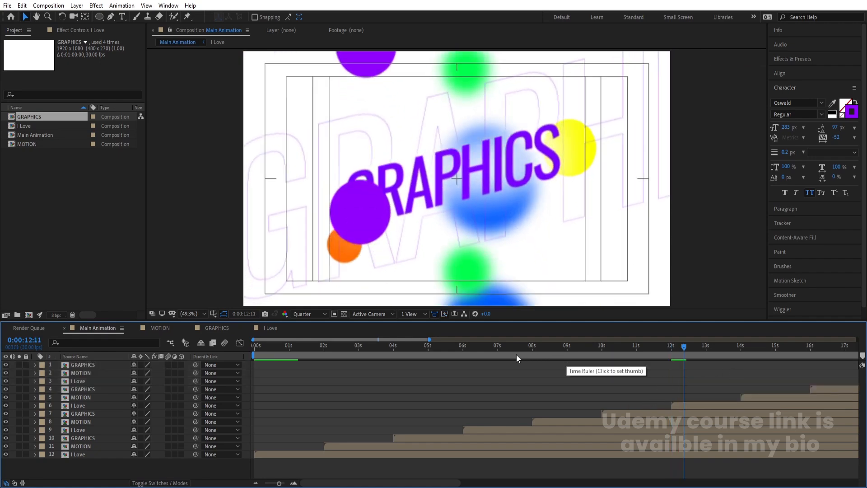
key("space")
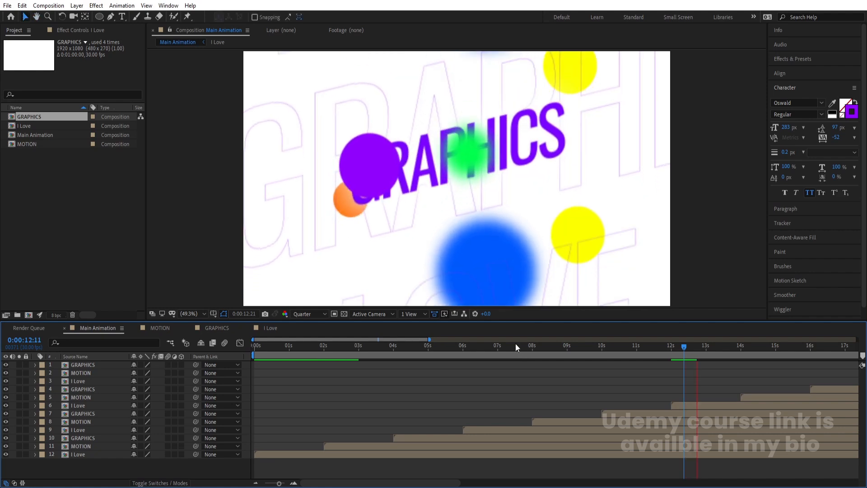
key("space")
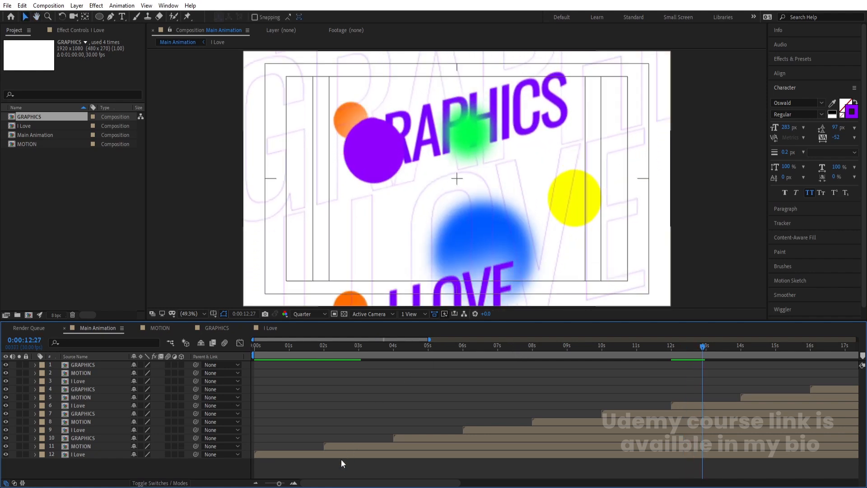